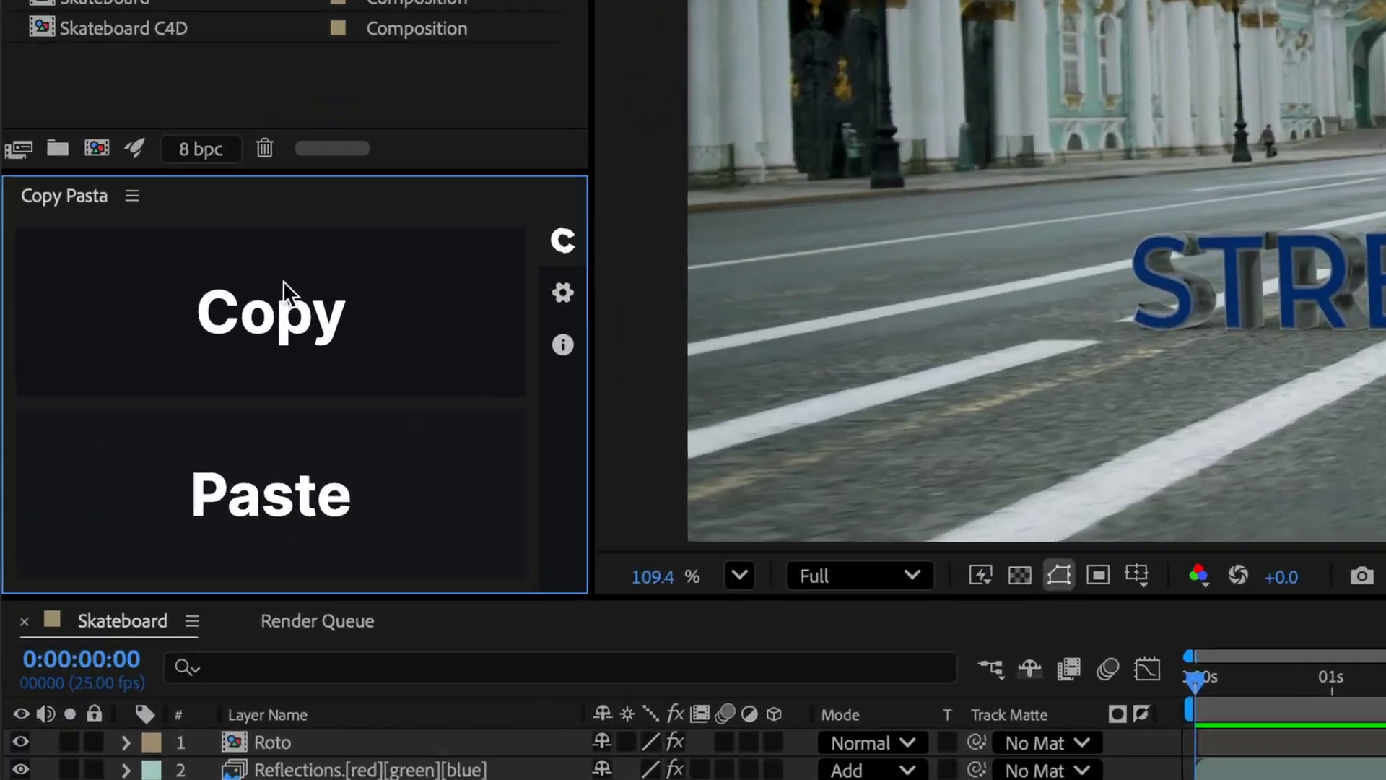
# Step: Copy the current Dreamer comp frame to the clipboard with Copy Pasta
pyautogui.click(145, 397)
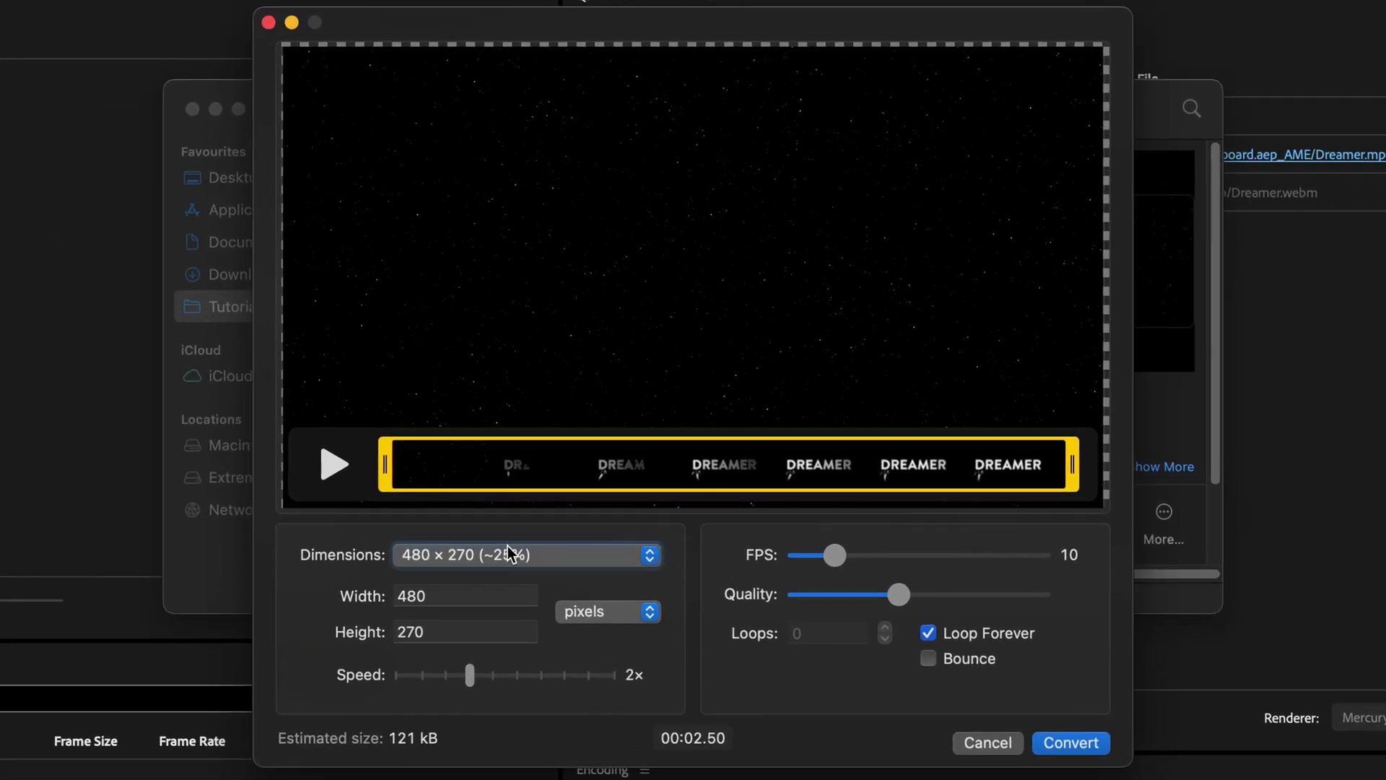
# Step: Set the GIF size to 500 × 281 and give the Dreamer.webm page a blue background
pyautogui.click(564, 453)
pyautogui.click(513, 538)
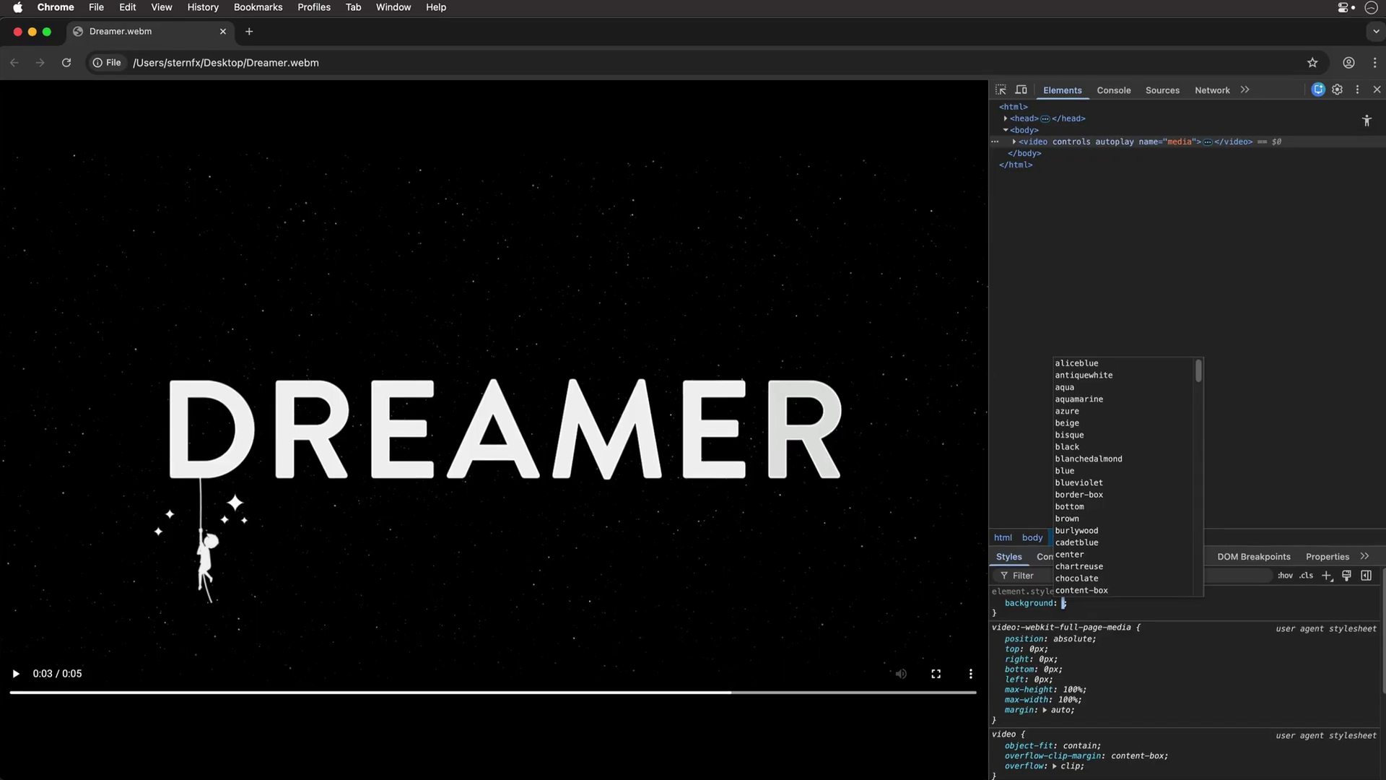
pyautogui.write('blue')
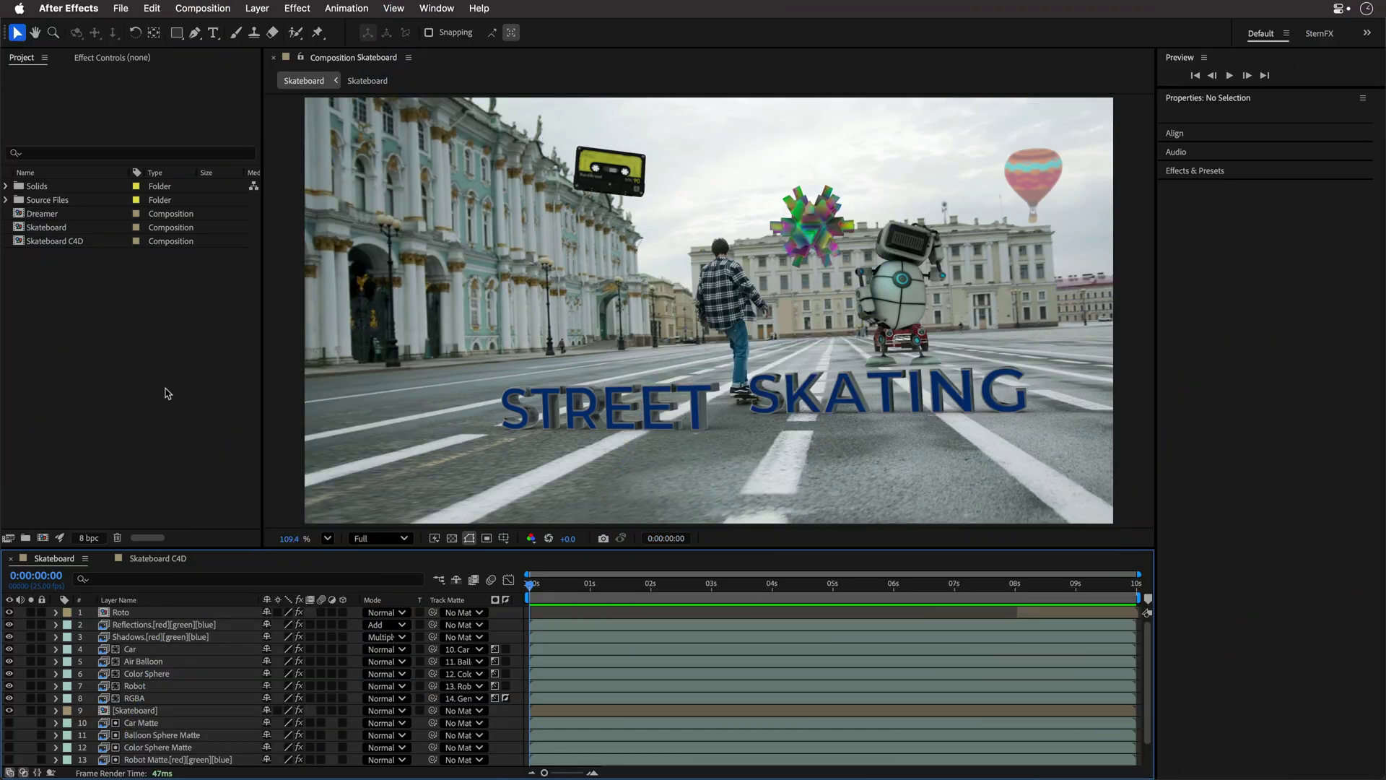
pyautogui.click(121, 8)
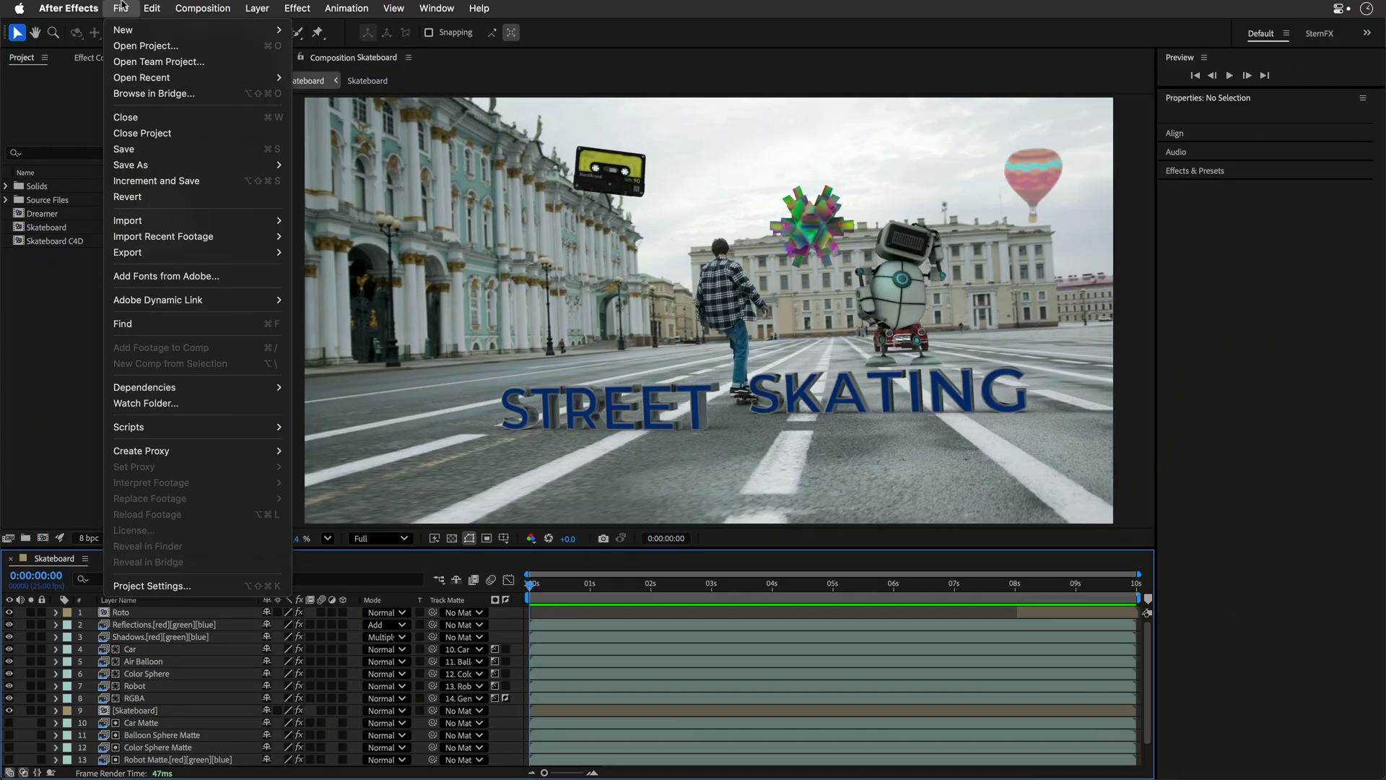
pyautogui.moveTo(145, 254)
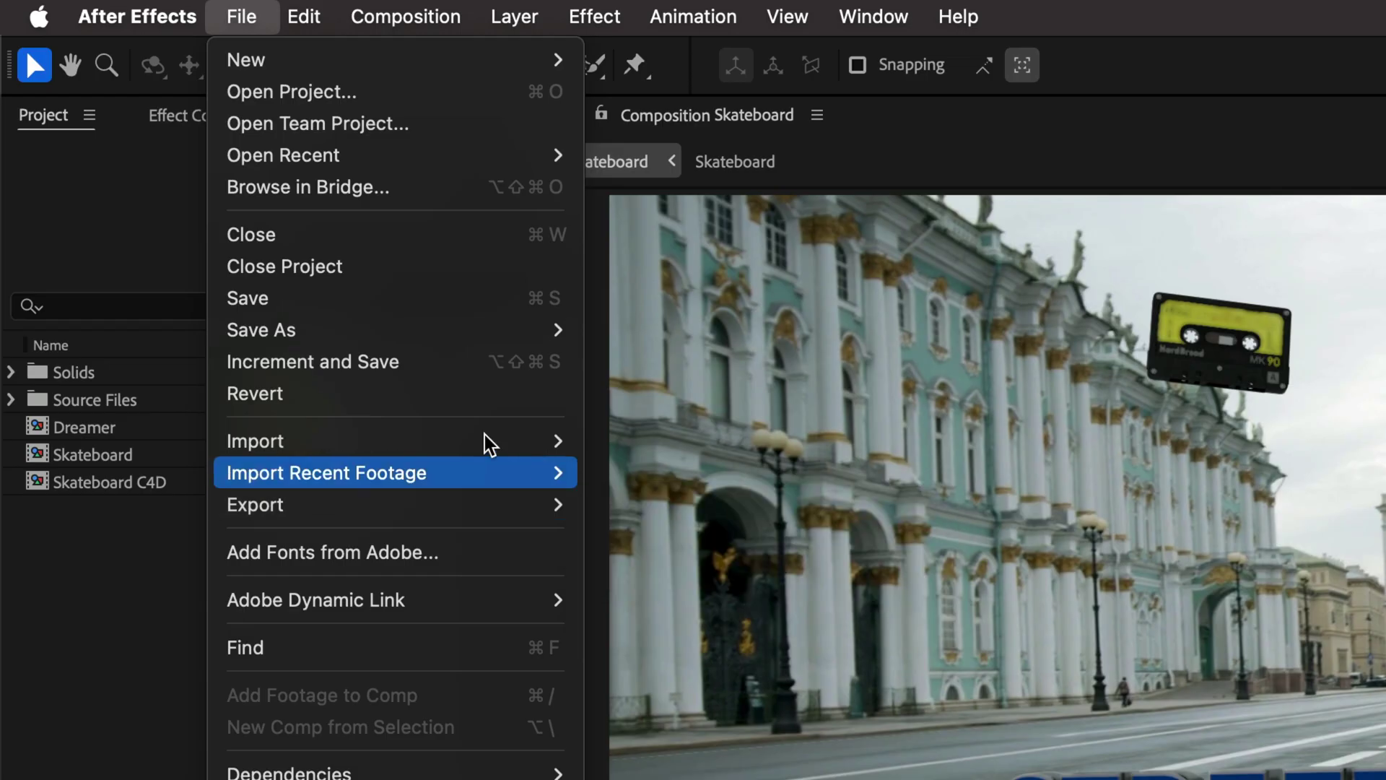
pyautogui.moveTo(422, 8)
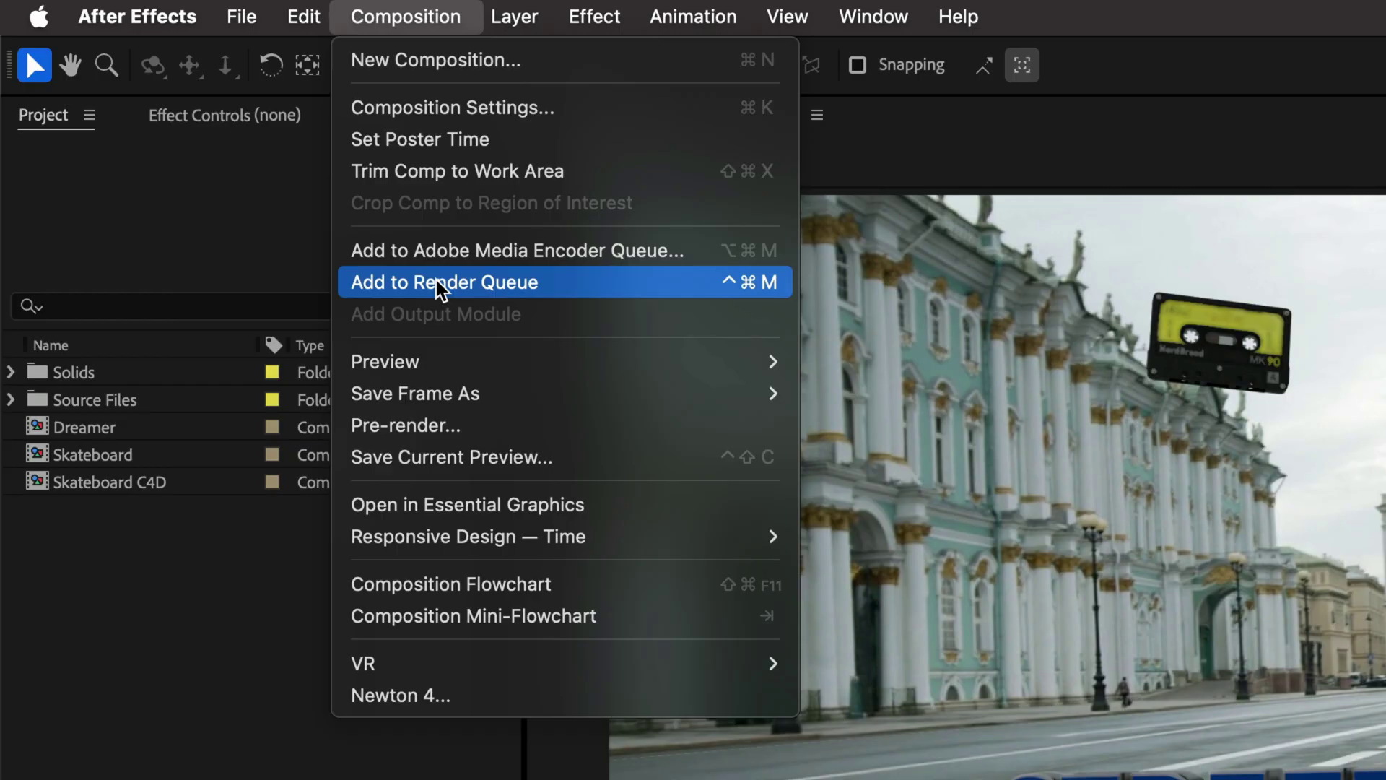
pyautogui.moveTo(241, 15)
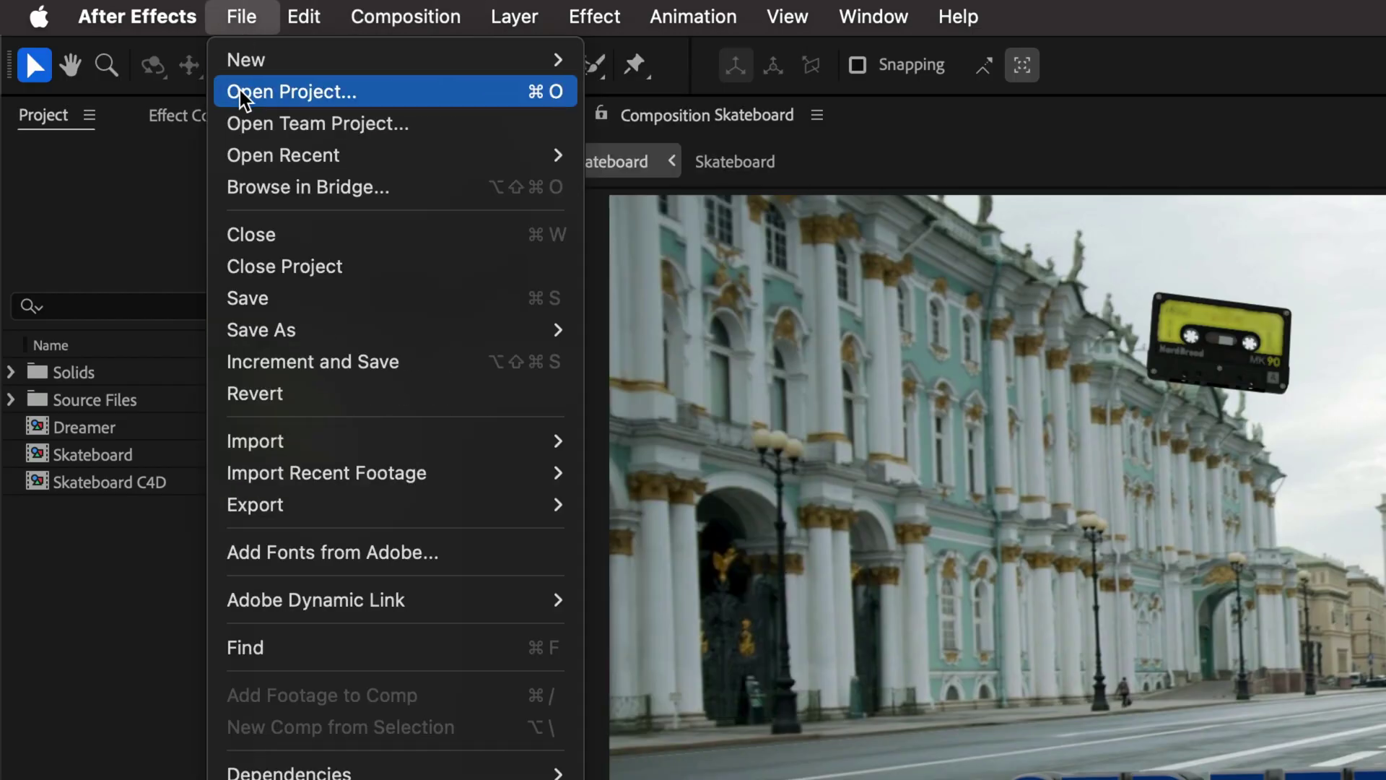
pyautogui.moveTo(270, 510)
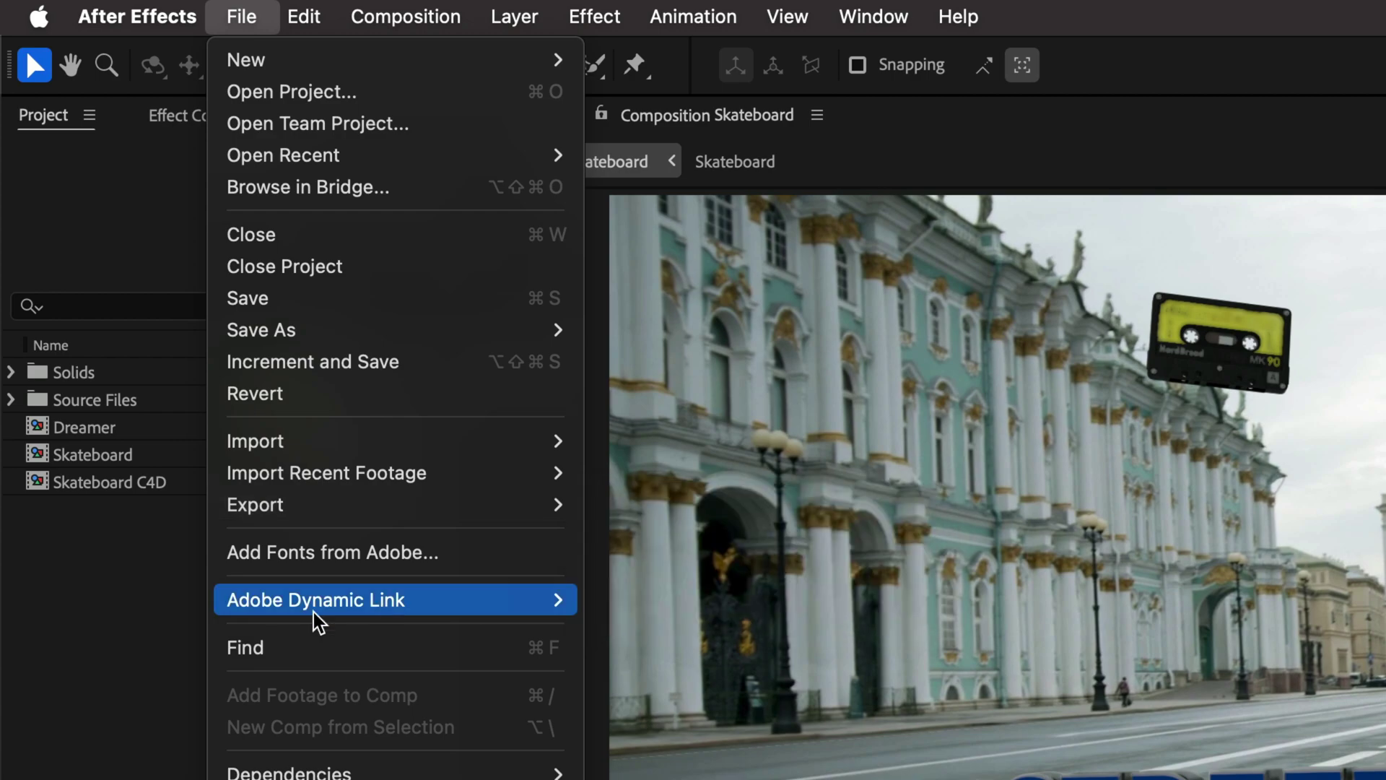
pyautogui.click(155, 647)
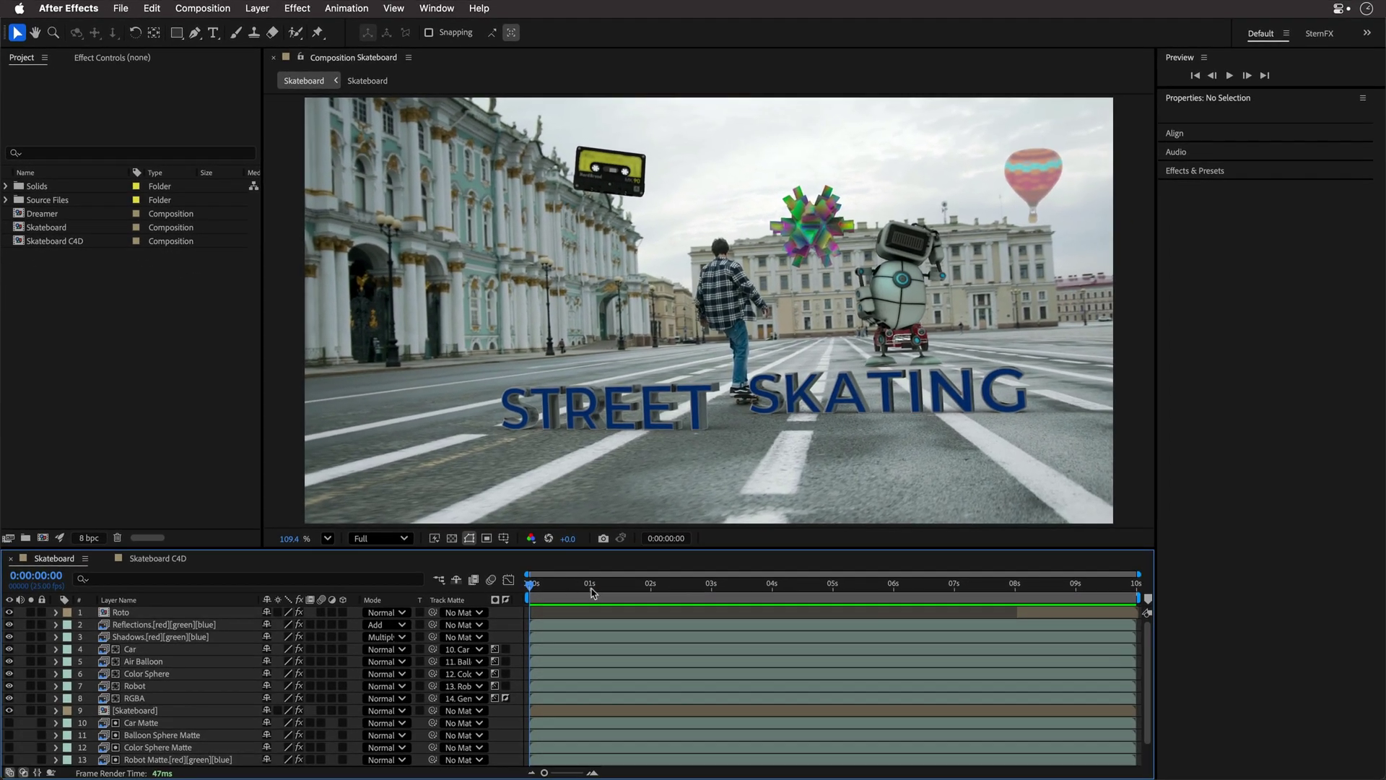
# Step: In Skateboard C4D, inspect the Skateboard, 3D Tracker Camera and Floor layers while scrubbing, then browse the File menu
pyautogui.click(153, 565)
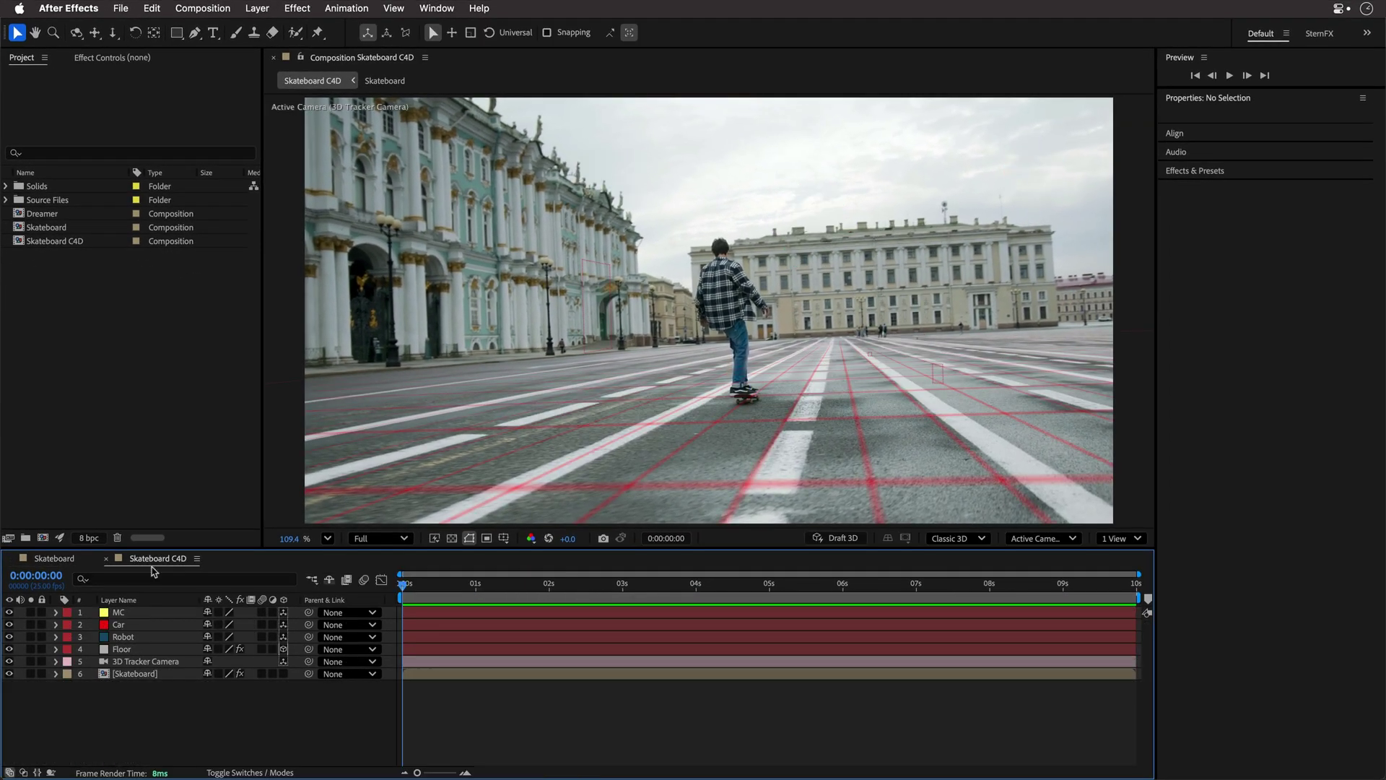
pyautogui.click(145, 675)
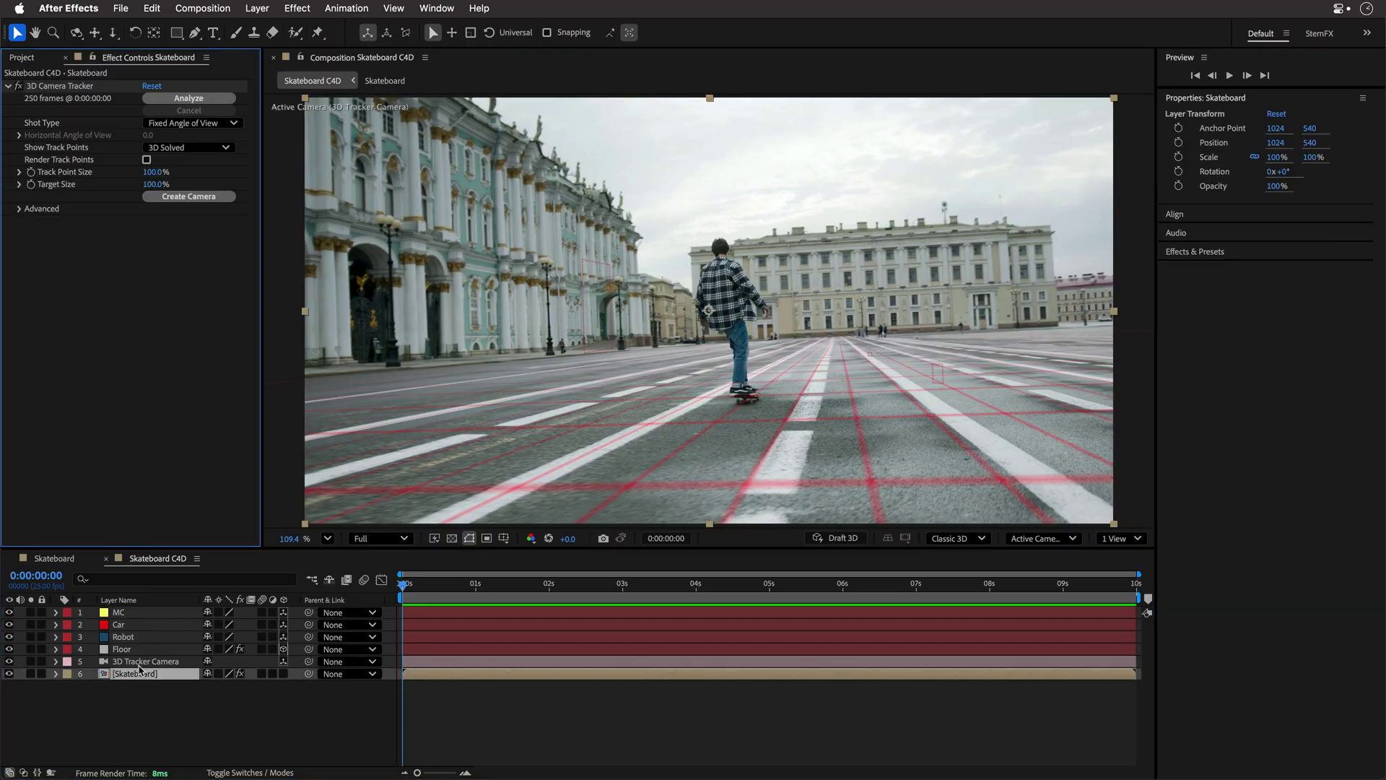
pyautogui.click(140, 664)
pyautogui.click(122, 650)
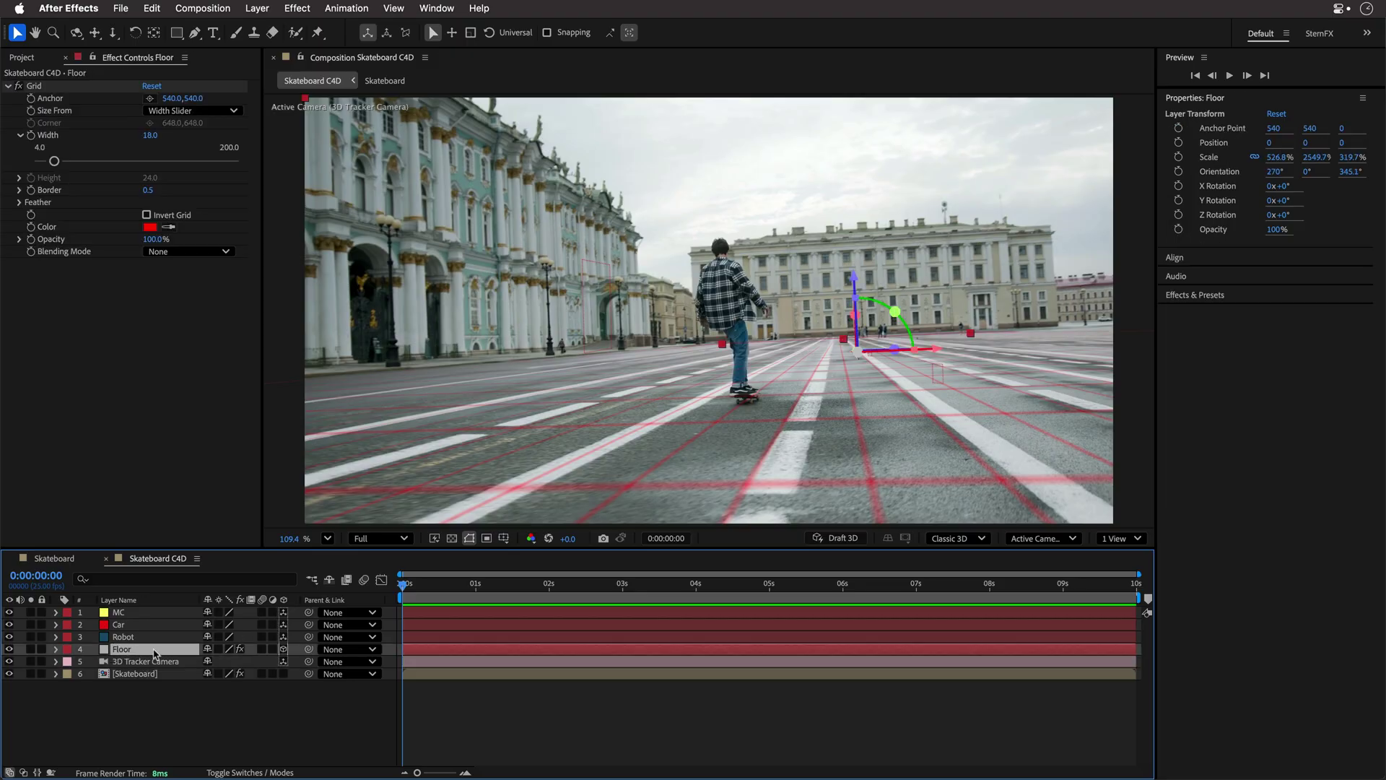
pyautogui.moveTo(425, 594)
pyautogui.mouseDown()
pyautogui.moveTo(1043, 593)
pyautogui.moveTo(402, 594)
pyautogui.mouseUp()
pyautogui.click(118, 8)
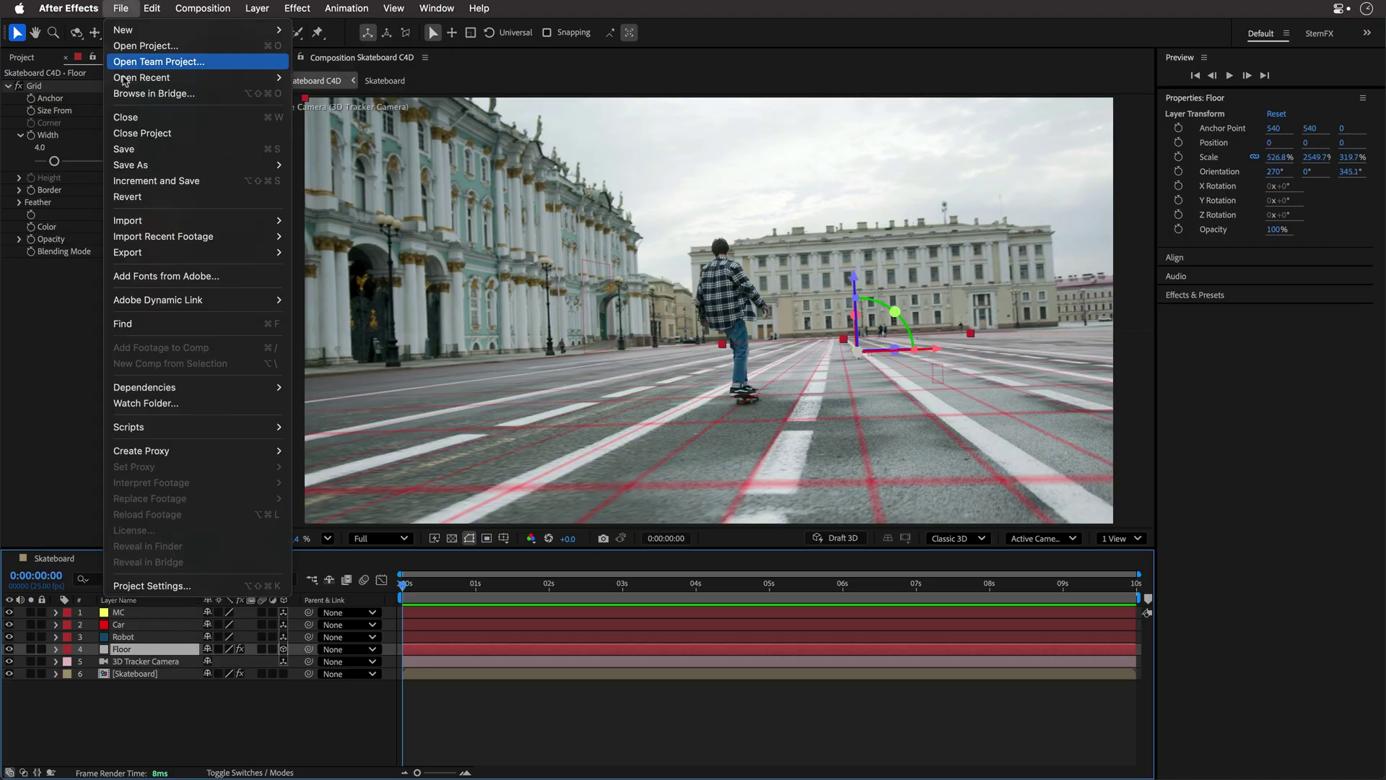
pyautogui.moveTo(142, 254)
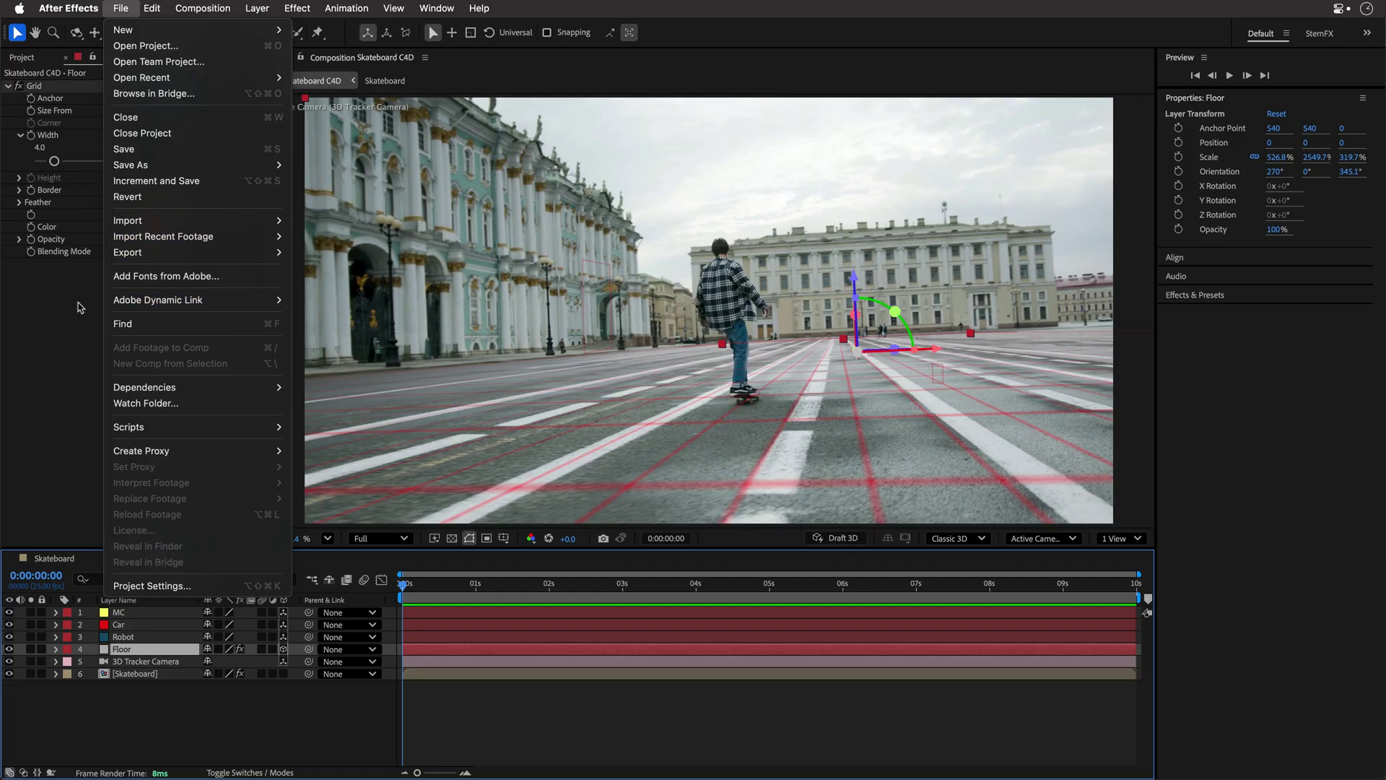
pyautogui.click(44, 308)
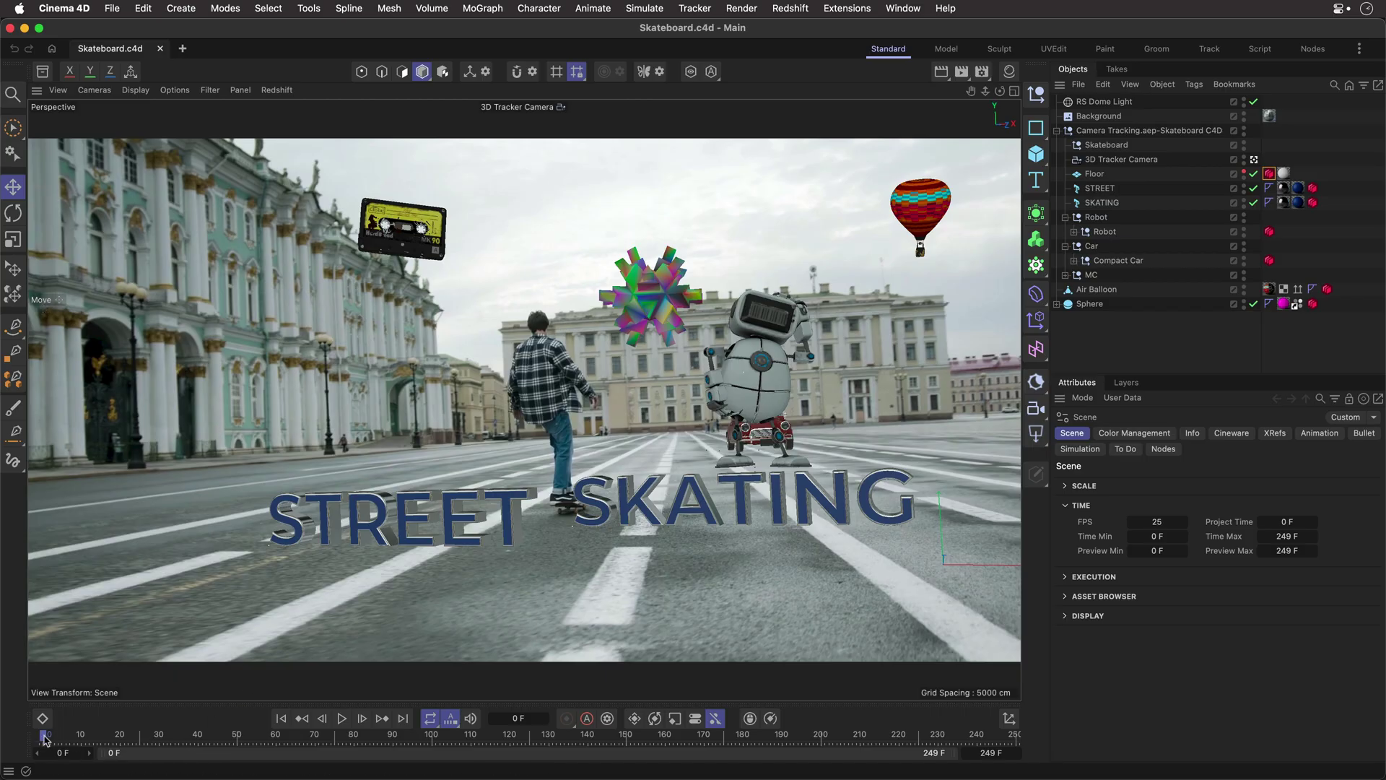
pyautogui.moveTo(44, 737)
pyautogui.mouseDown()
pyautogui.moveTo(1014, 774)
pyautogui.moveTo(29, 741)
pyautogui.mouseUp()
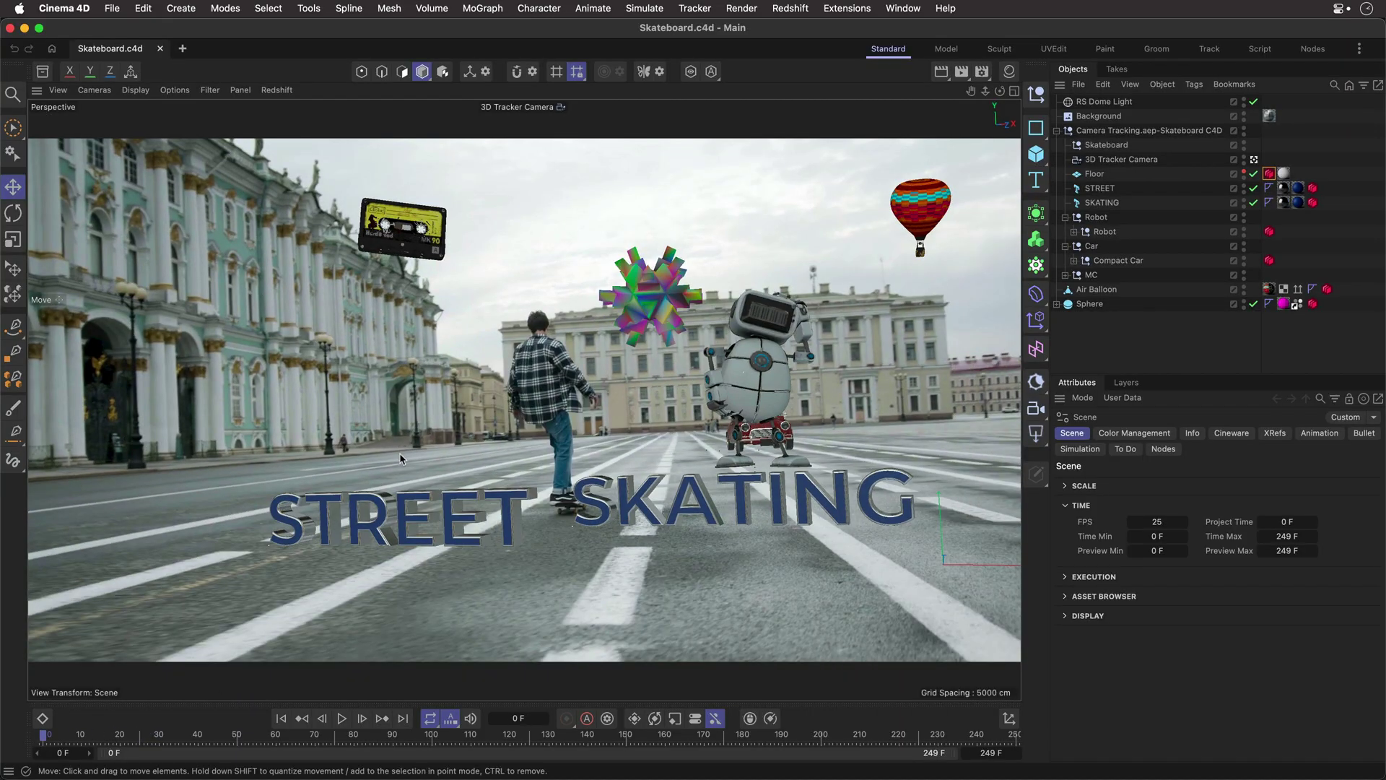
# Step: Close the Skateboard C4D comp and preview the Skateboard comp
pyautogui.press('super+Tab')
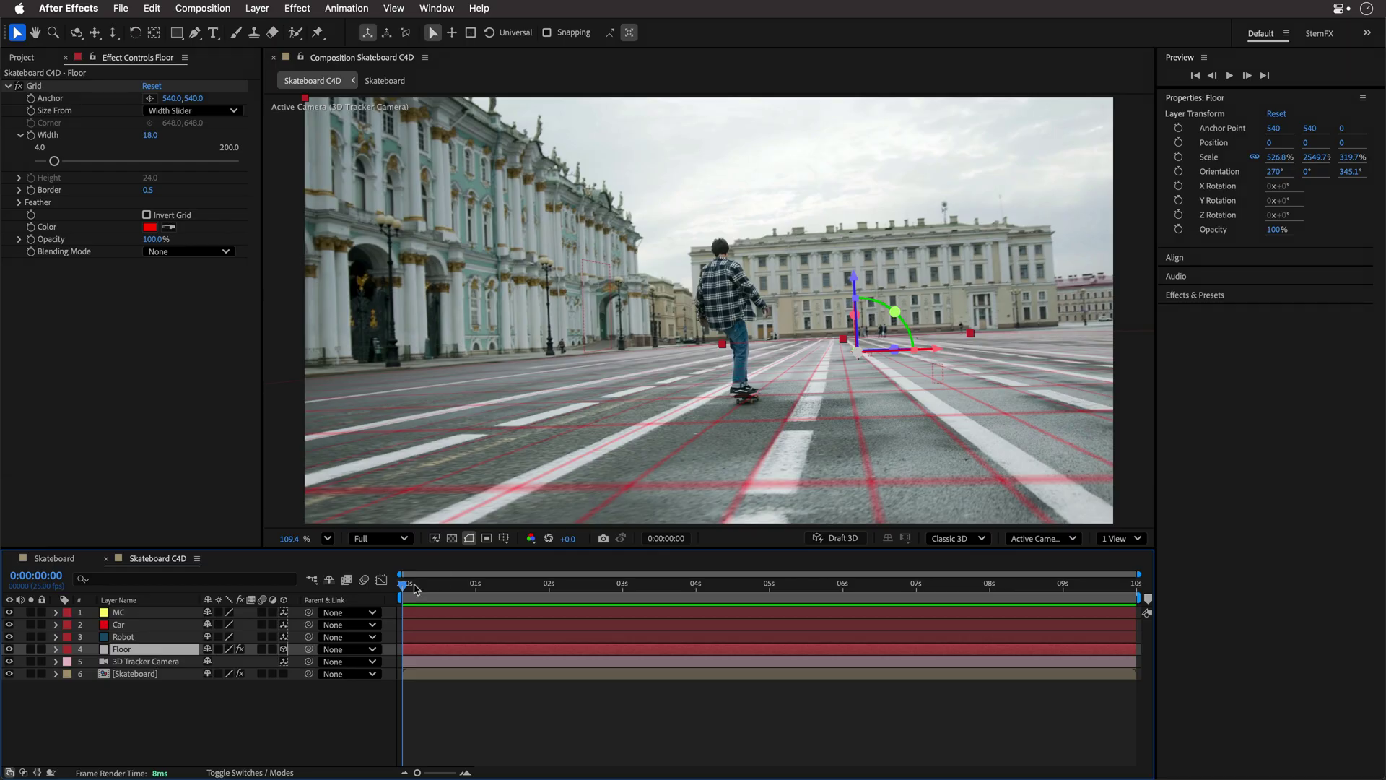
pyautogui.click(105, 558)
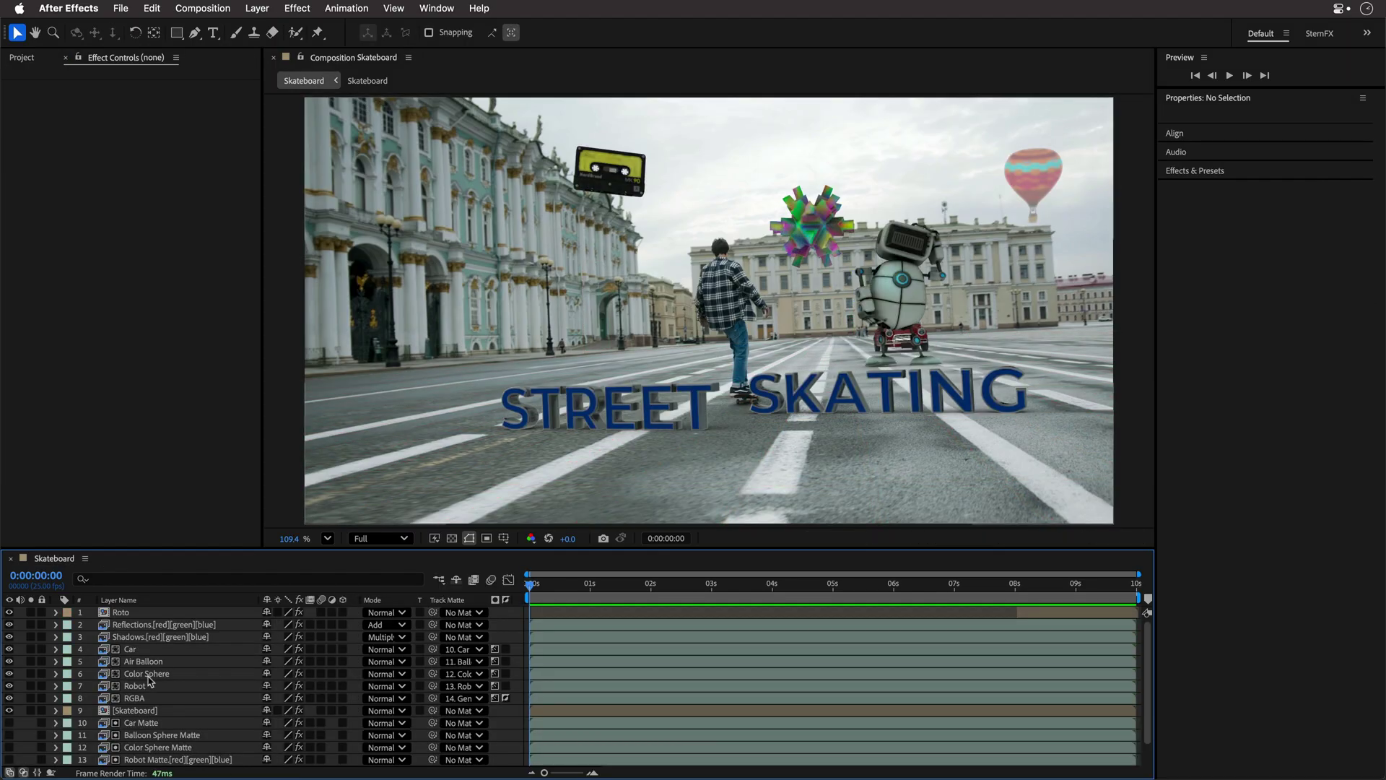
pyautogui.press('space')
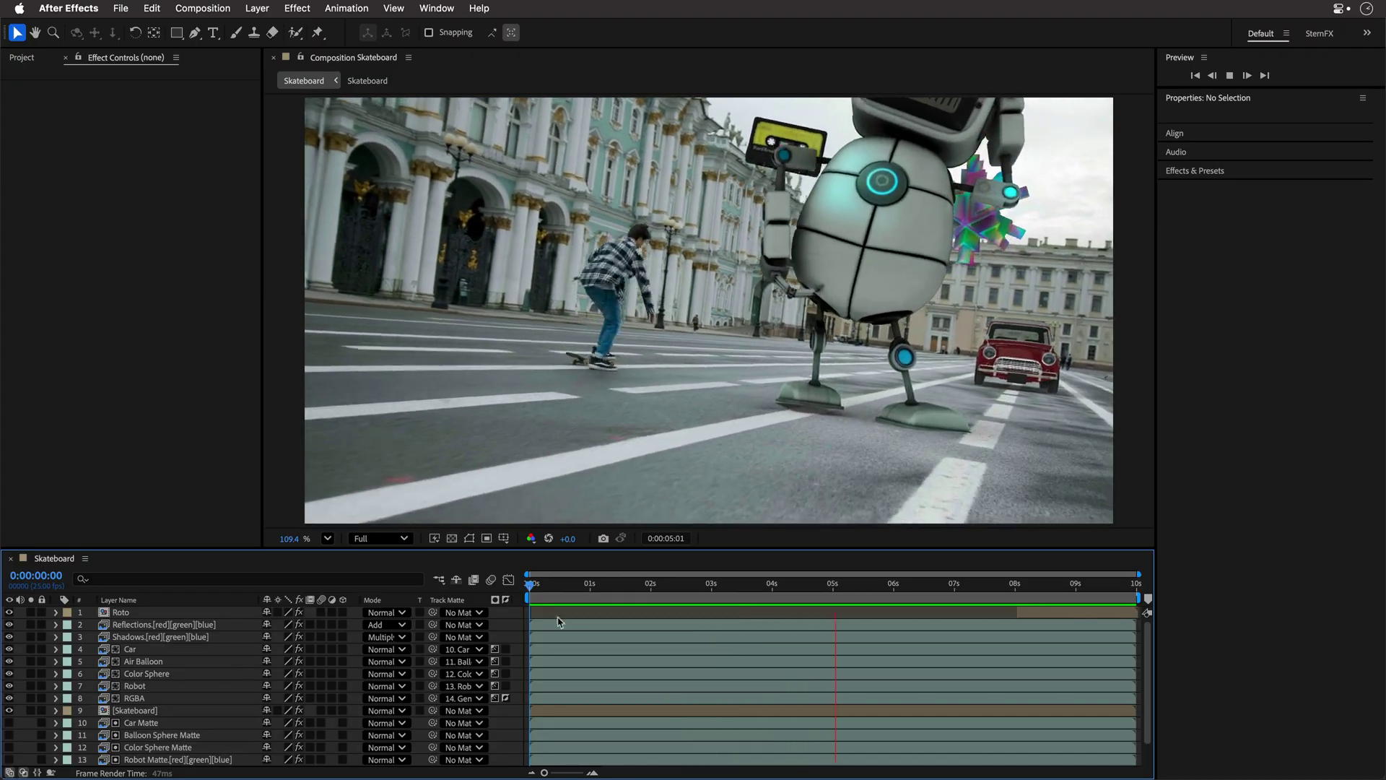
pyautogui.press('space')
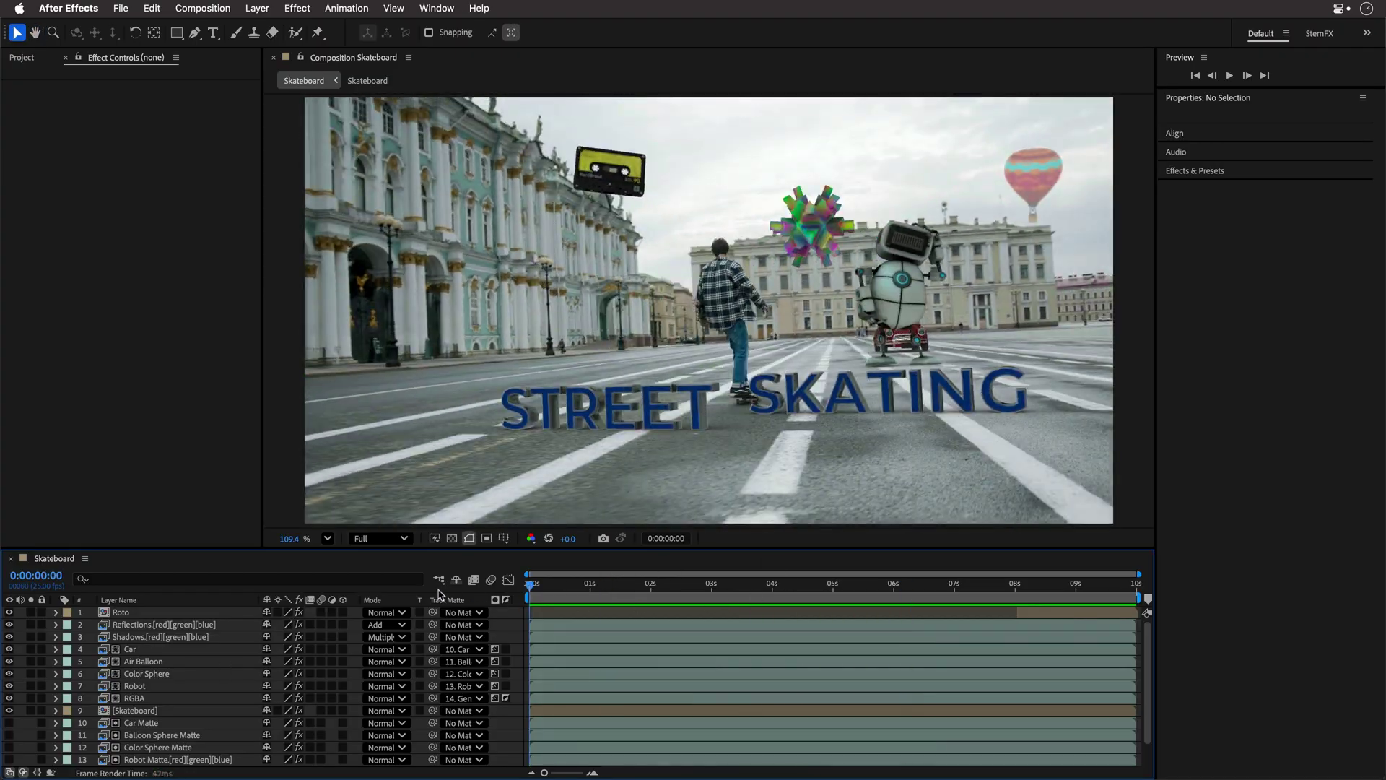
# Step: Export the project for Premiere Pro as Skateboard.prproj in the 153 Export folder
pyautogui.click(24, 57)
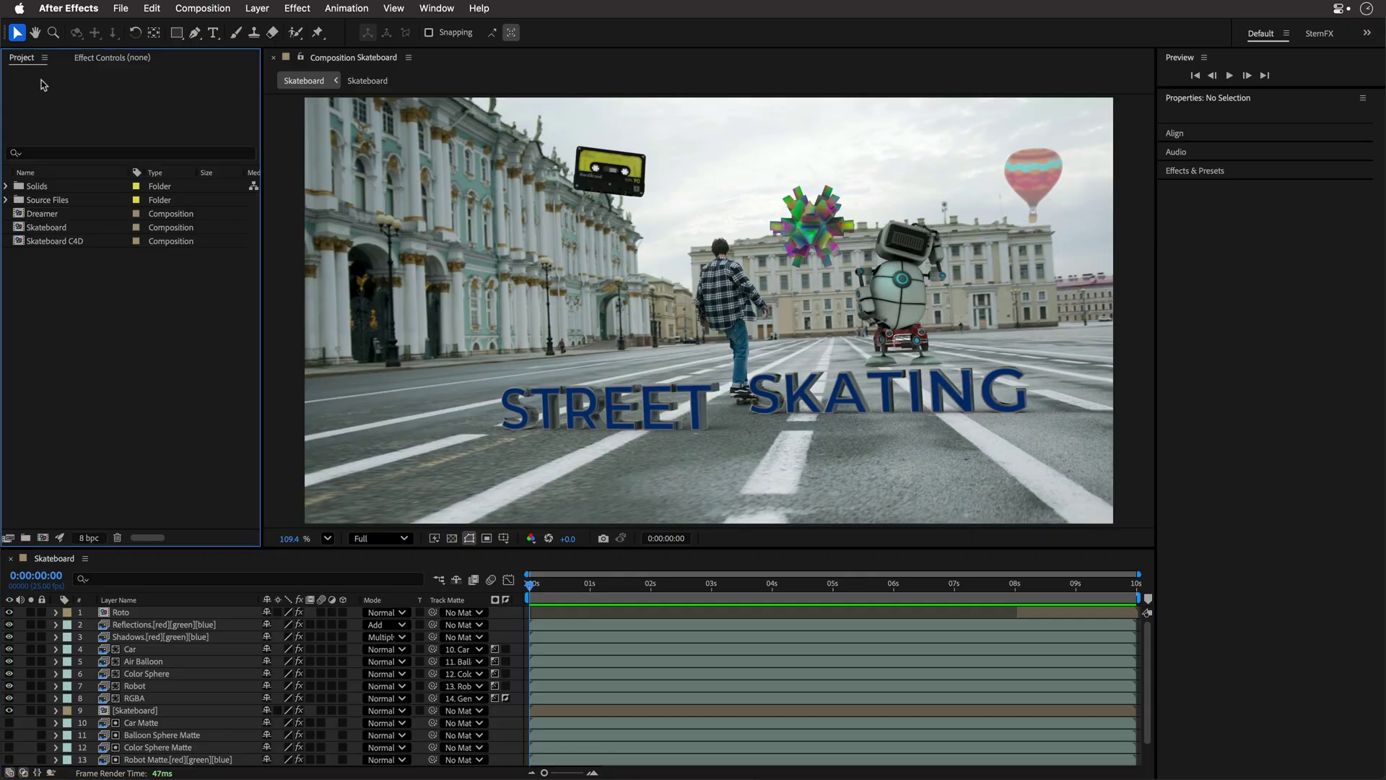
pyautogui.click(121, 8)
pyautogui.moveTo(144, 252)
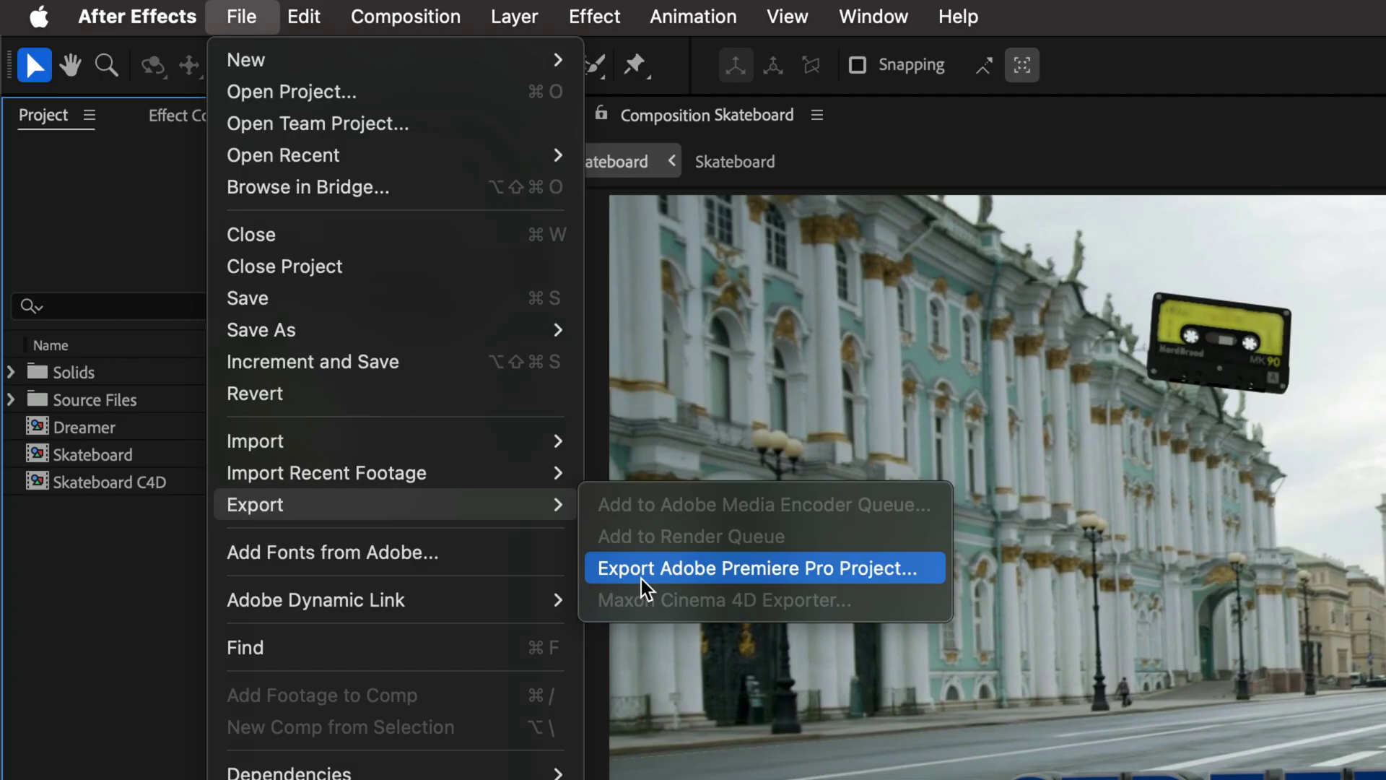
pyautogui.click(641, 579)
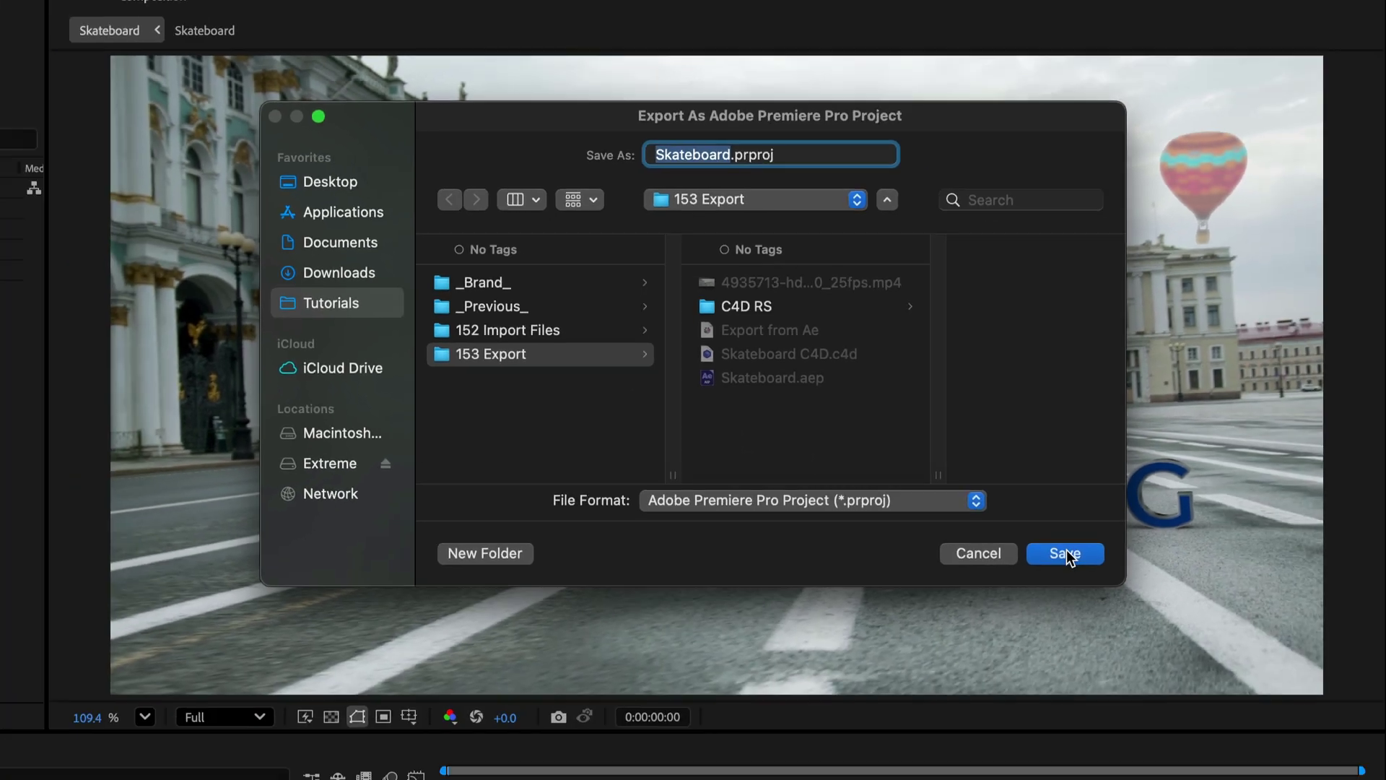
pyautogui.click(1191, 674)
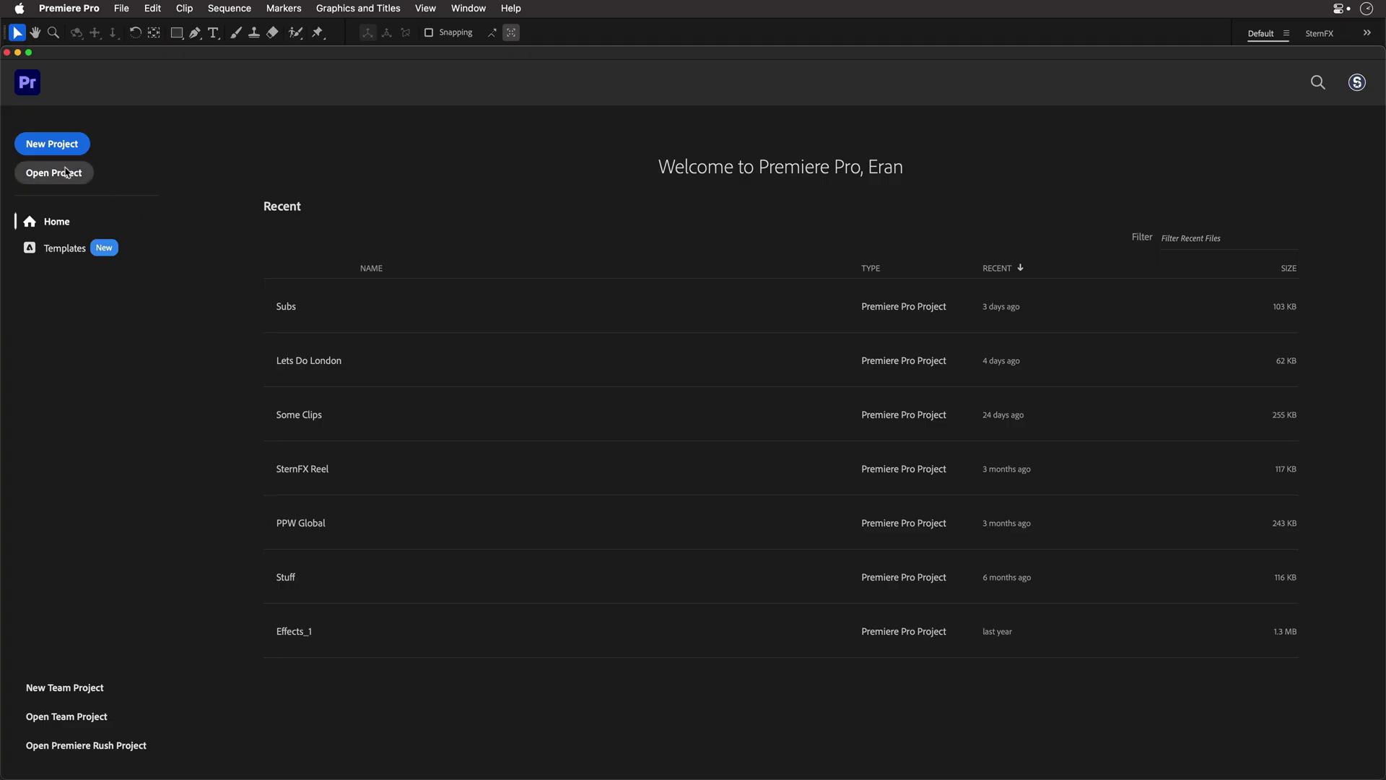
# Step: Open Skateboard.prproj from the 153 Export folder in Premiere Pro, dismissing the missing-effects warning
pyautogui.click(63, 172)
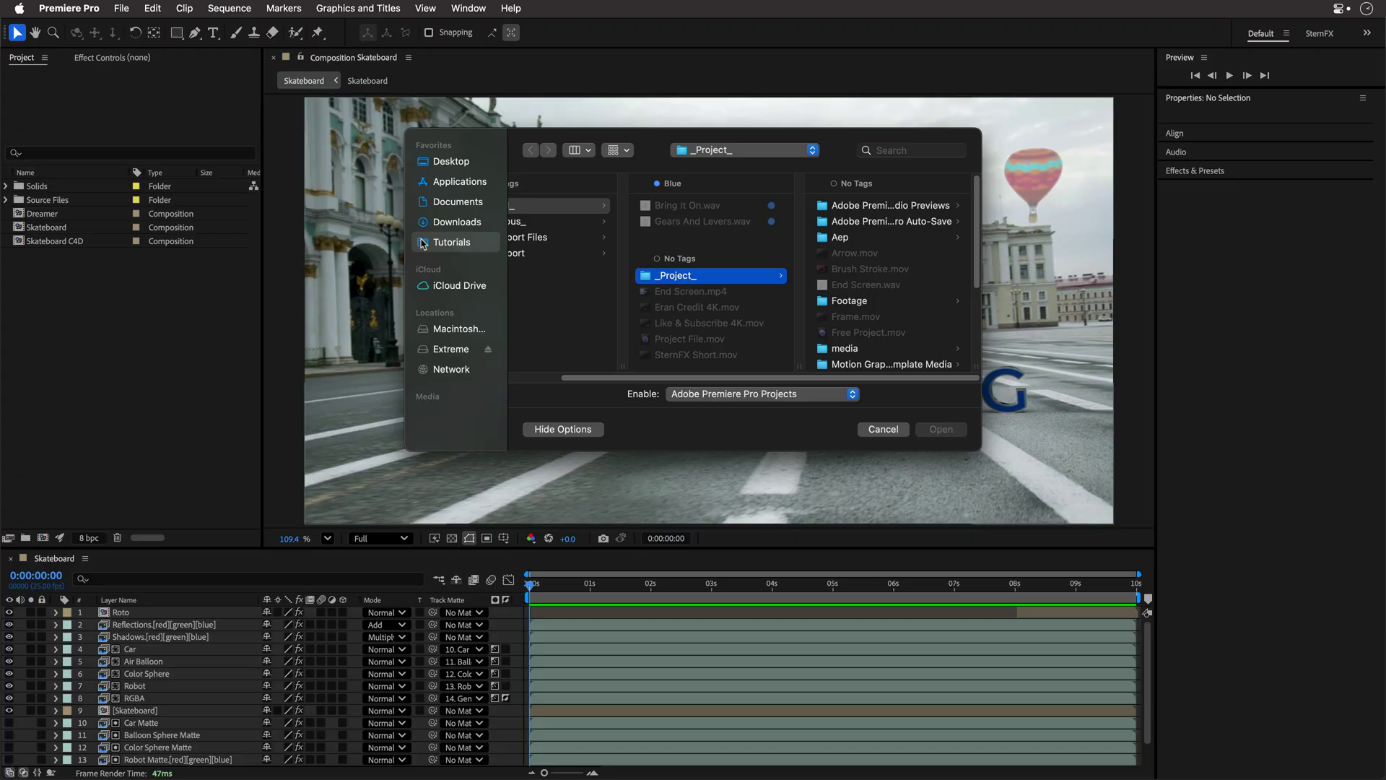
pyautogui.click(556, 252)
pyautogui.click(760, 286)
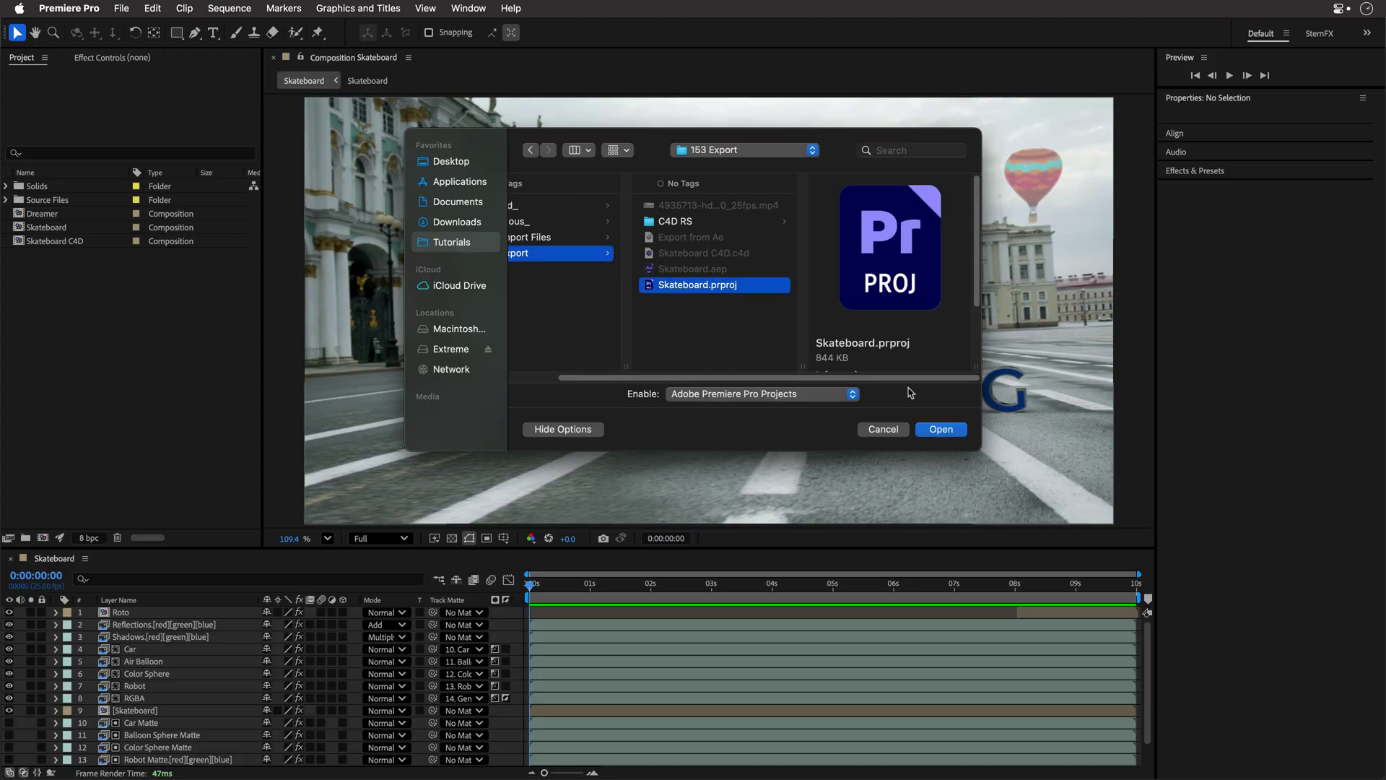
pyautogui.click(942, 429)
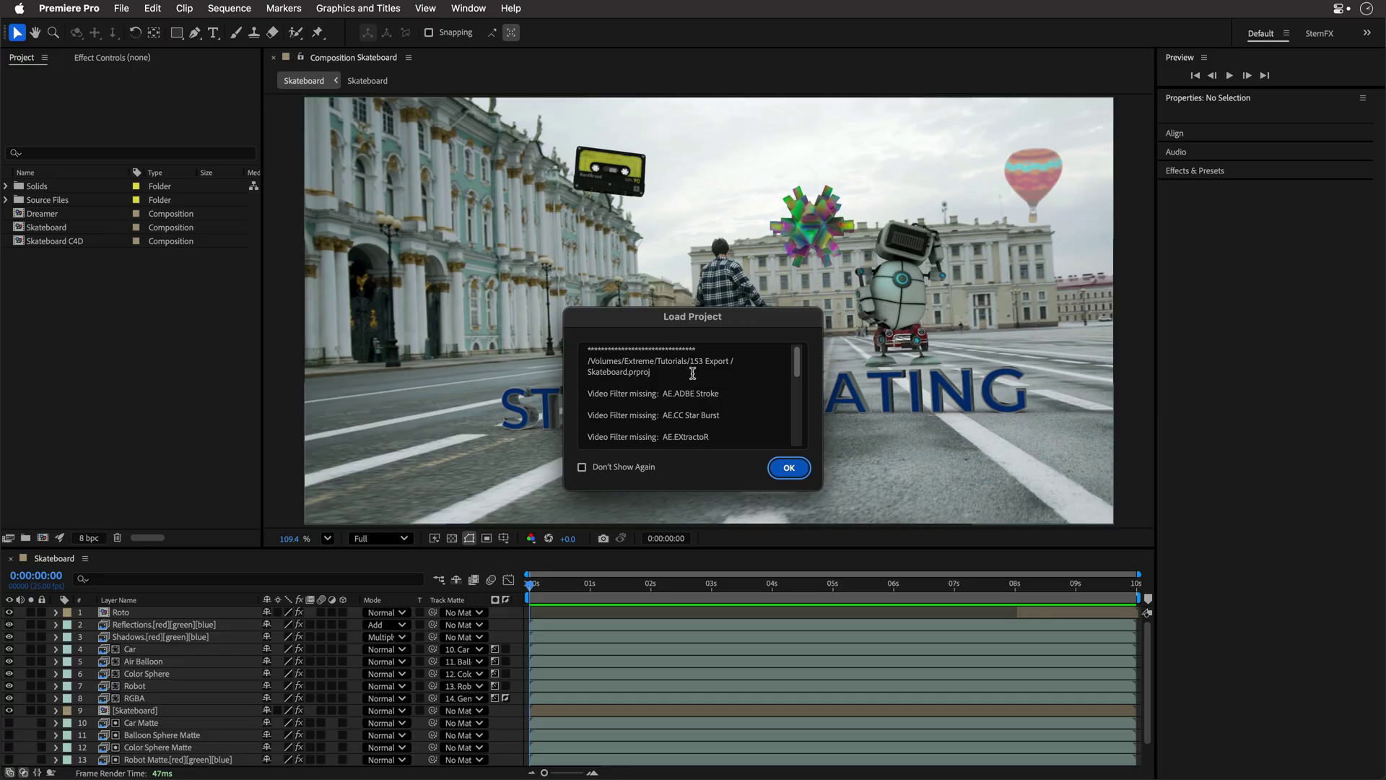
pyautogui.click(788, 467)
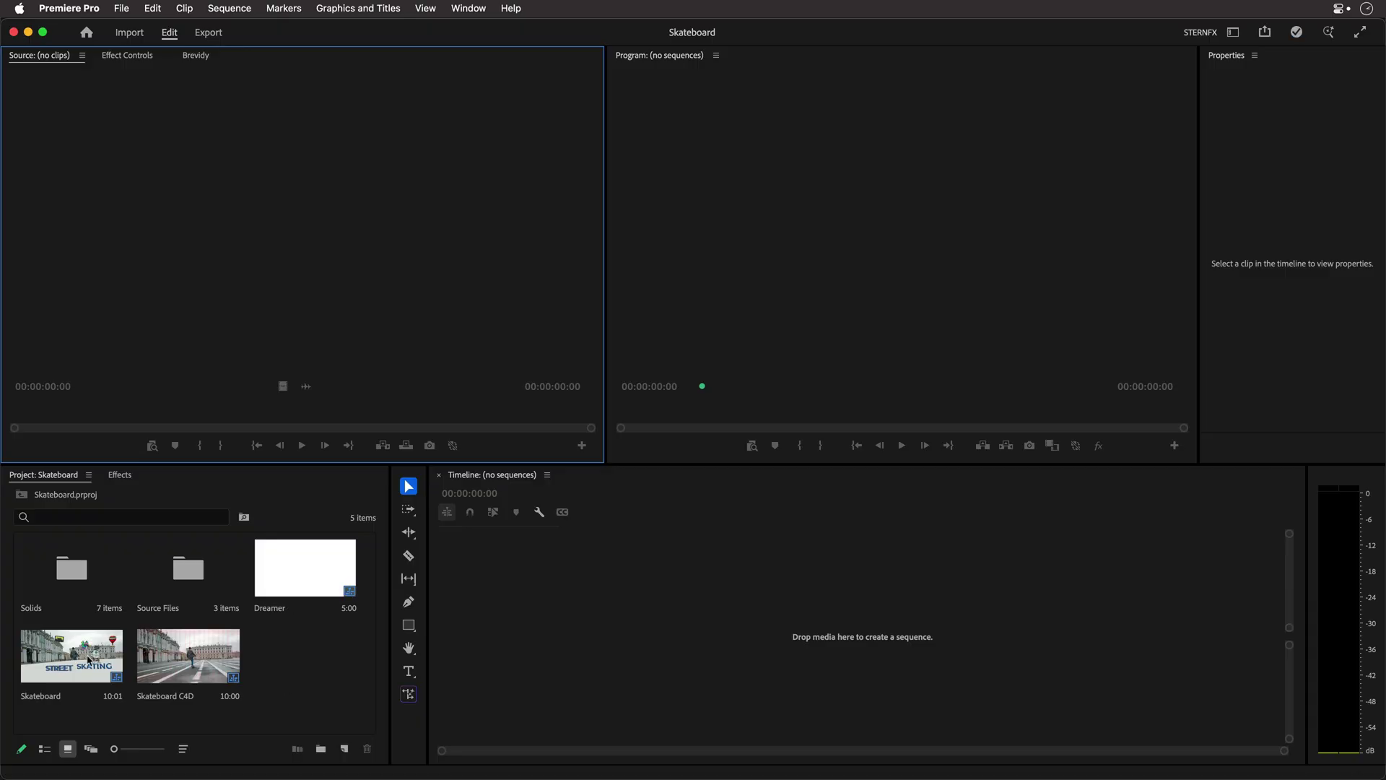
# Step: Load the Skateboard sequence, expand the timeline to show every Street EXR track, and scrub it
pyautogui.doubleClick(65, 656)
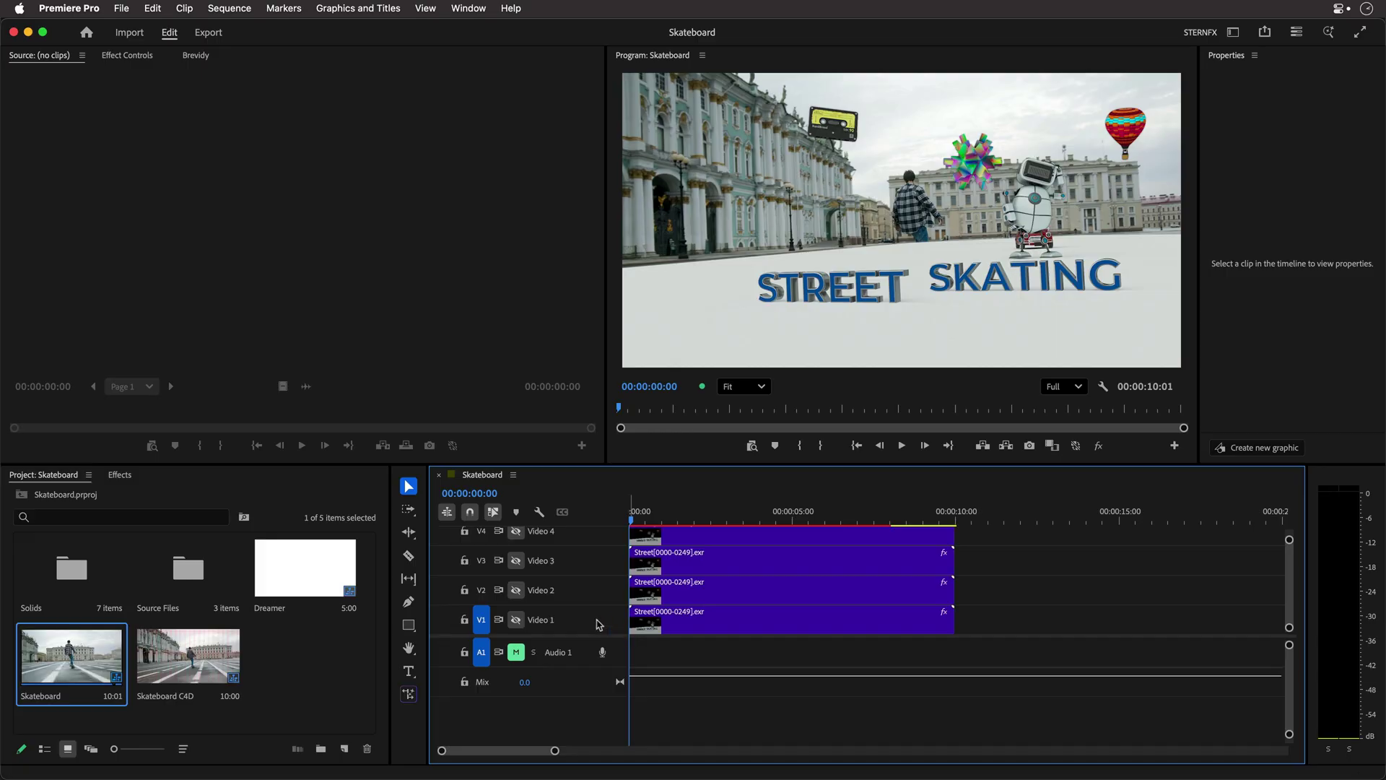
pyautogui.press('`')
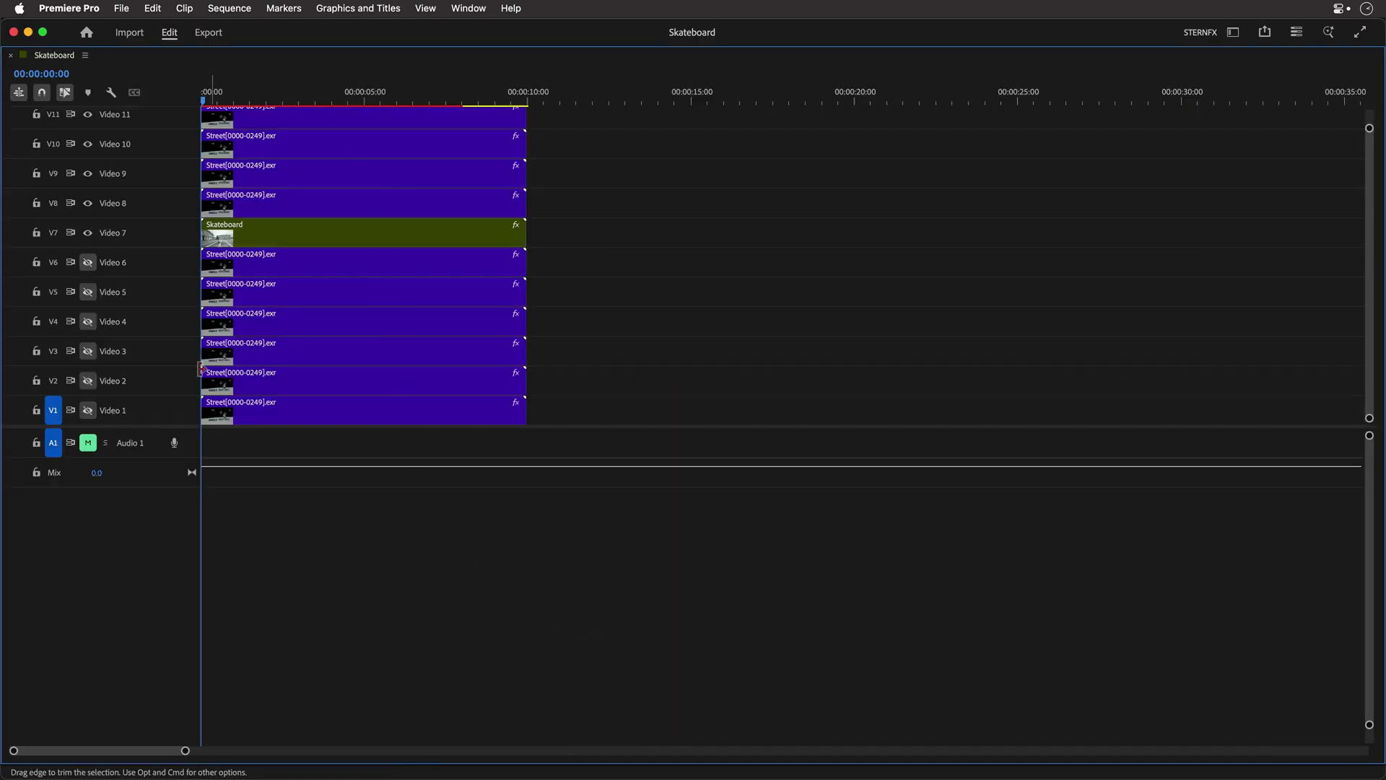
pyautogui.moveTo(172, 426); pyautogui.dragTo(174, 523)
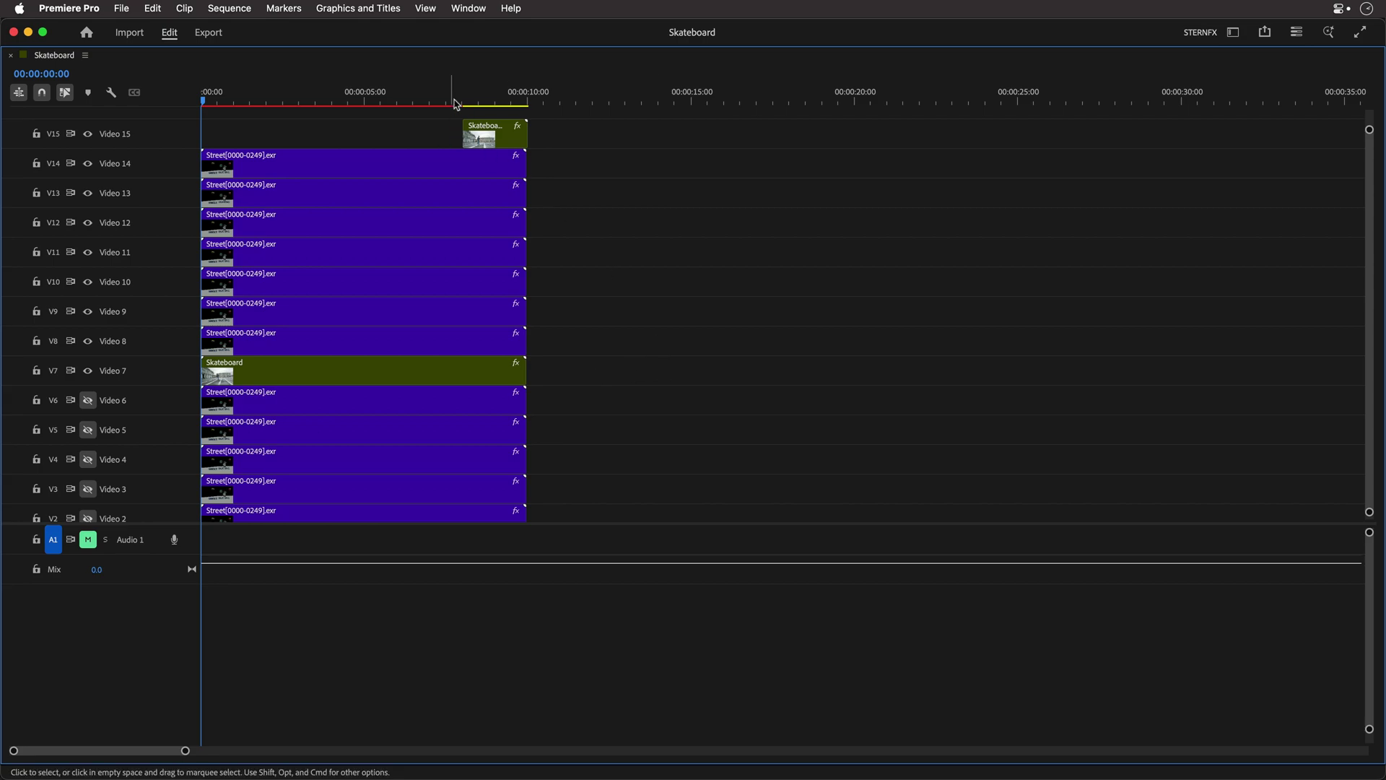
pyautogui.press('`')
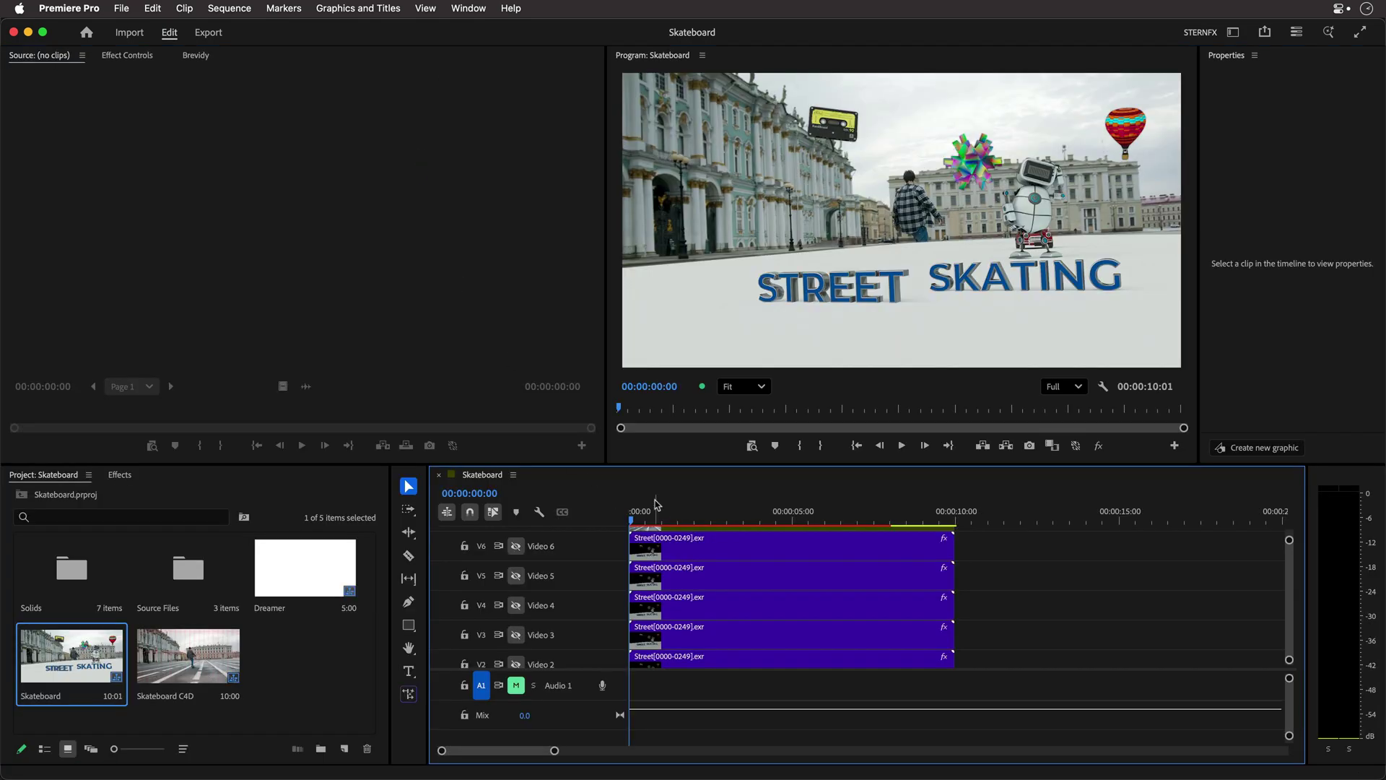
pyautogui.click(682, 516)
pyautogui.moveTo(688, 516); pyautogui.dragTo(563, 523)
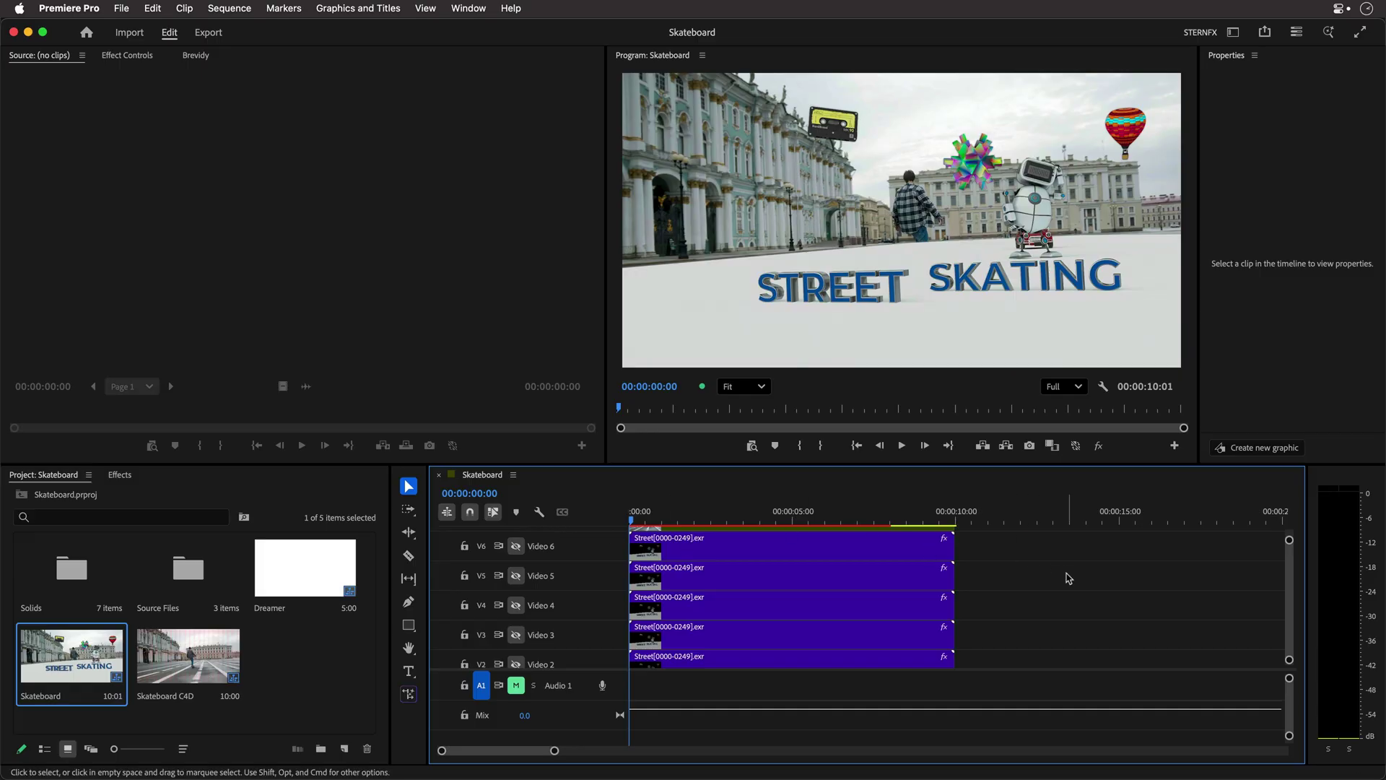
# Step: Back in After Effects, make the Skateboard timeline active and add it to the Render Queue
pyautogui.press('super+Tab')
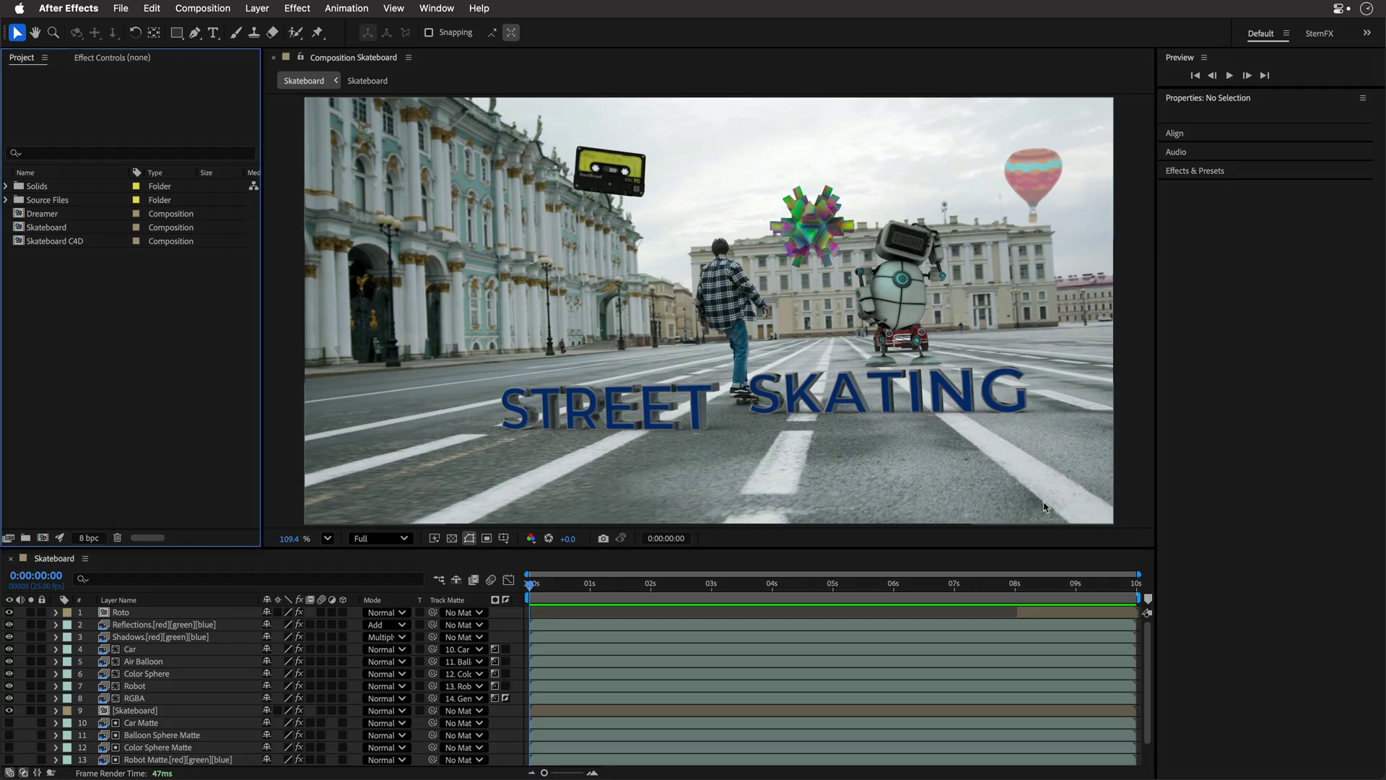
pyautogui.click(58, 563)
pyautogui.click(118, 8)
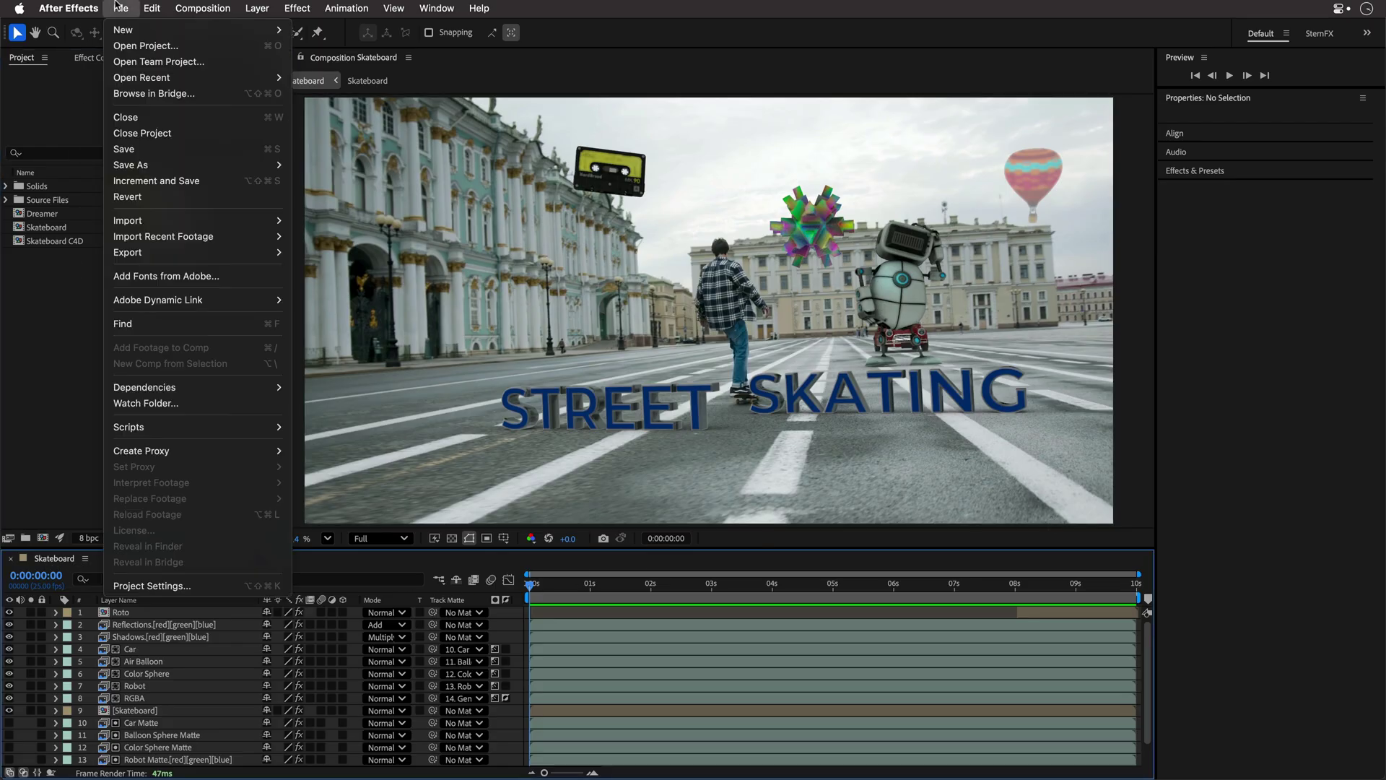
pyautogui.moveTo(140, 252)
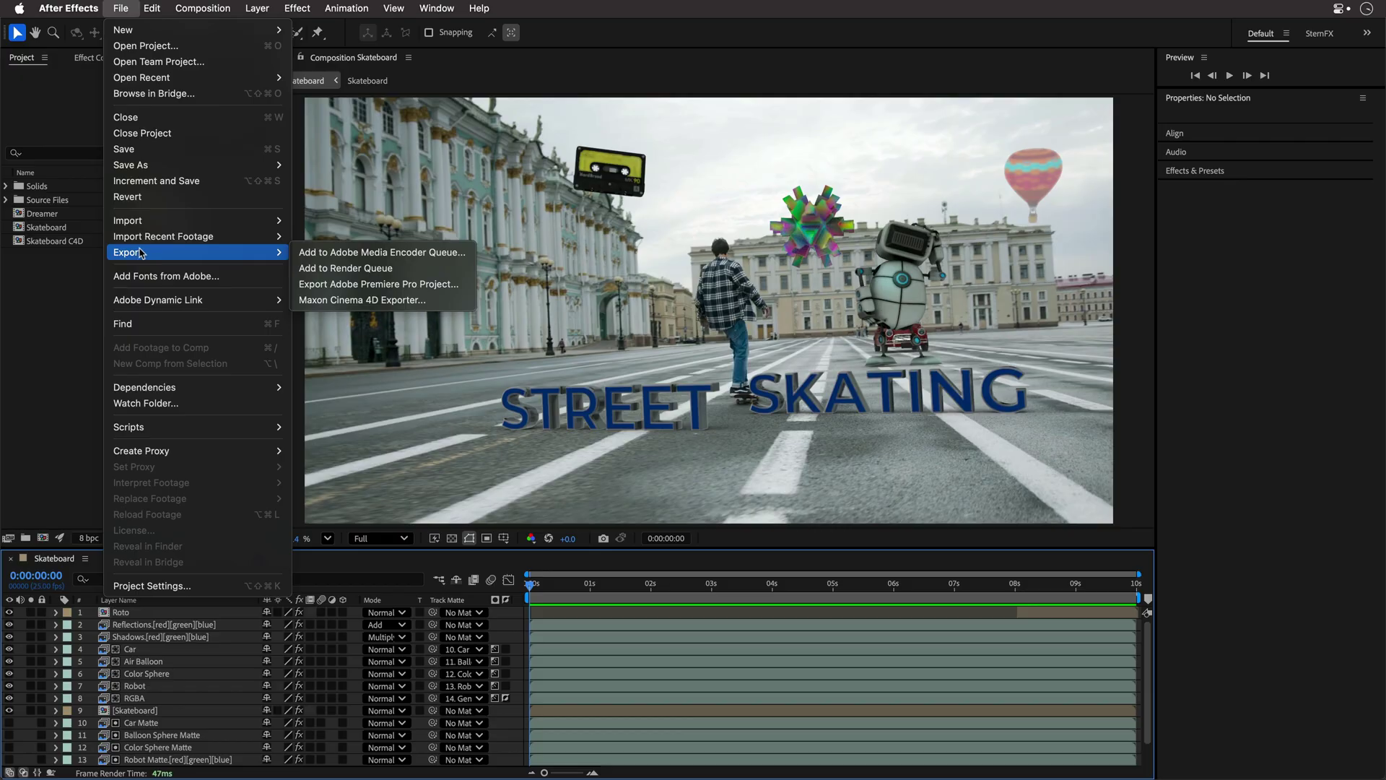
pyautogui.moveTo(177, 6)
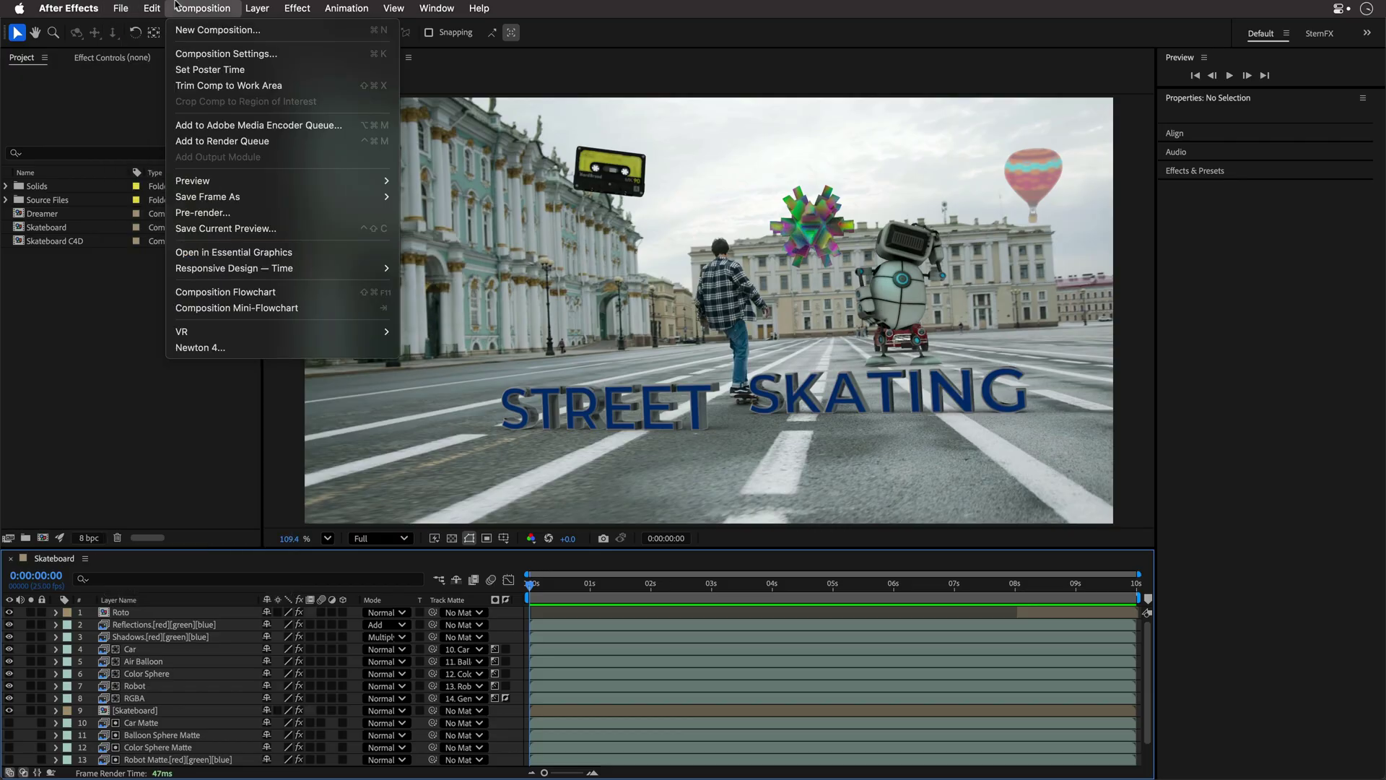
pyautogui.click(217, 141)
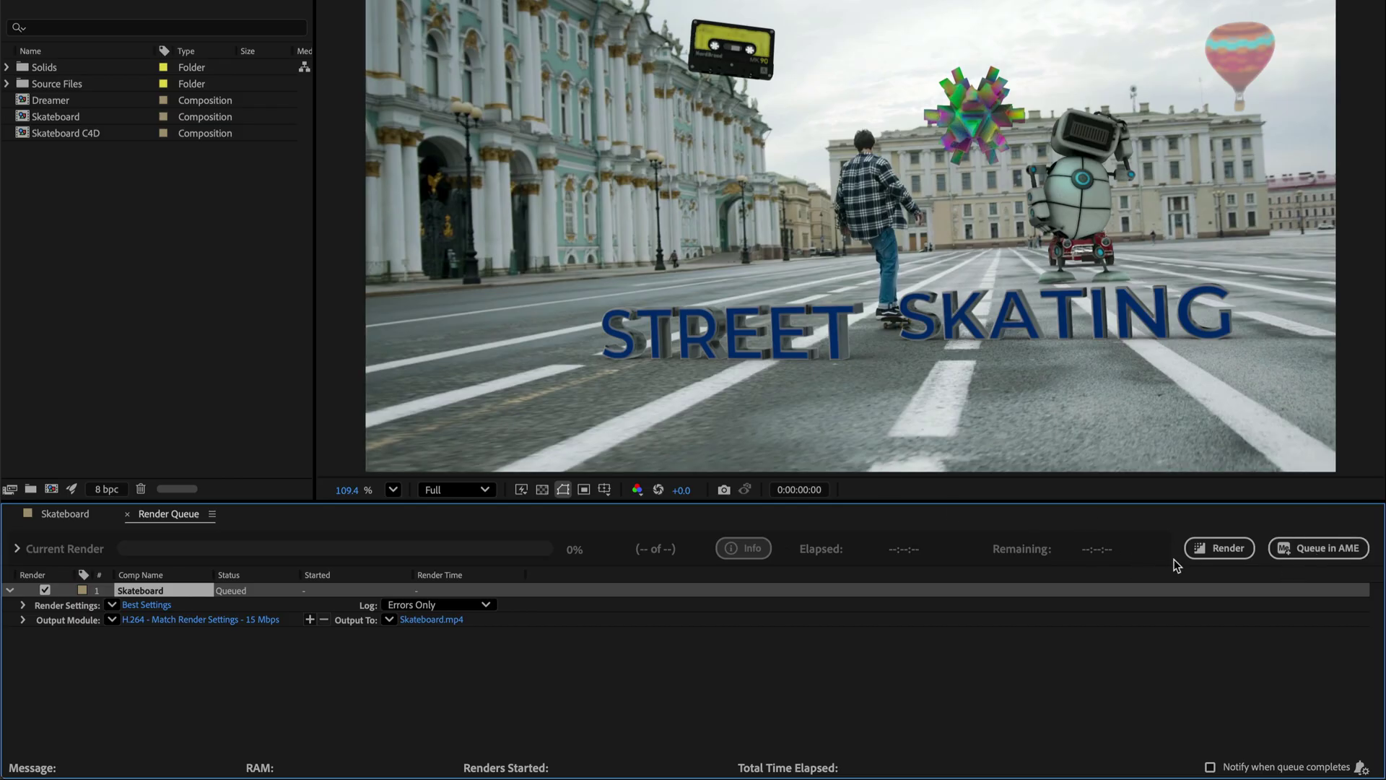
# Step: Review the Best Settings render settings unchanged and set the output module to High Quality
pyautogui.click(147, 607)
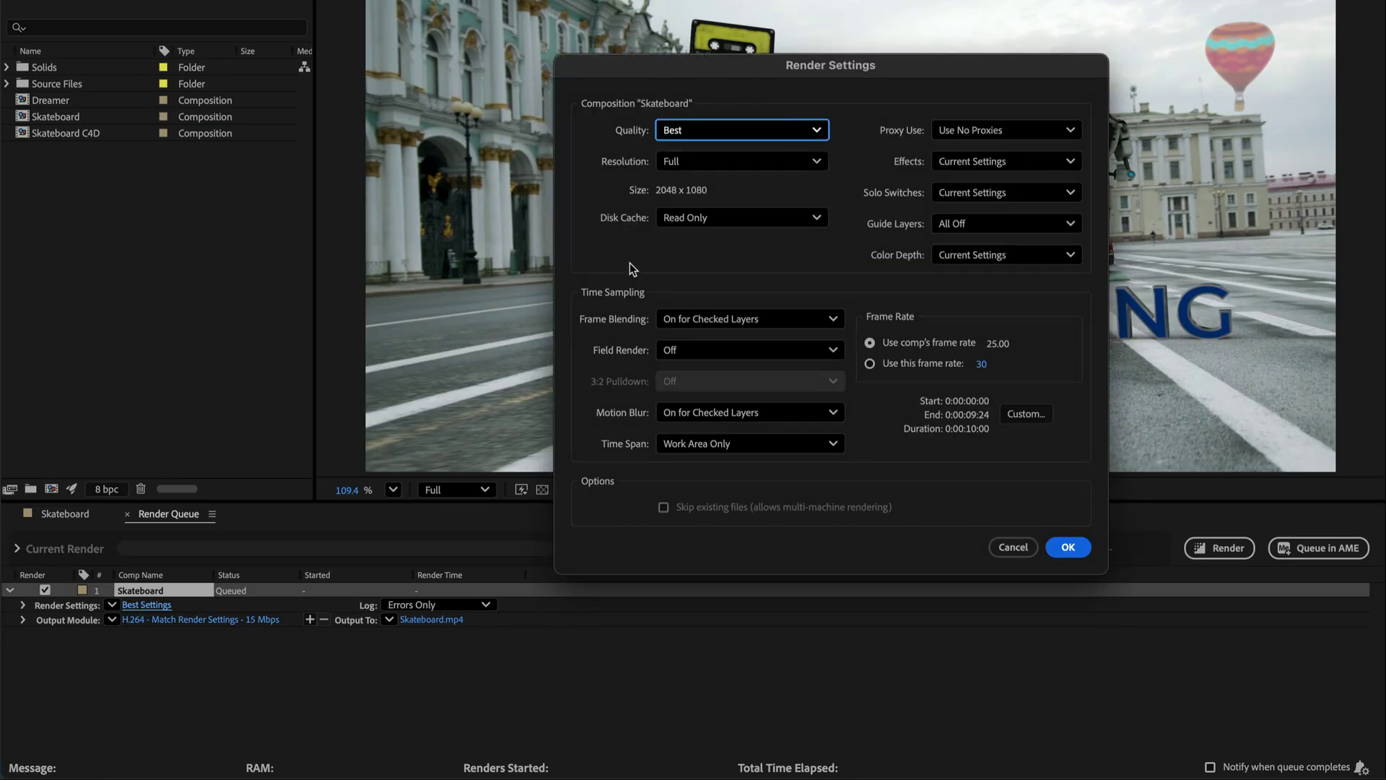
pyautogui.click(1009, 549)
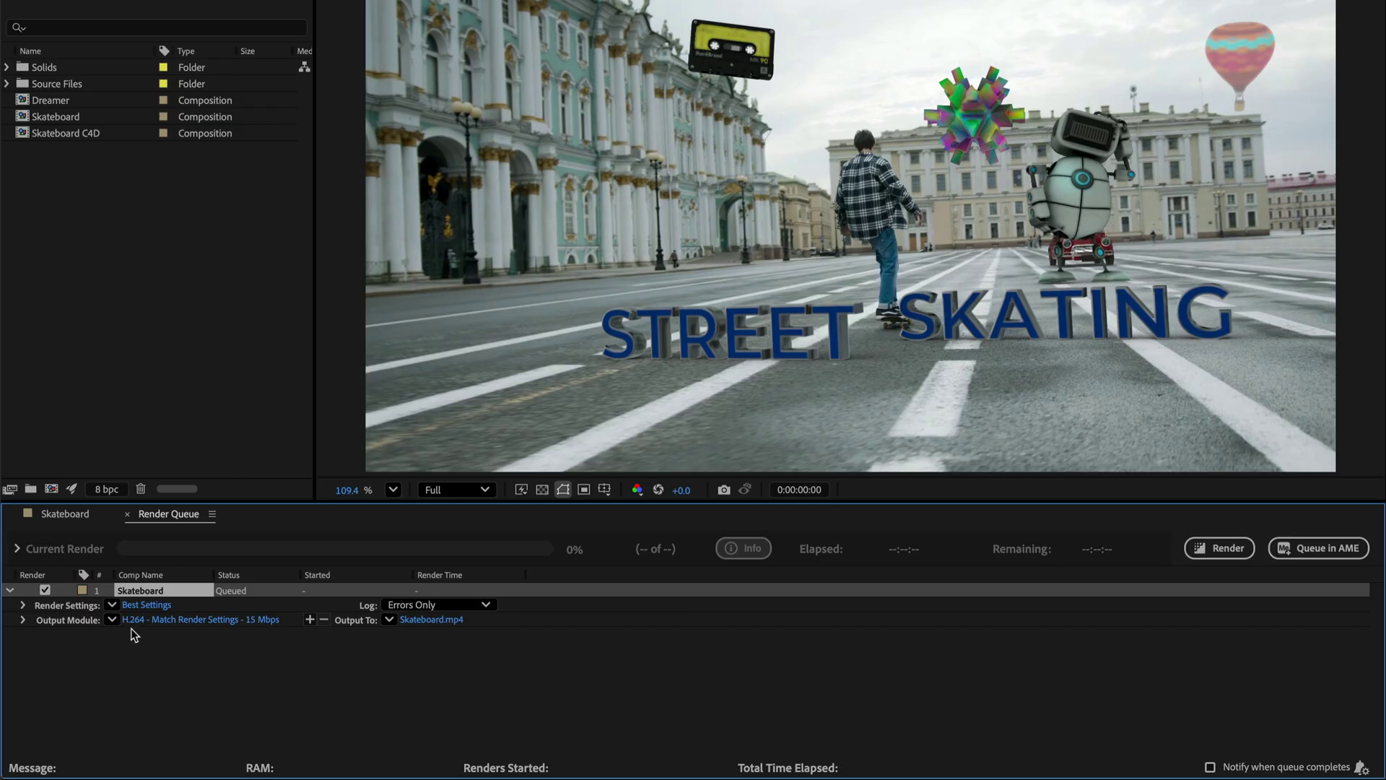
pyautogui.click(113, 621)
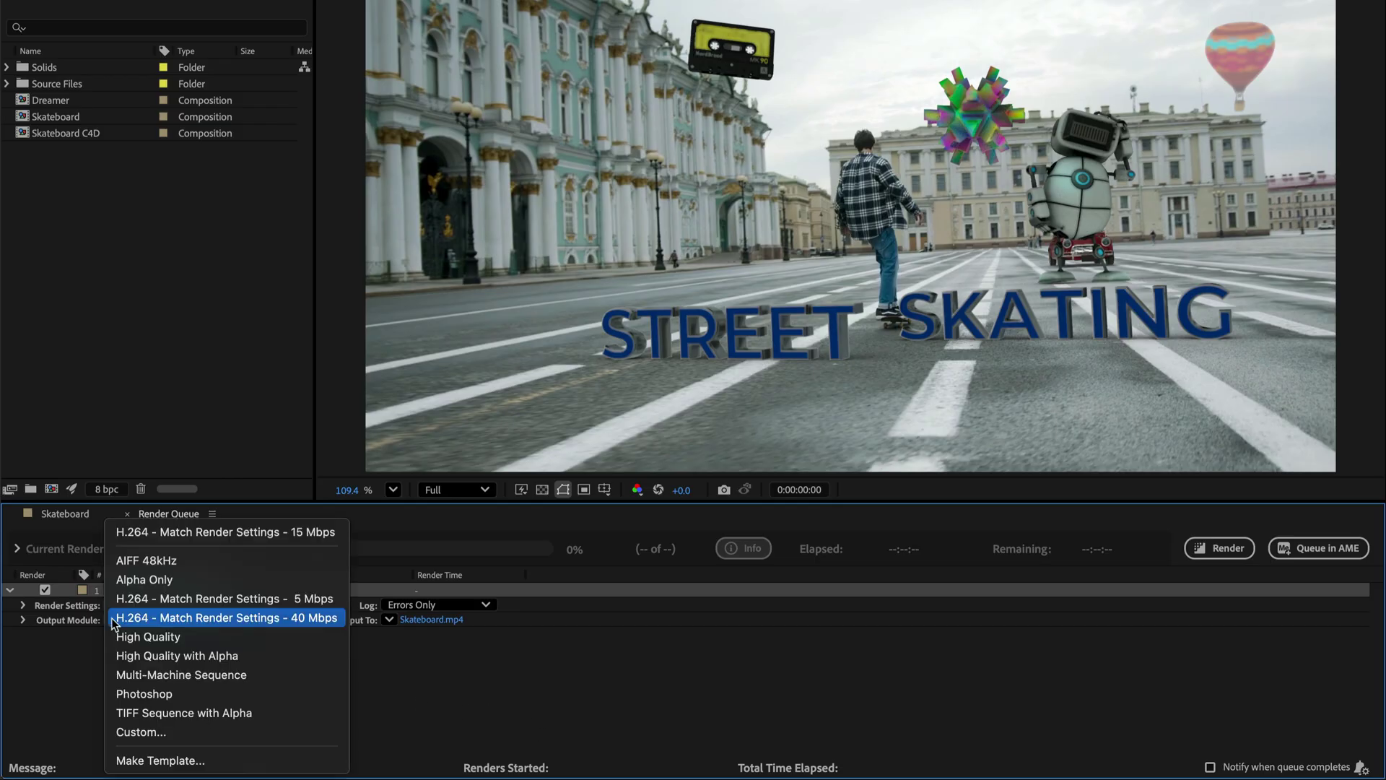
pyautogui.click(117, 637)
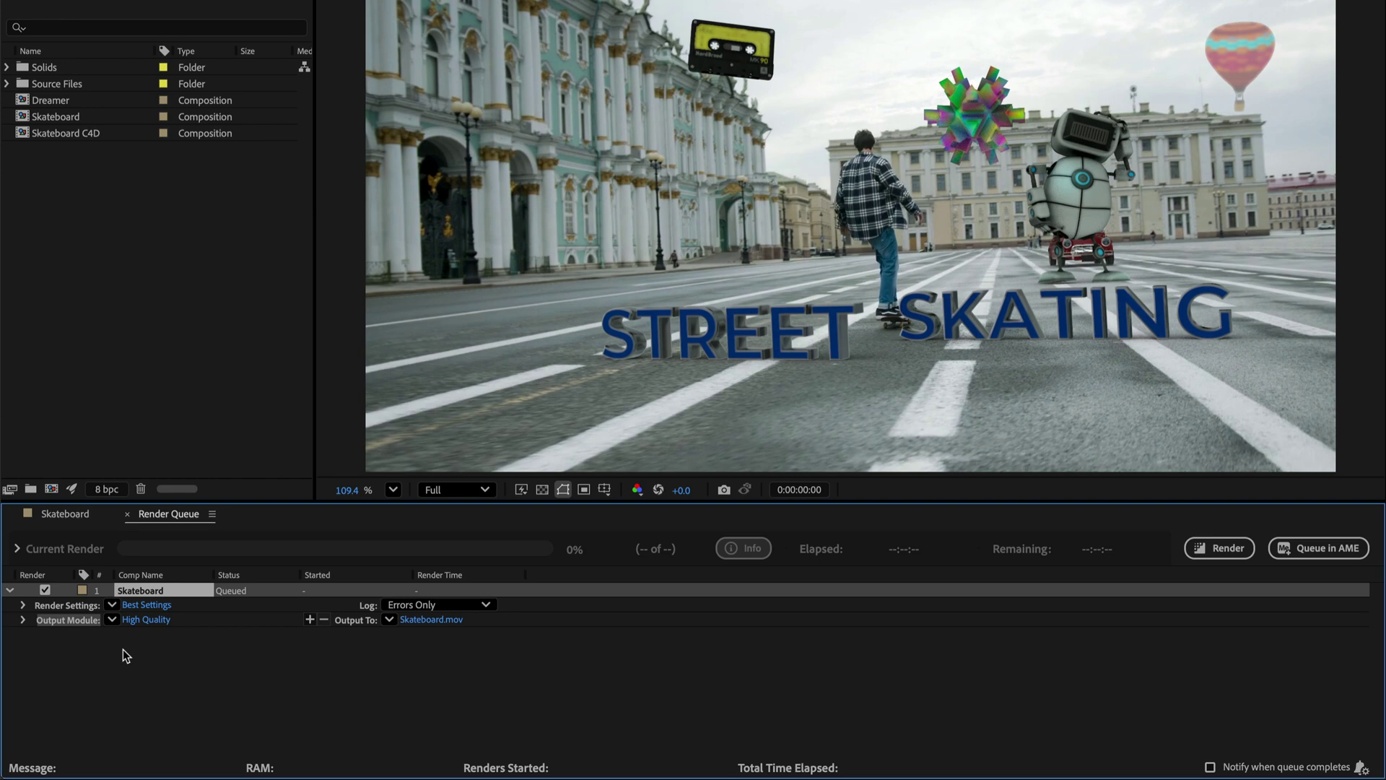
# Step: Set Output To to Render Next To Project File, writing Skateboard.mov beside the project
pyautogui.click(127, 655)
pyautogui.click(389, 619)
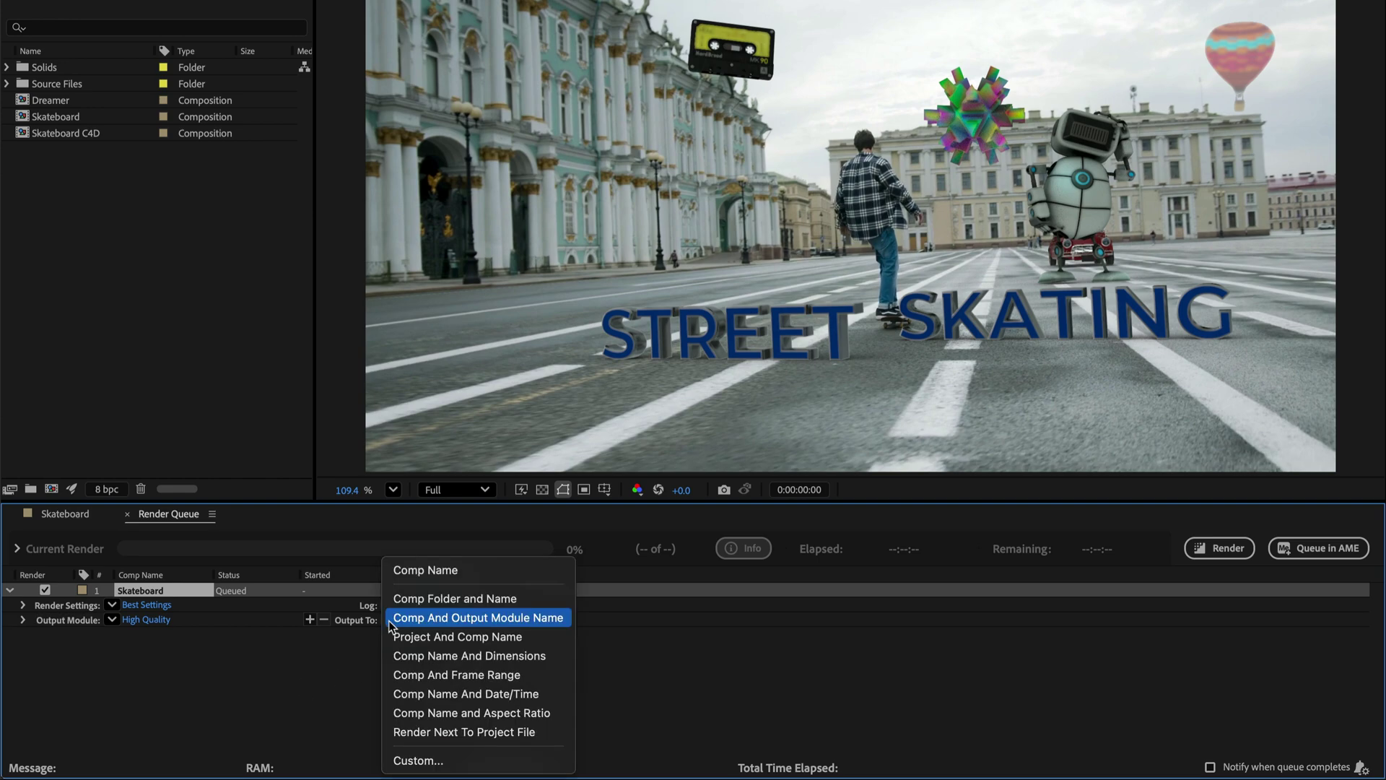
pyautogui.click(418, 735)
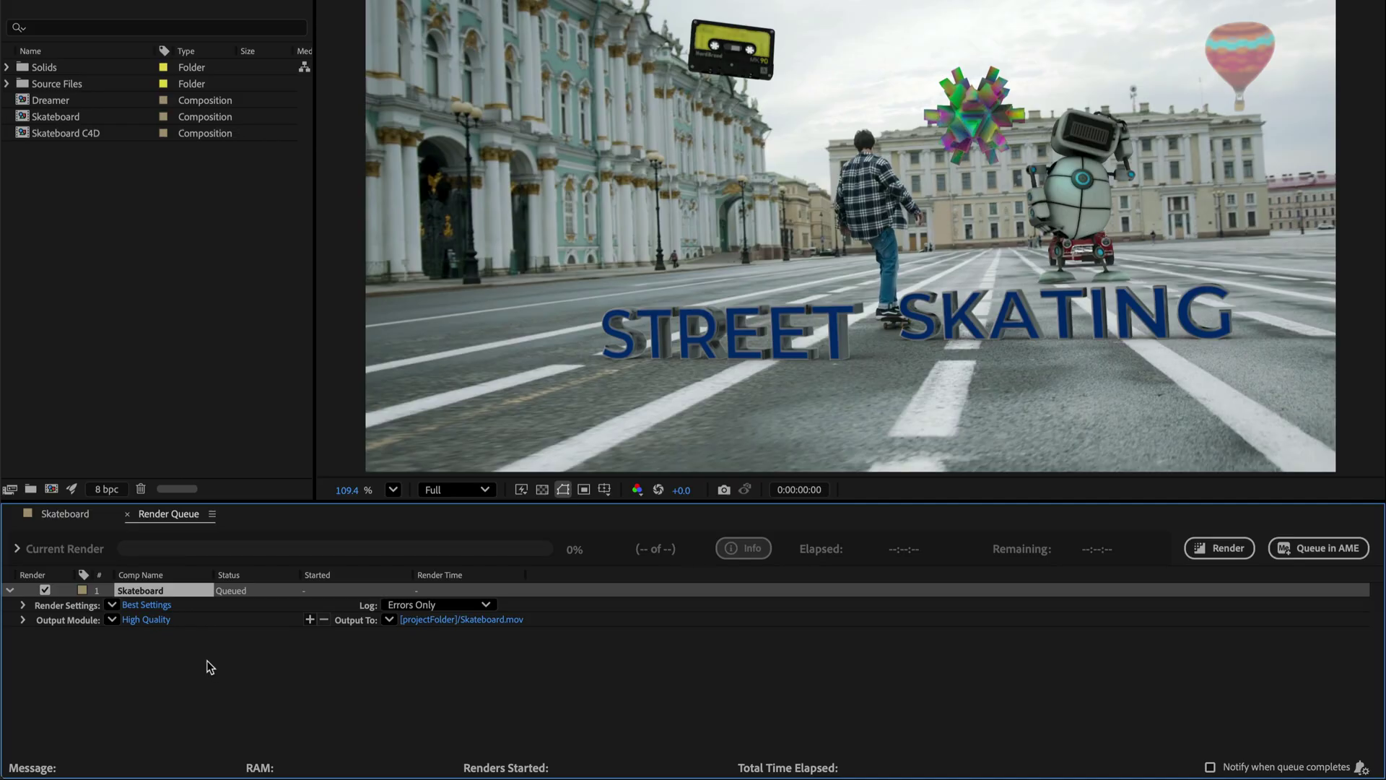
# Step: Add two output modules and set the newest to H.264 - Match Render Settings - 40 Mbps
pyautogui.click(310, 620)
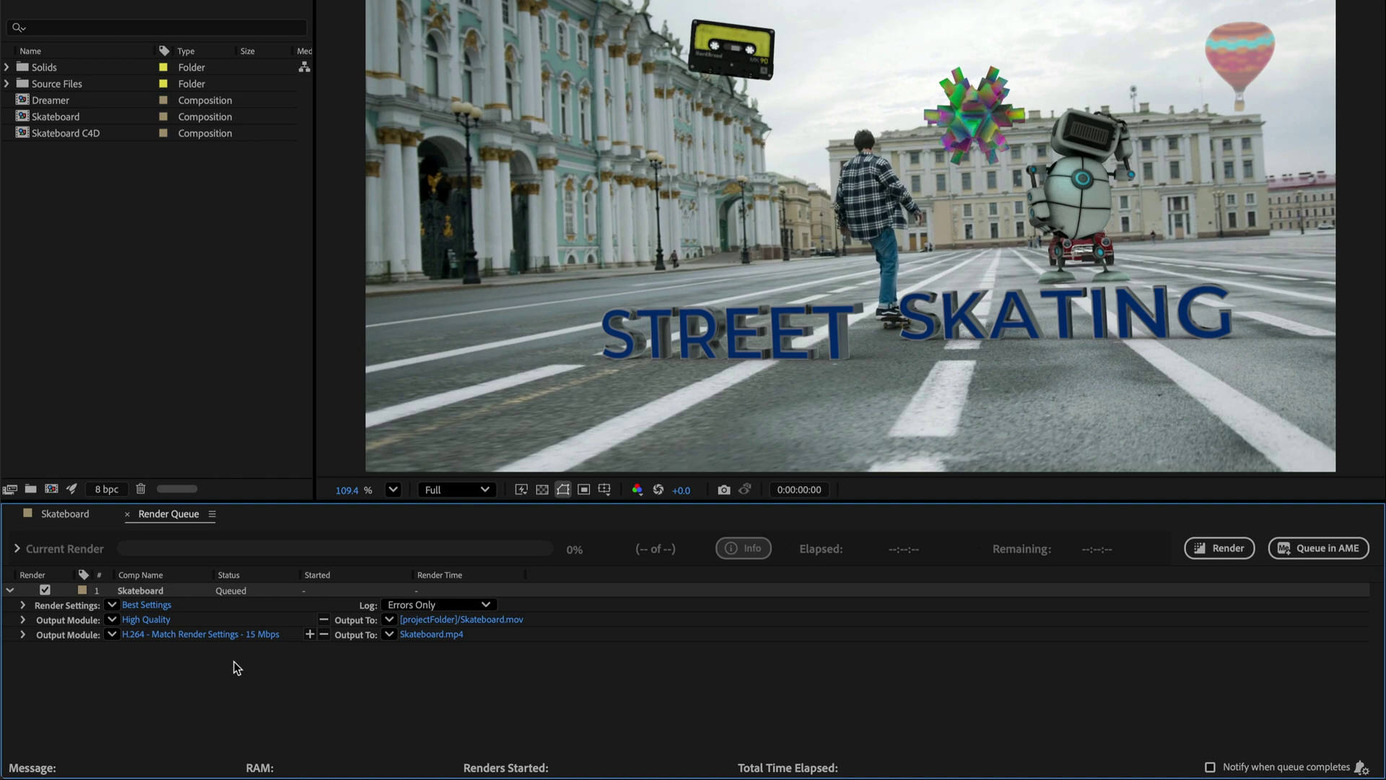
pyautogui.click(310, 633)
pyautogui.click(112, 649)
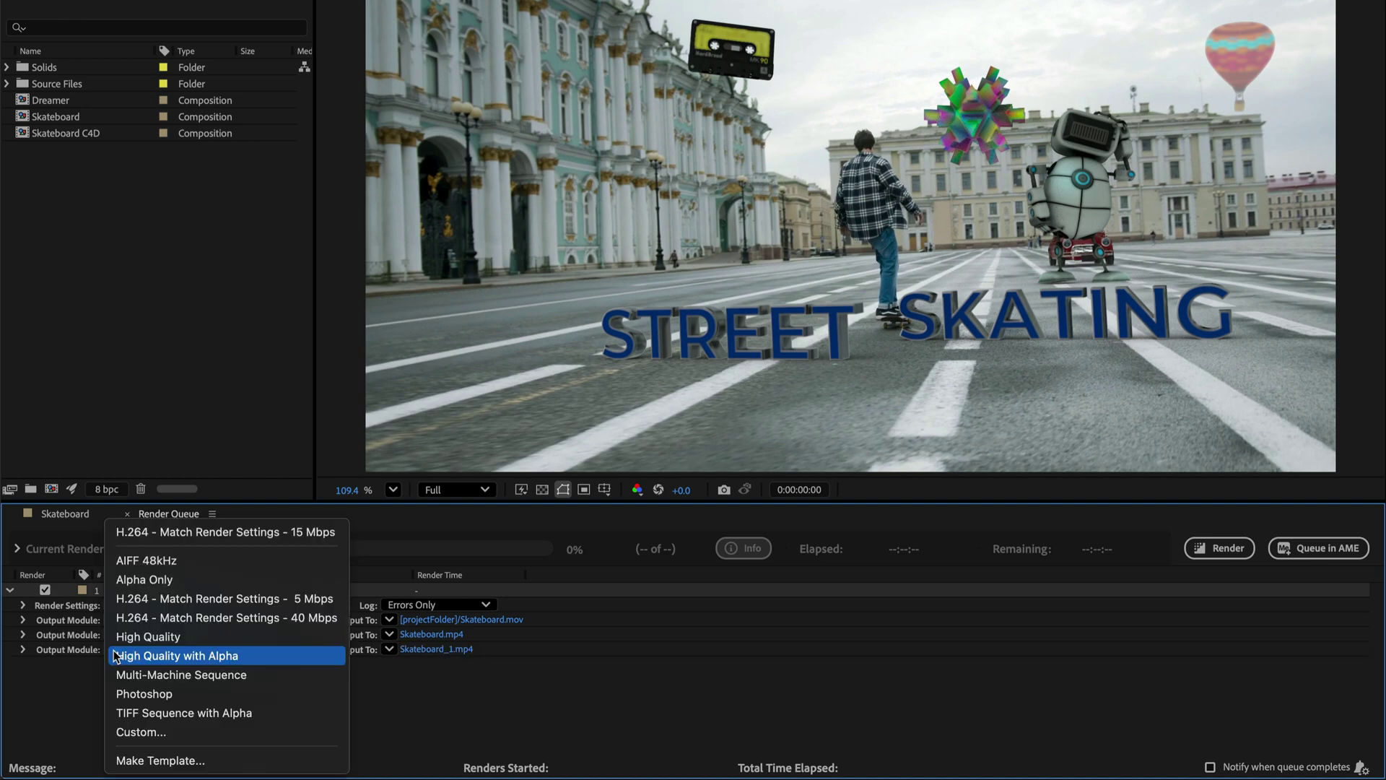
pyautogui.click(137, 618)
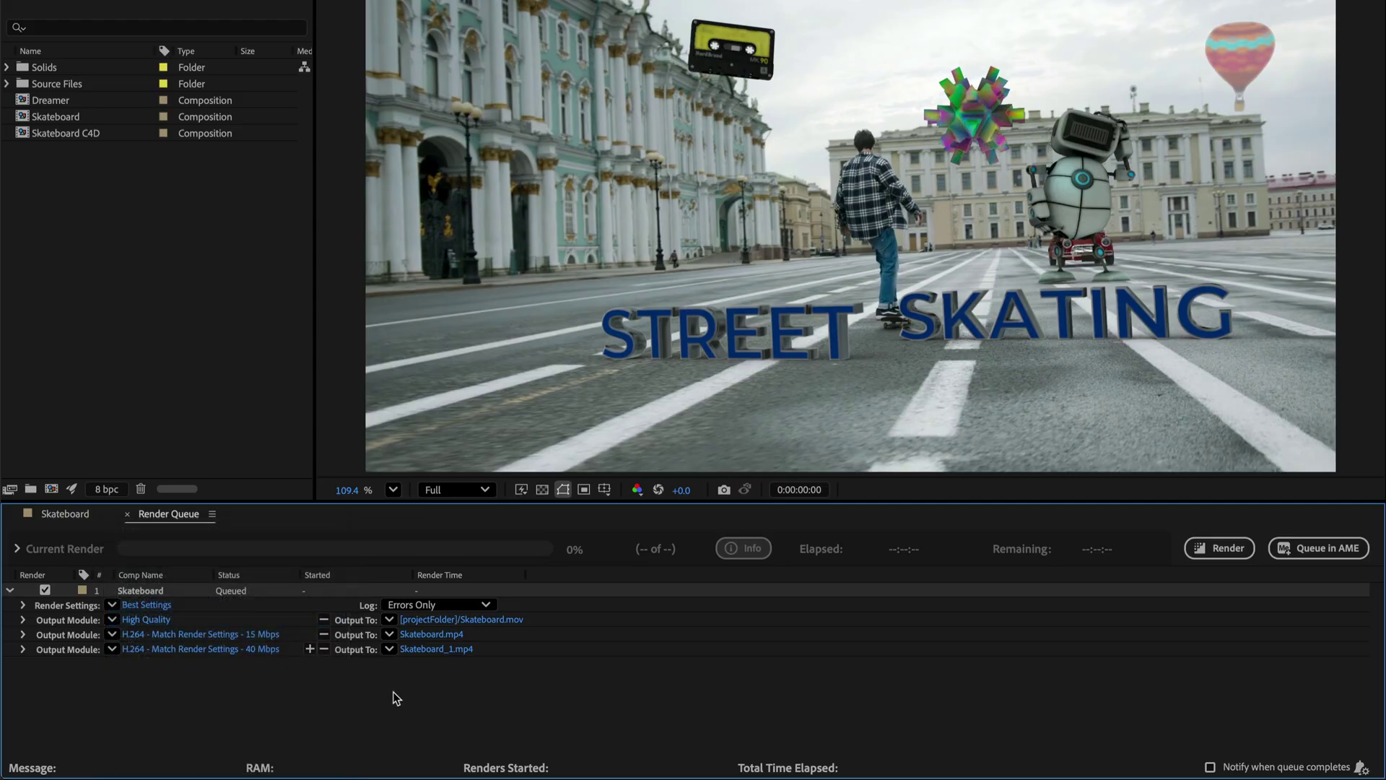
# Step: Render the three Skateboard outputs and reveal the rendered Skateboard.mov in Finder
pyautogui.click(1236, 549)
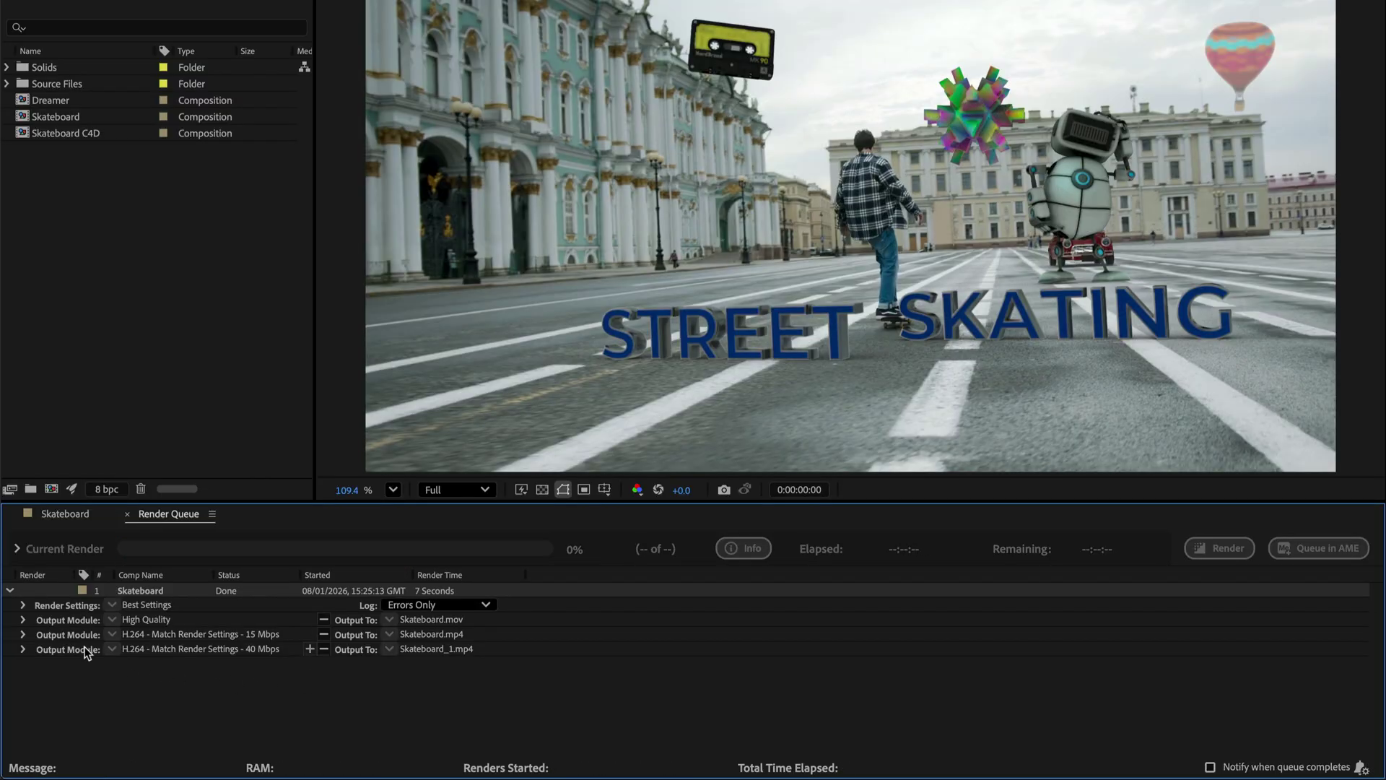
pyautogui.click(23, 619)
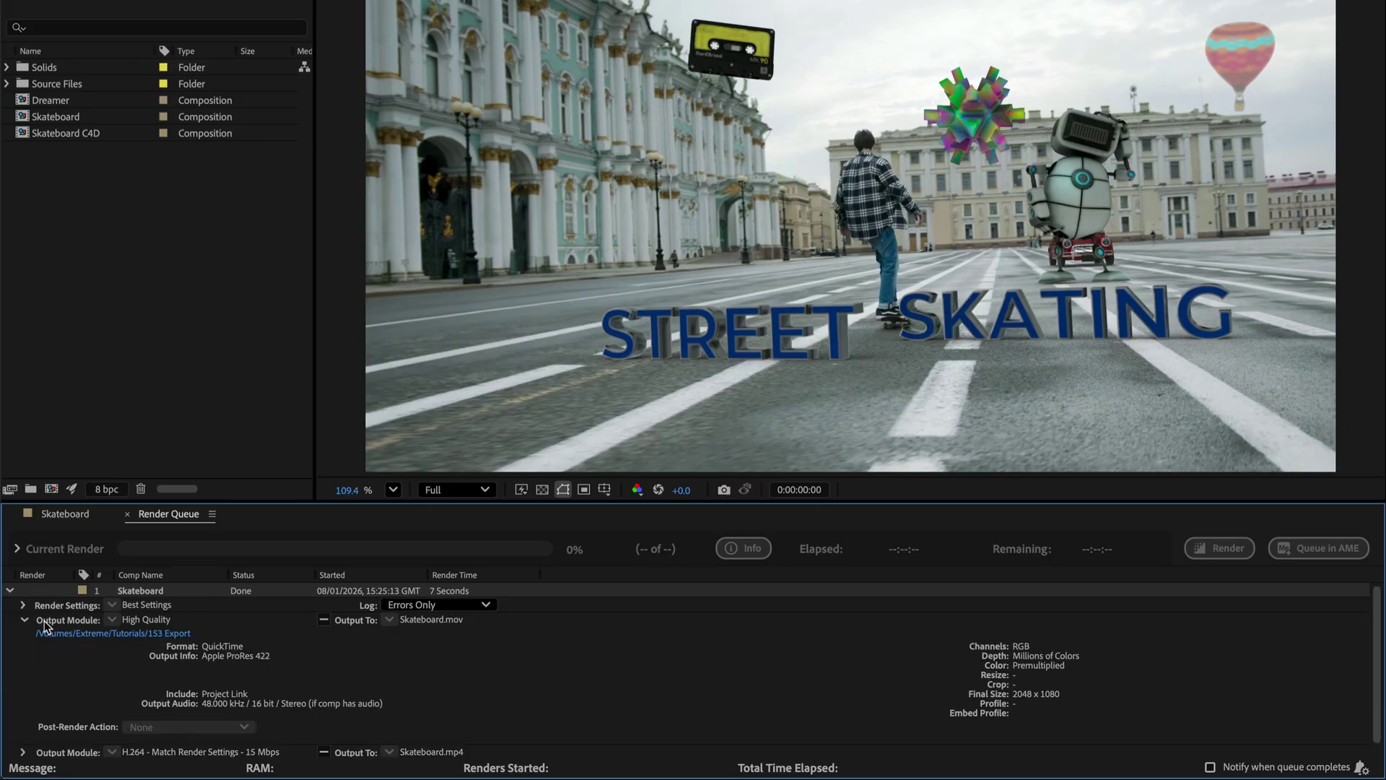
pyautogui.click(90, 636)
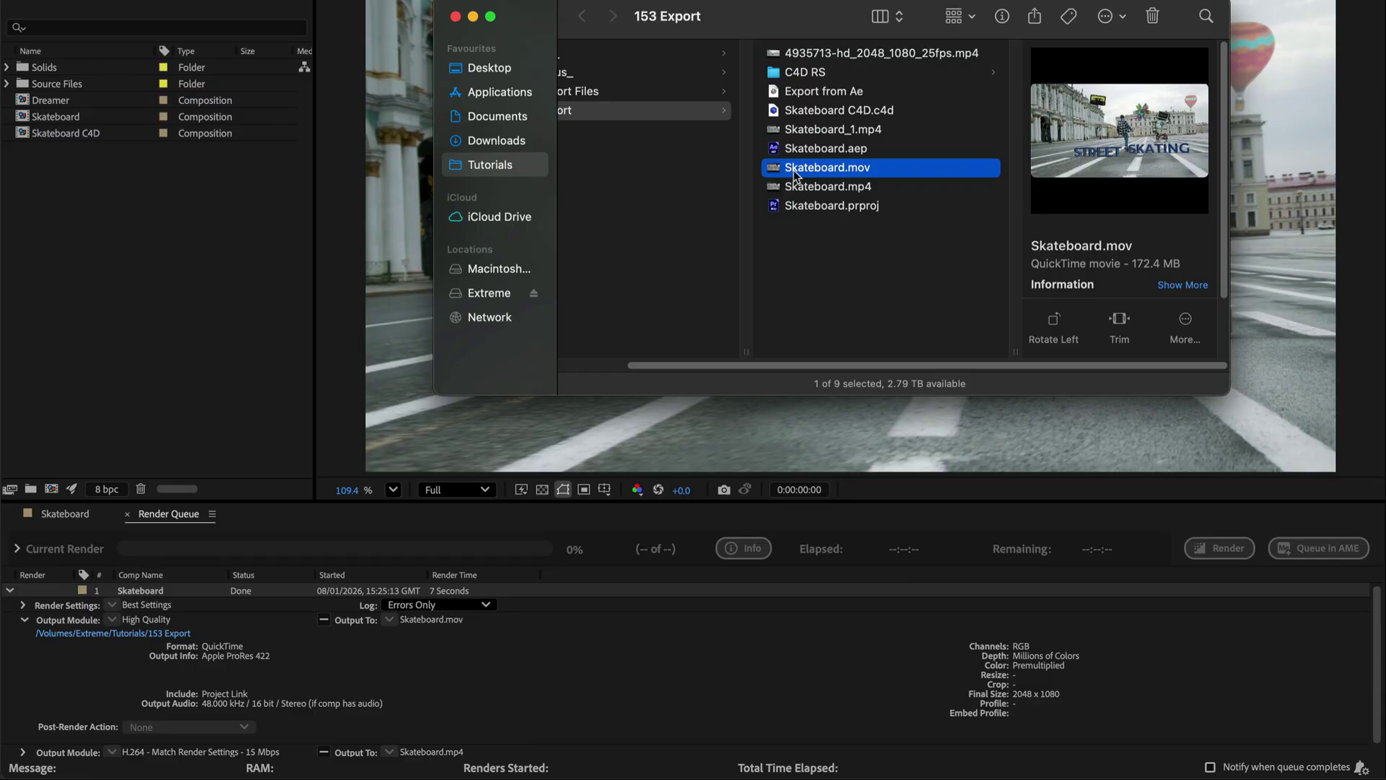
pyautogui.click(27, 625)
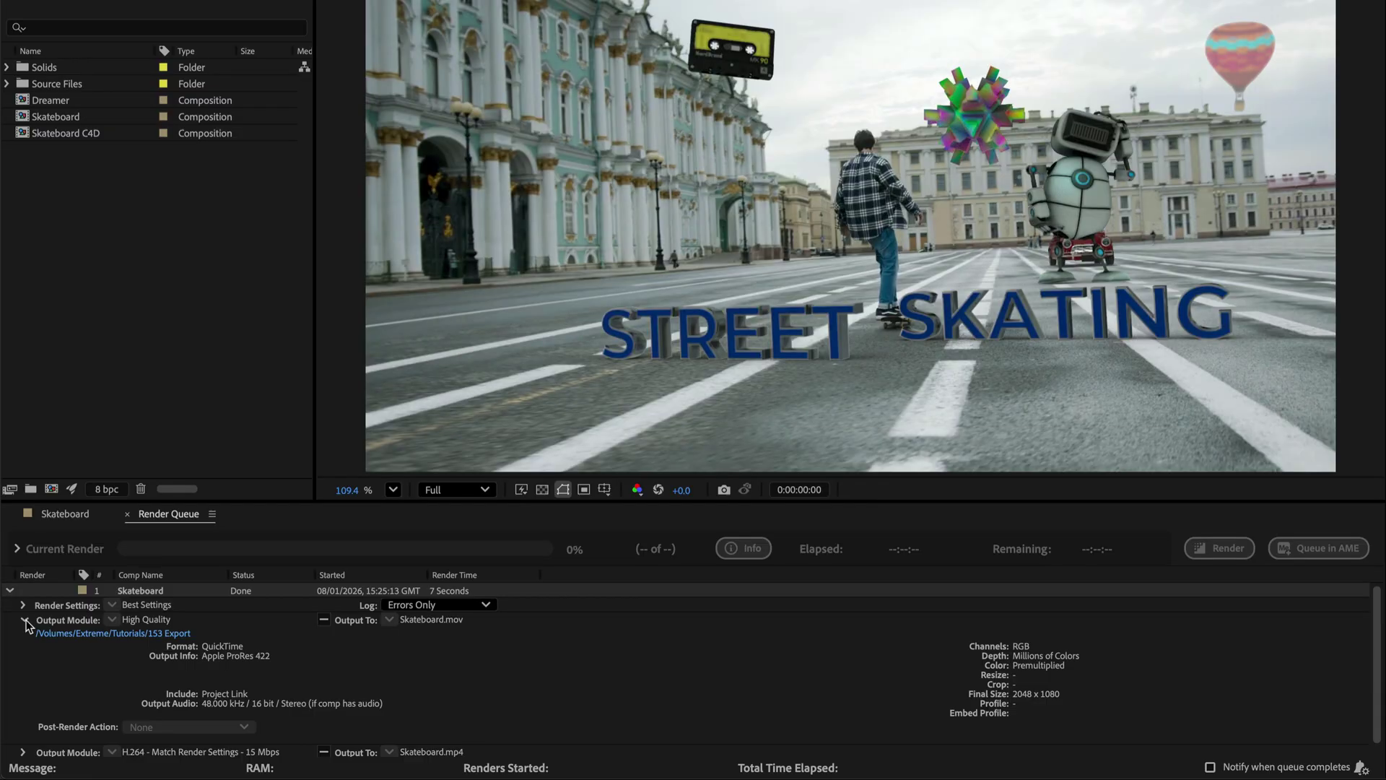
# Step: Collapse the output modules and drag Skateboard_1.mp4 into the Project panel
pyautogui.click(25, 620)
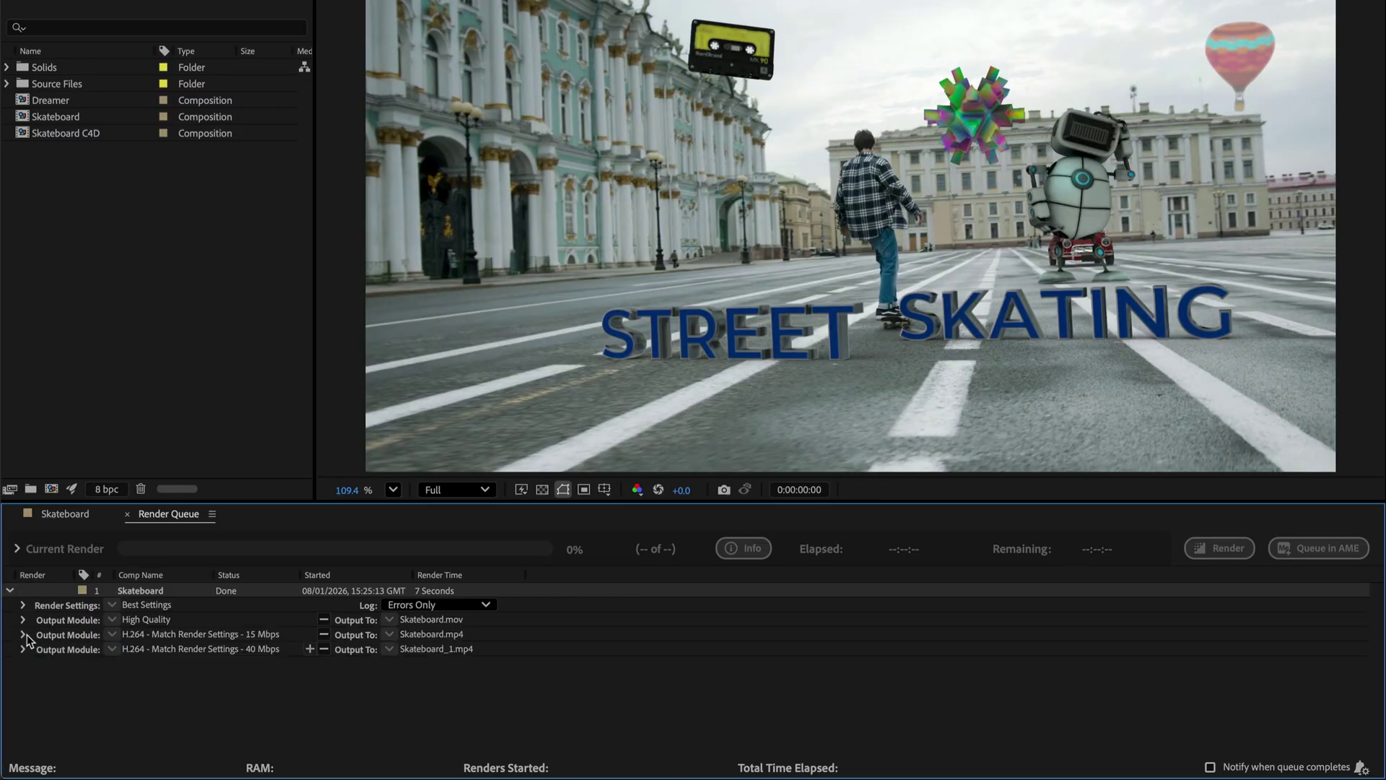
pyautogui.click(22, 635)
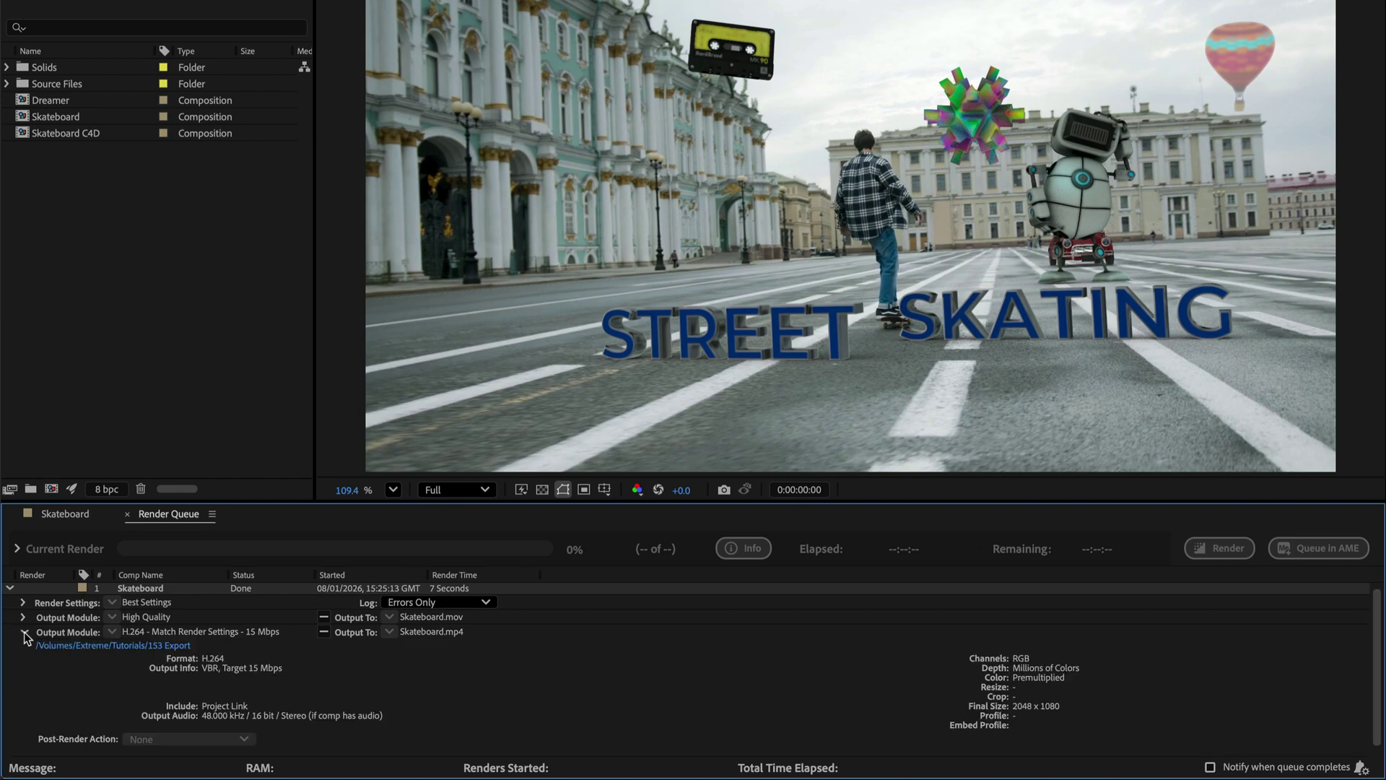
pyautogui.click(23, 636)
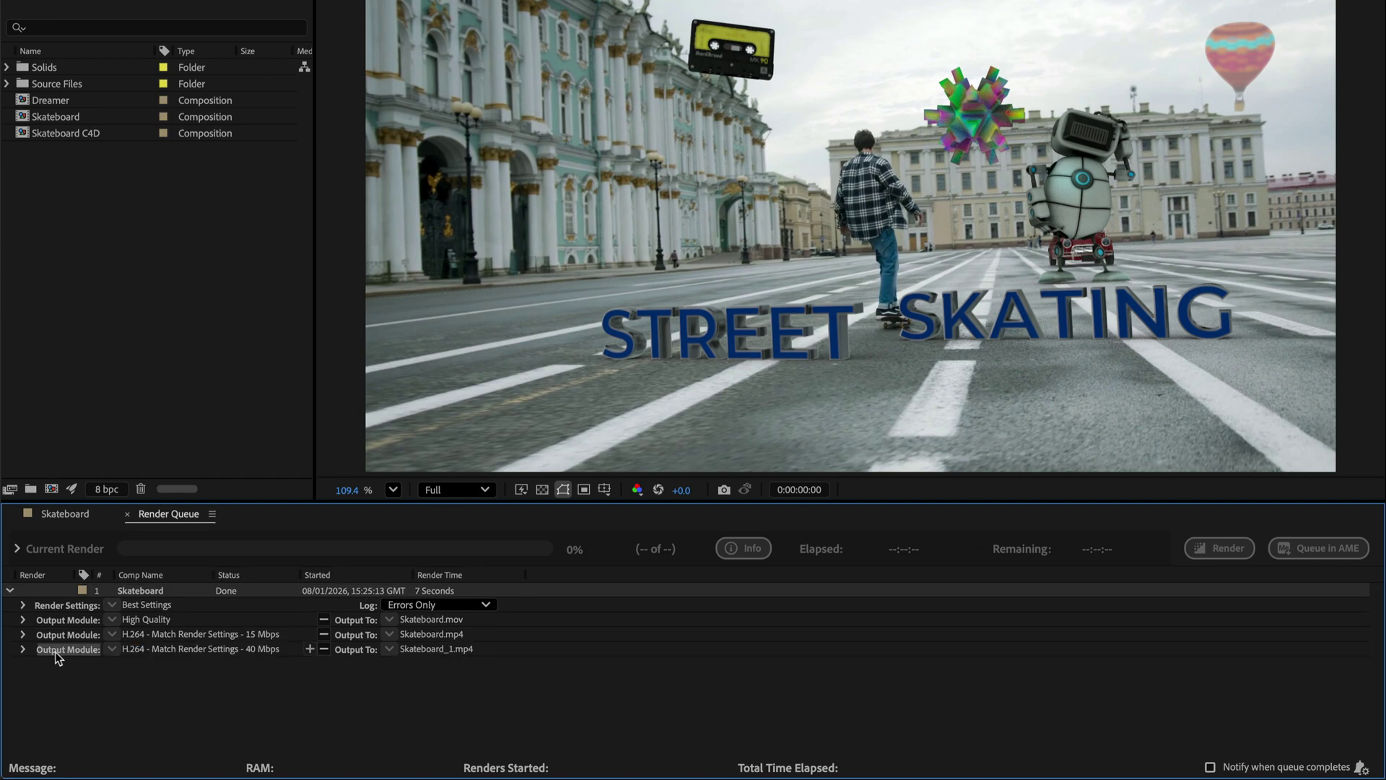
pyautogui.moveTo(58, 648); pyautogui.dragTo(154, 281)
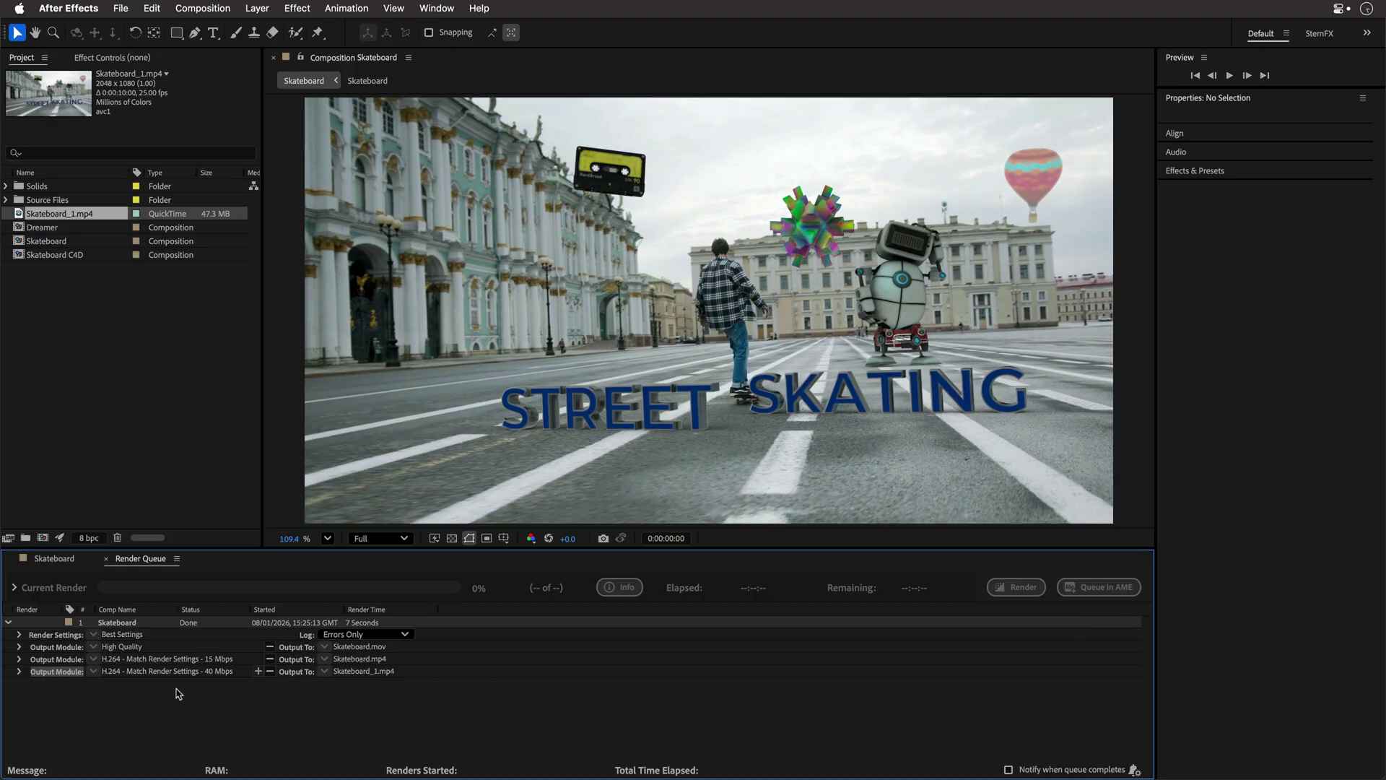
# Step: Drag the Skateboard comp from the Project panel into Media Encoder's queue
pyautogui.click(116, 623)
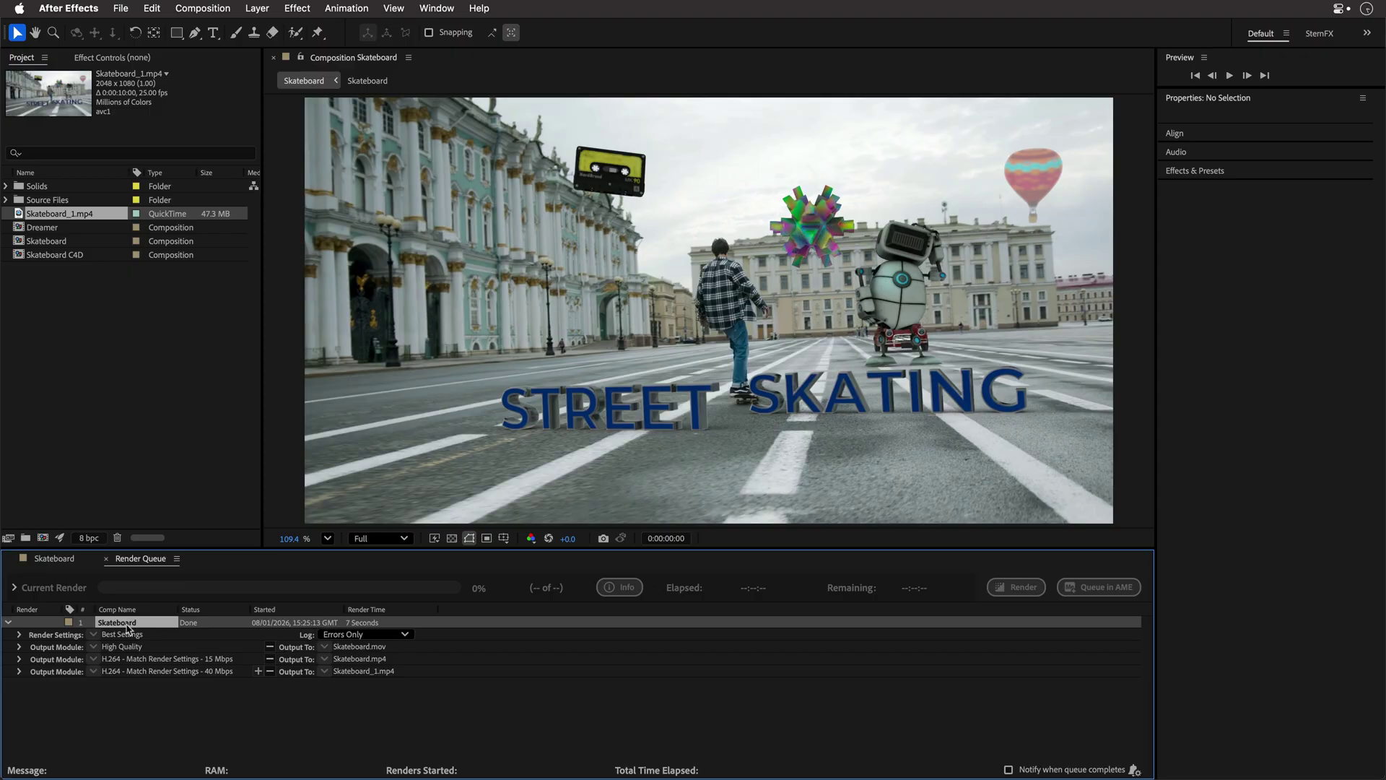
pyautogui.click(204, 6)
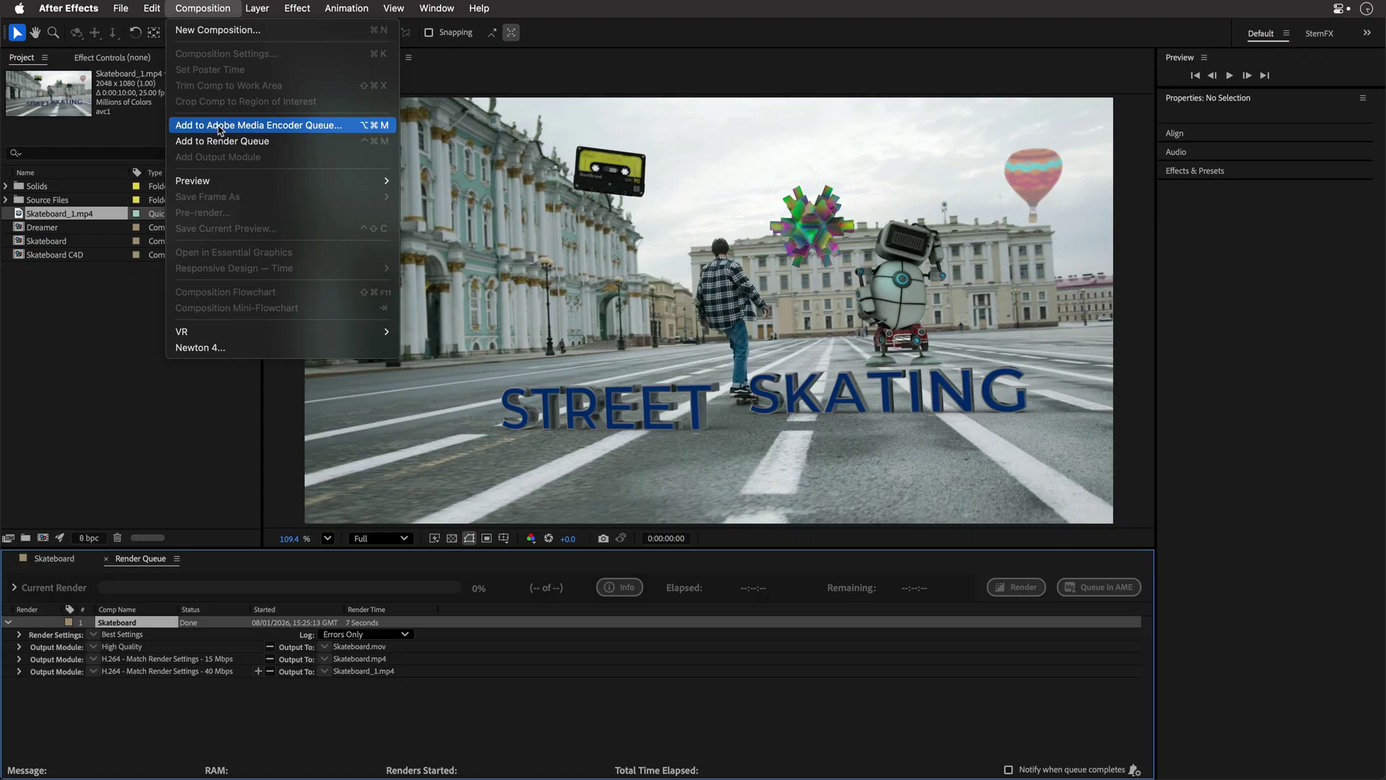
pyautogui.click(217, 8)
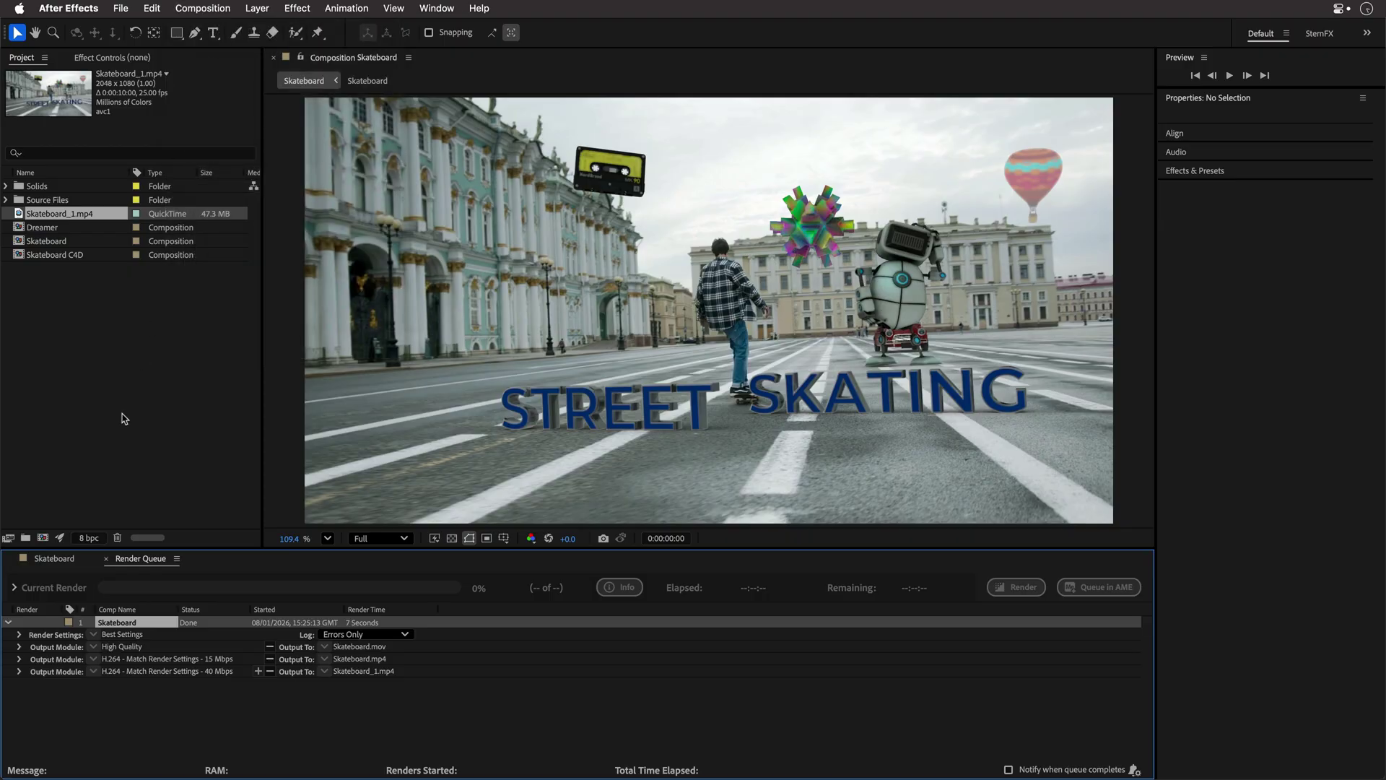
pyautogui.click(40, 241)
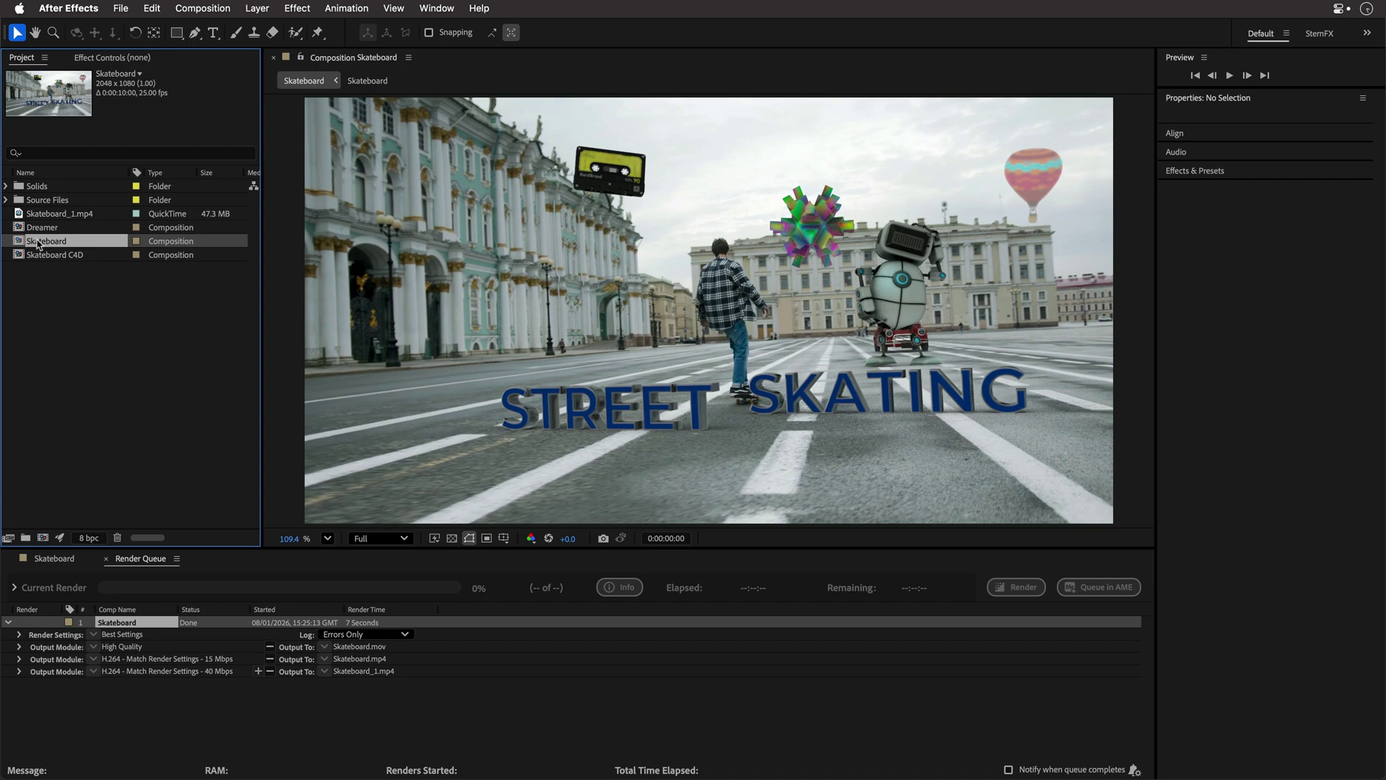
pyautogui.moveTo(38, 243); pyautogui.dragTo(715, 218)
pyautogui.press('super+Tab')
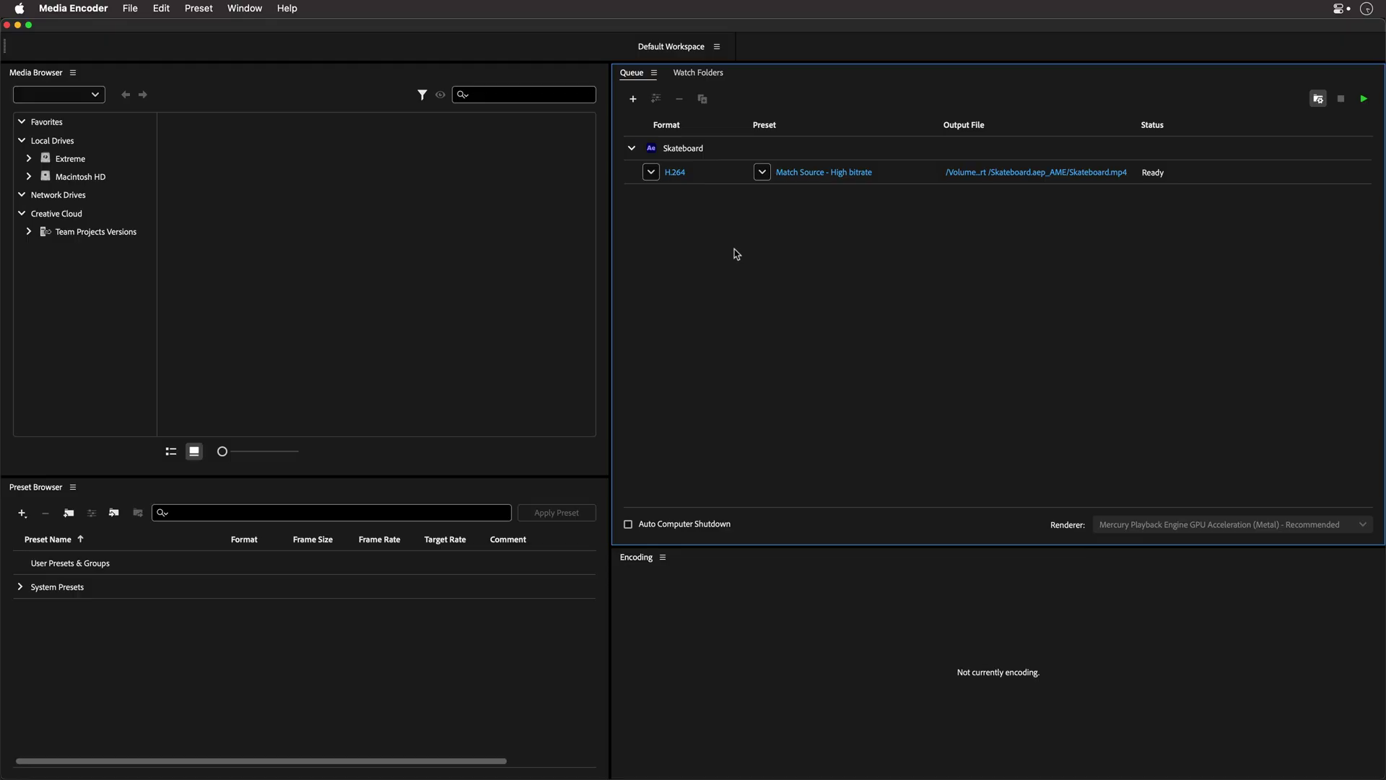
# Step: Queue Skateboard in Media Encoder, keeping the default output path and H.264 Match Source – High bitrate
pyautogui.click(989, 173)
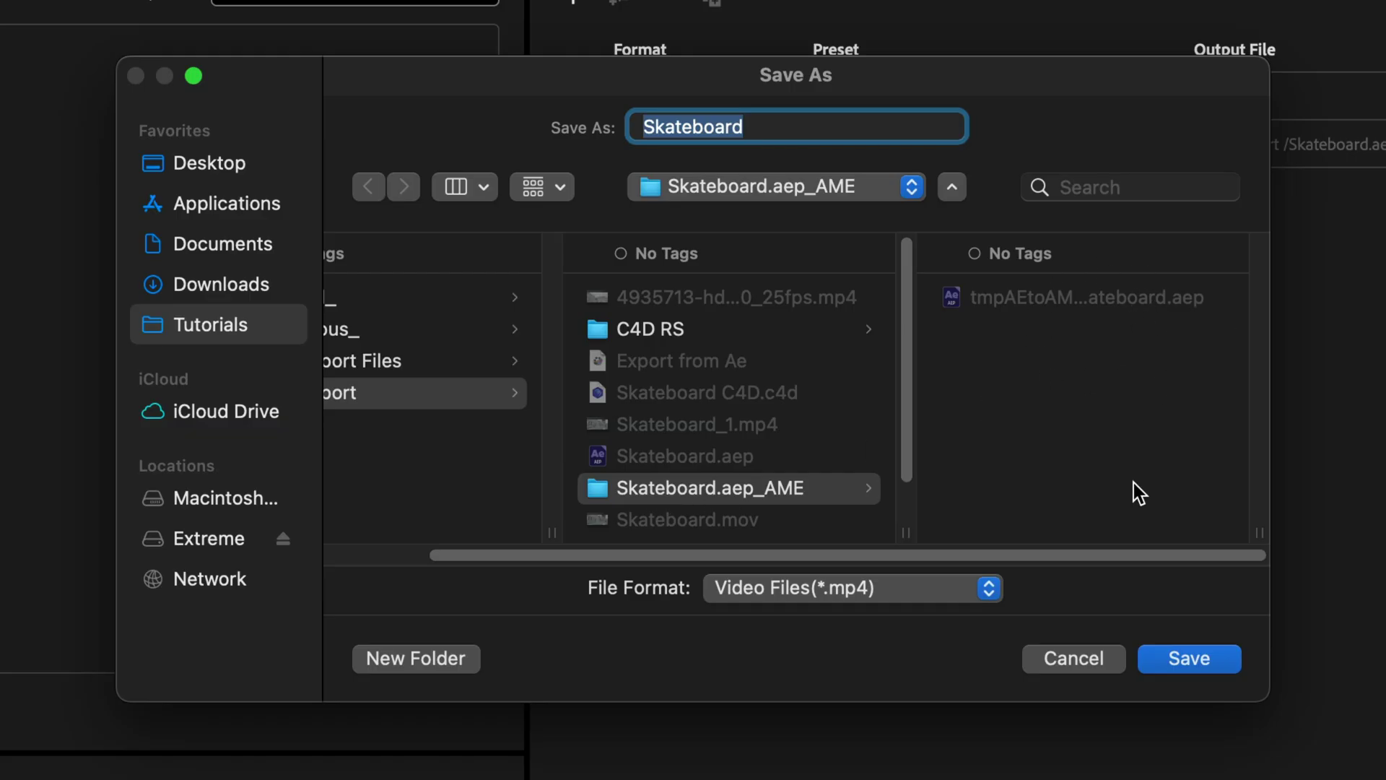
pyautogui.click(1078, 659)
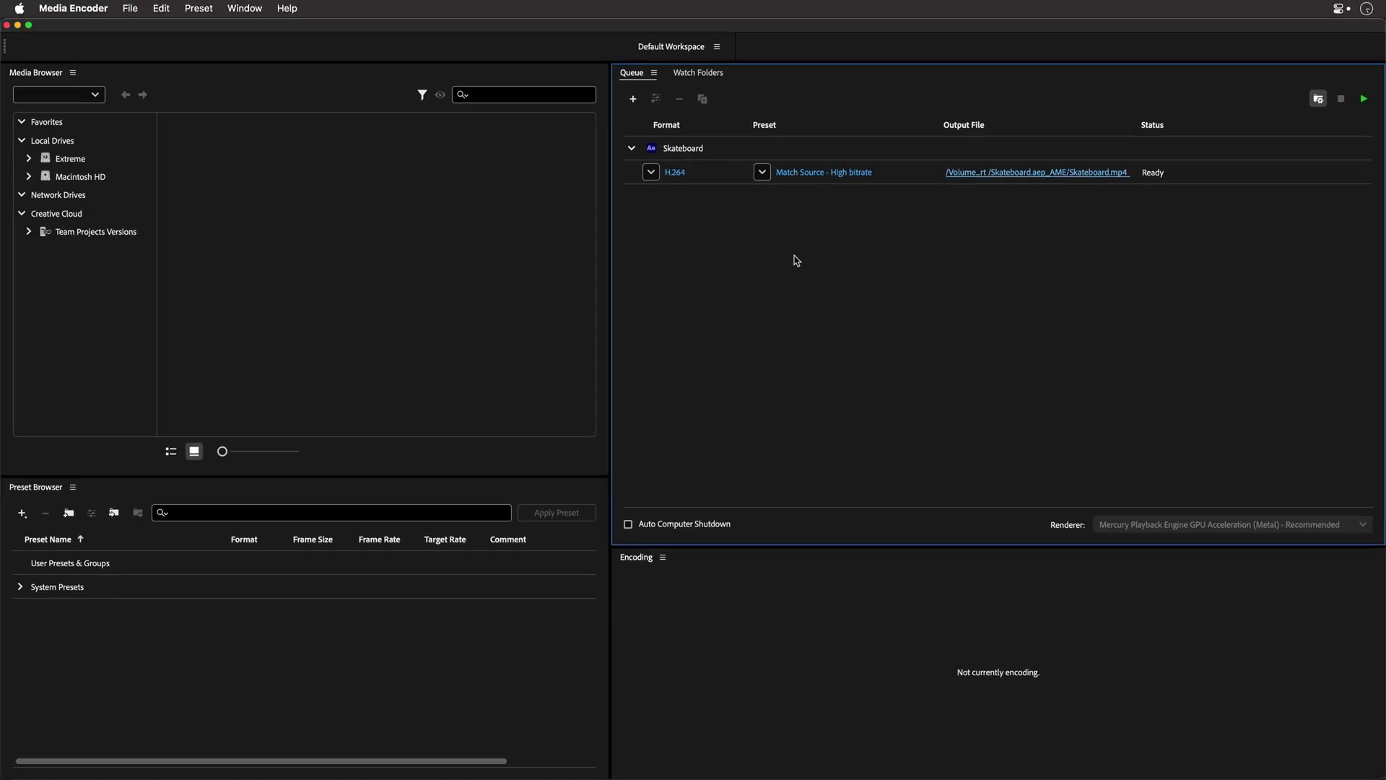
pyautogui.click(650, 171)
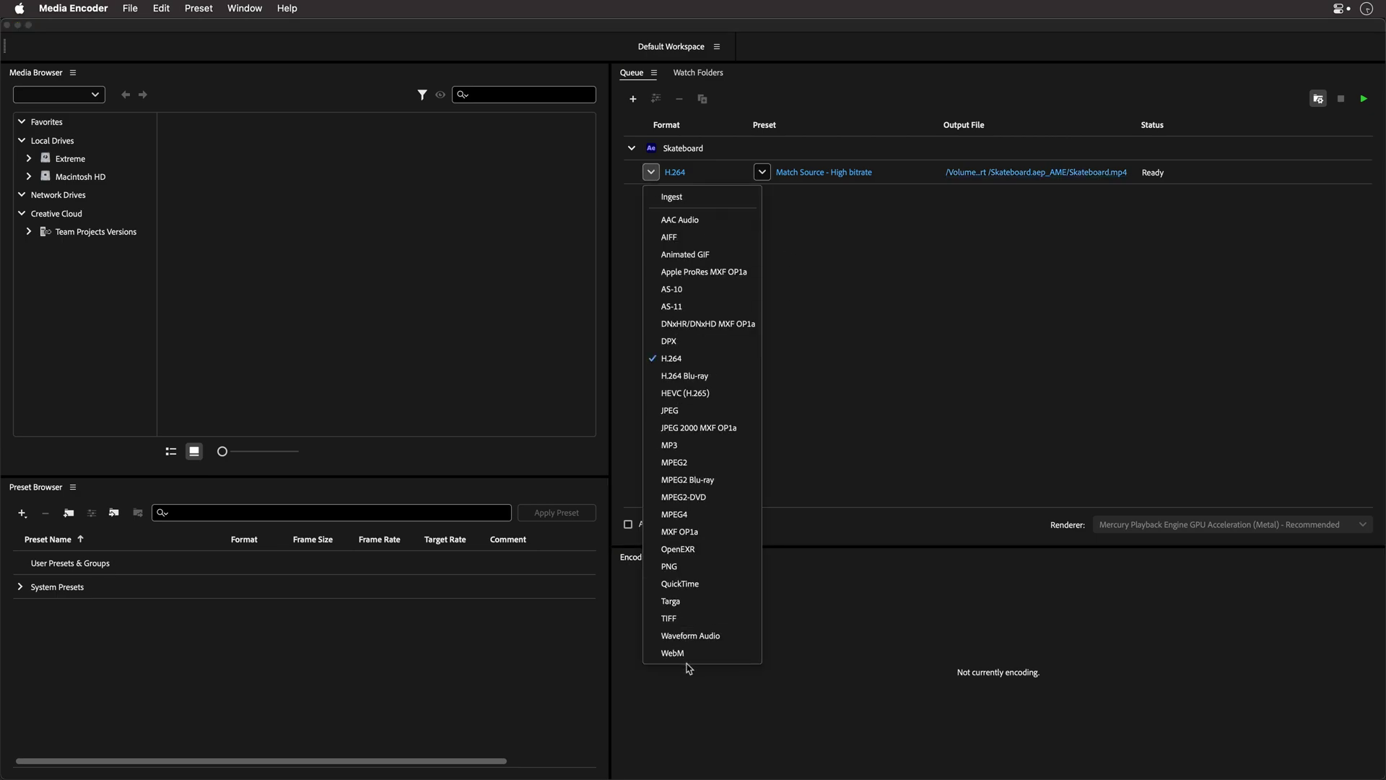
pyautogui.click(882, 299)
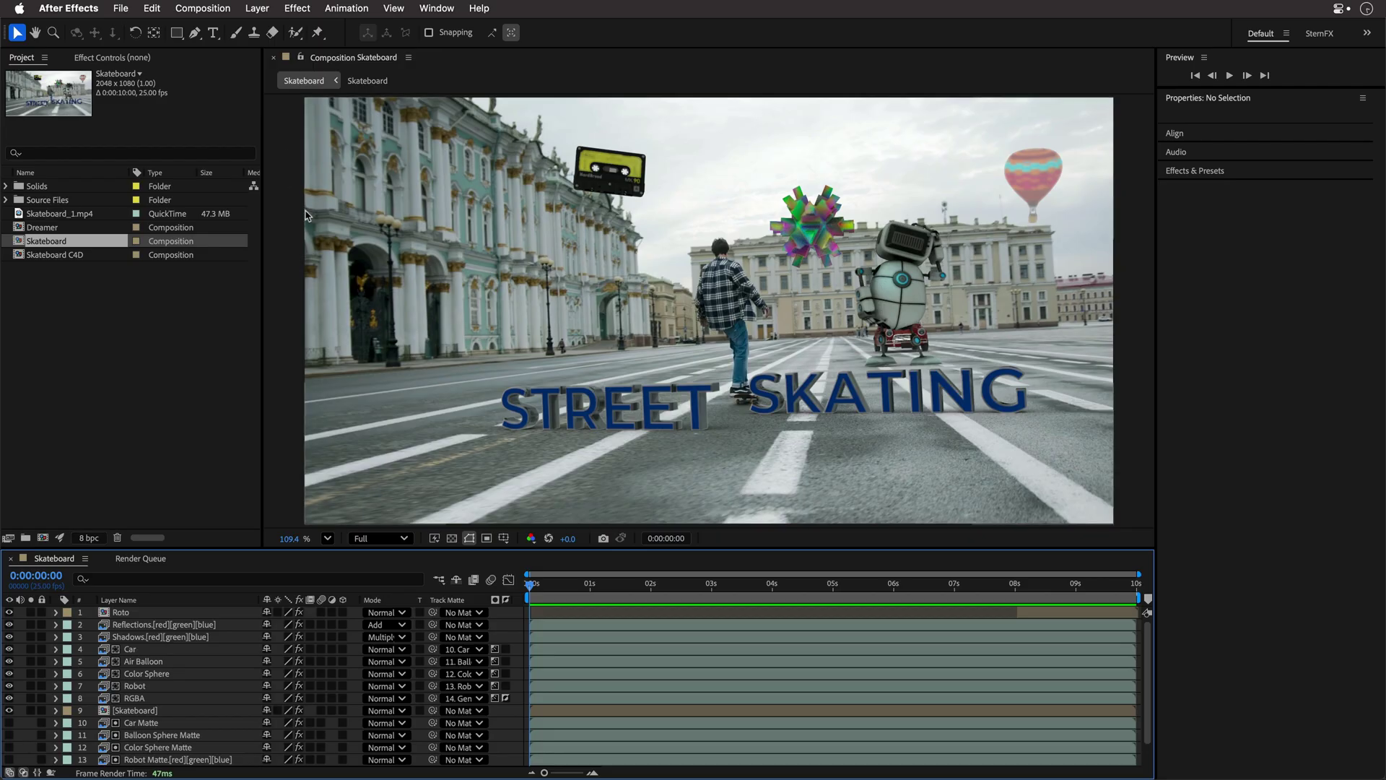
# Step: Queue the current Skateboard frame with Composition > Save Frame As > File, keeping Full resolution
pyautogui.click(205, 6)
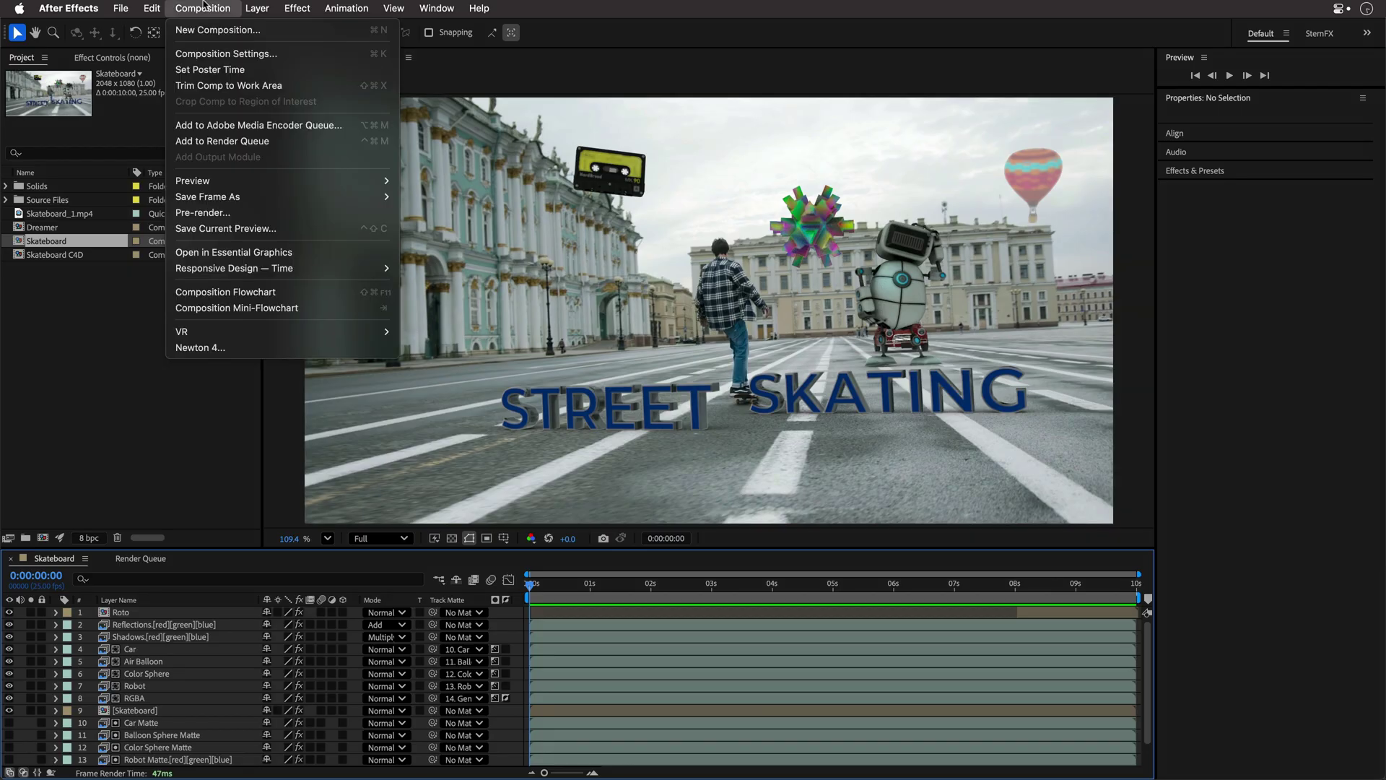
pyautogui.moveTo(224, 200)
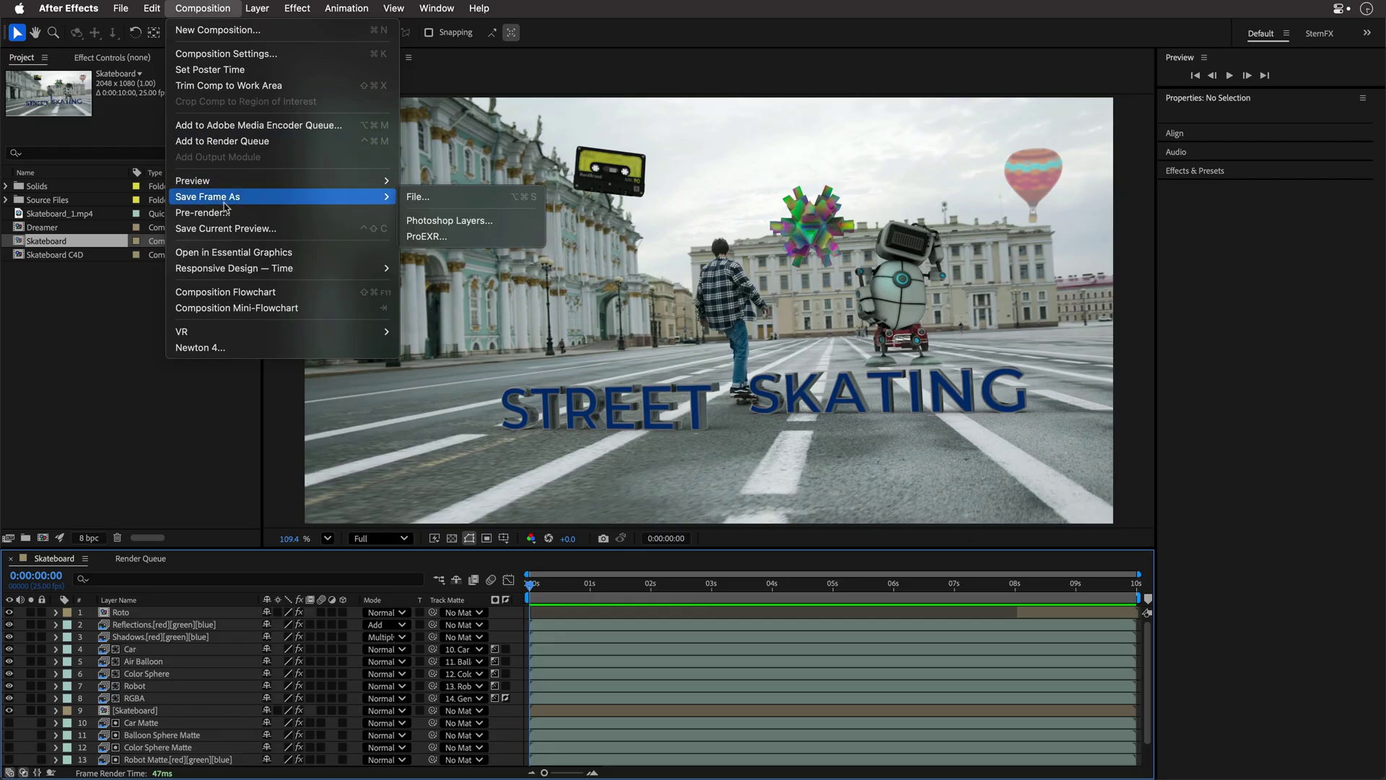
pyautogui.click(441, 200)
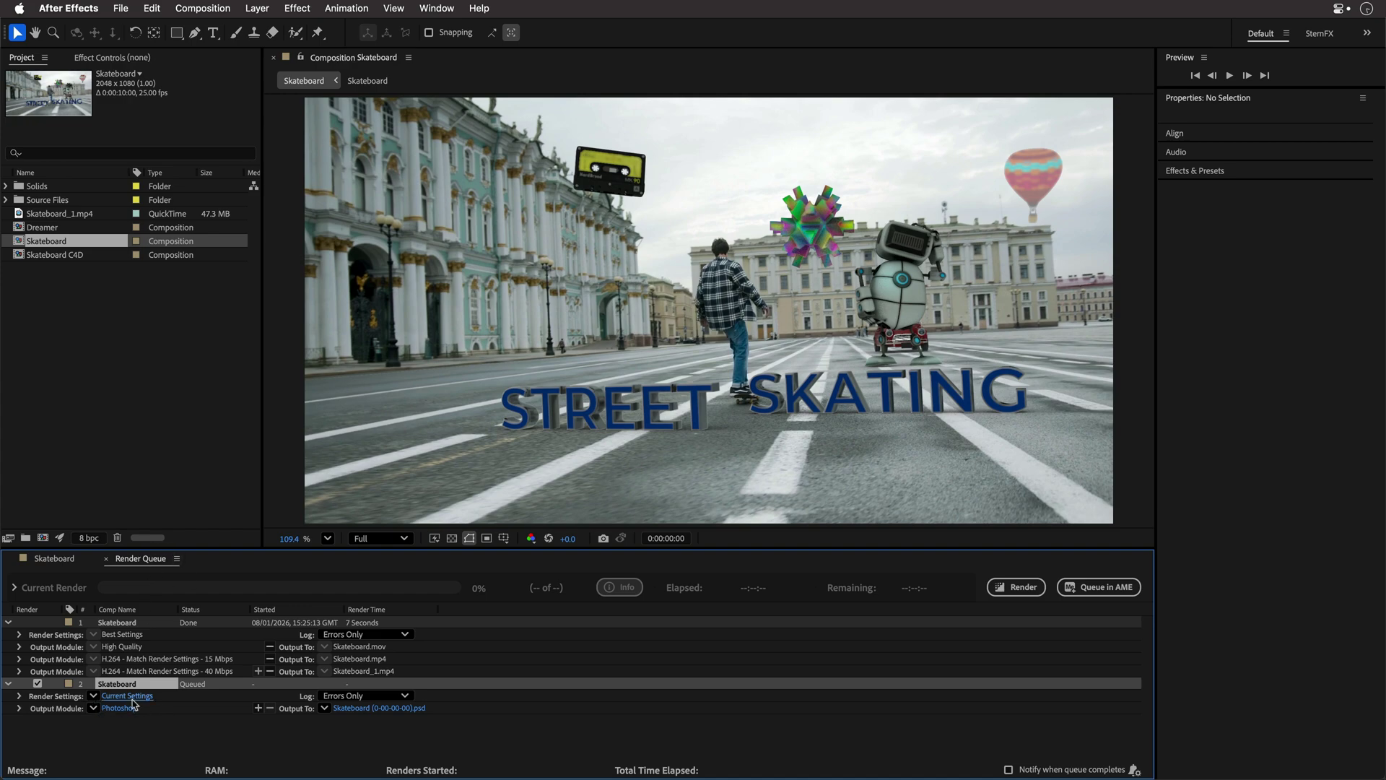
pyautogui.click(370, 541)
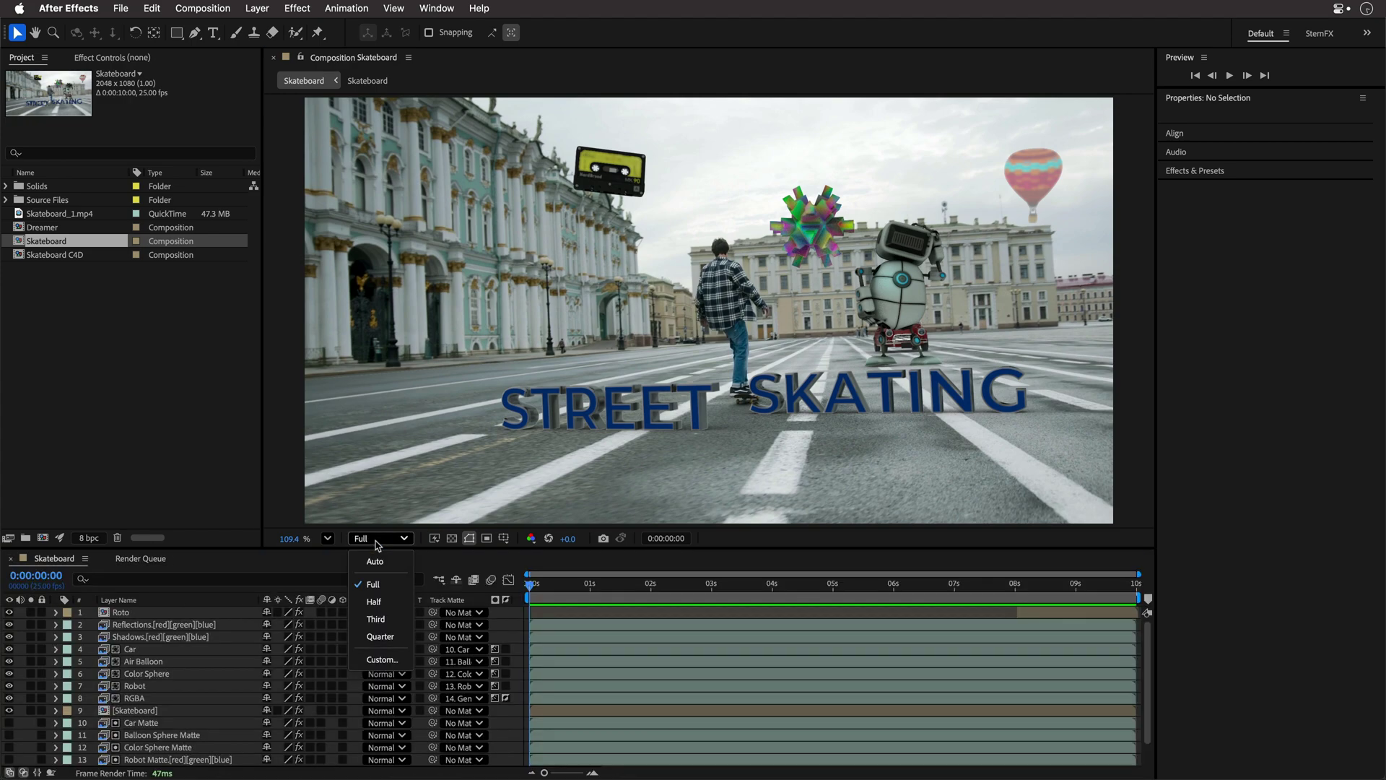
pyautogui.click(373, 585)
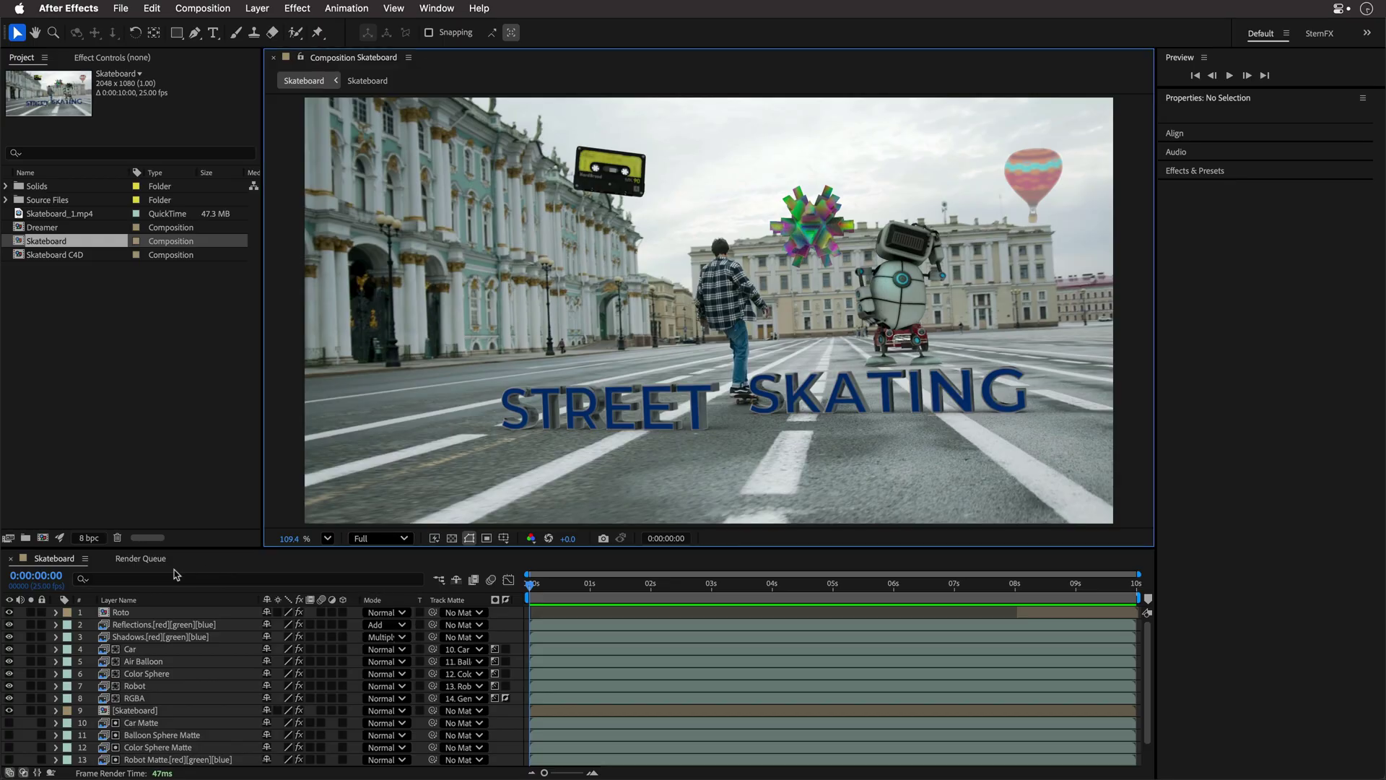
pyautogui.click(141, 561)
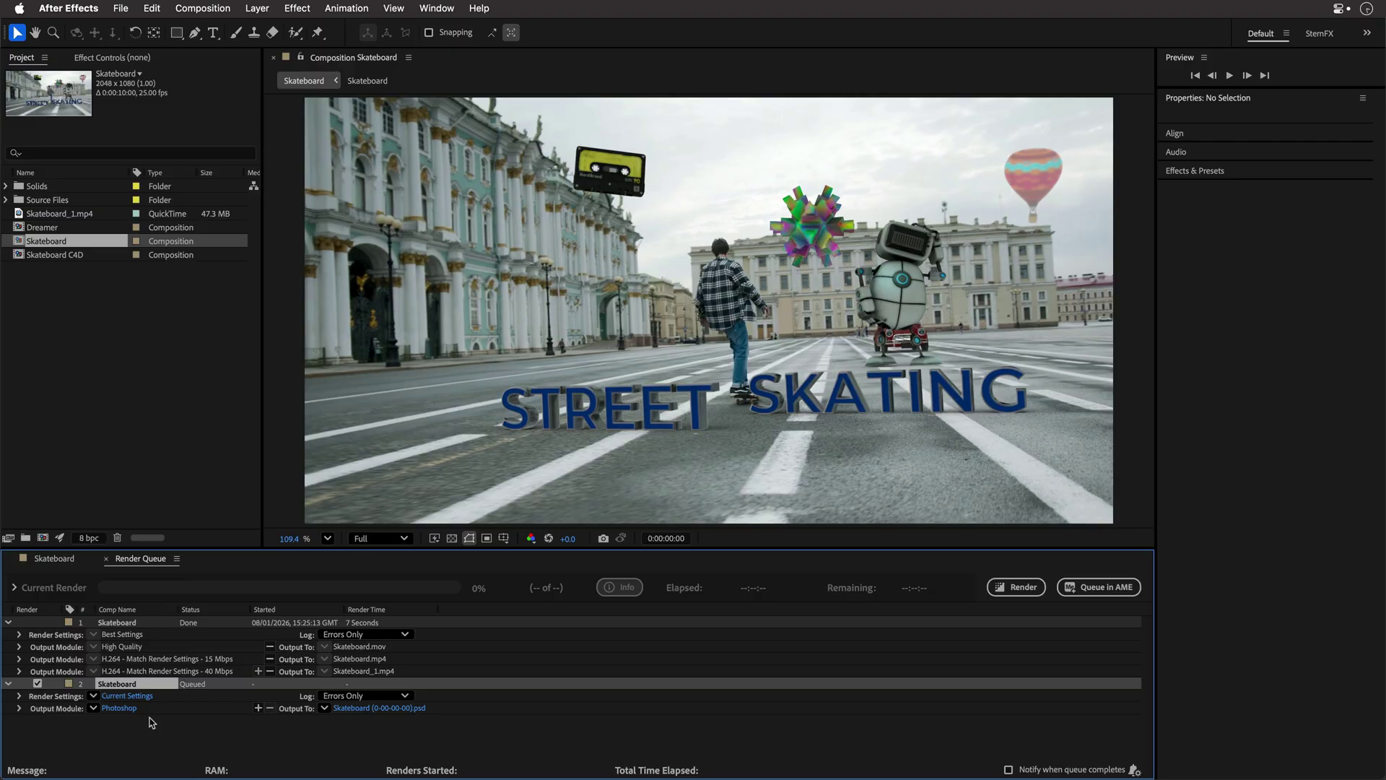
# Step: Send Skateboard (0-00-00-00).psd to the Desktop and render the queued frame
pyautogui.click(372, 709)
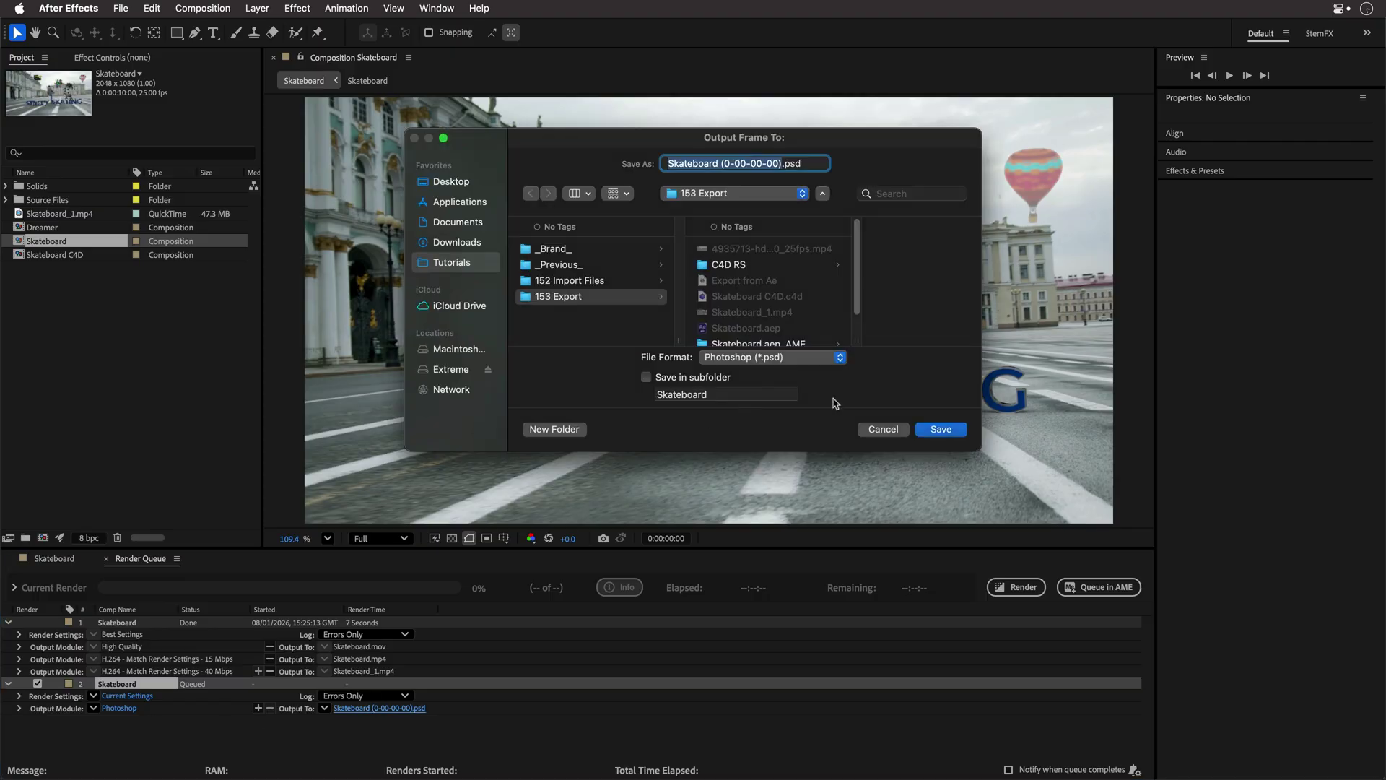
pyautogui.click(456, 184)
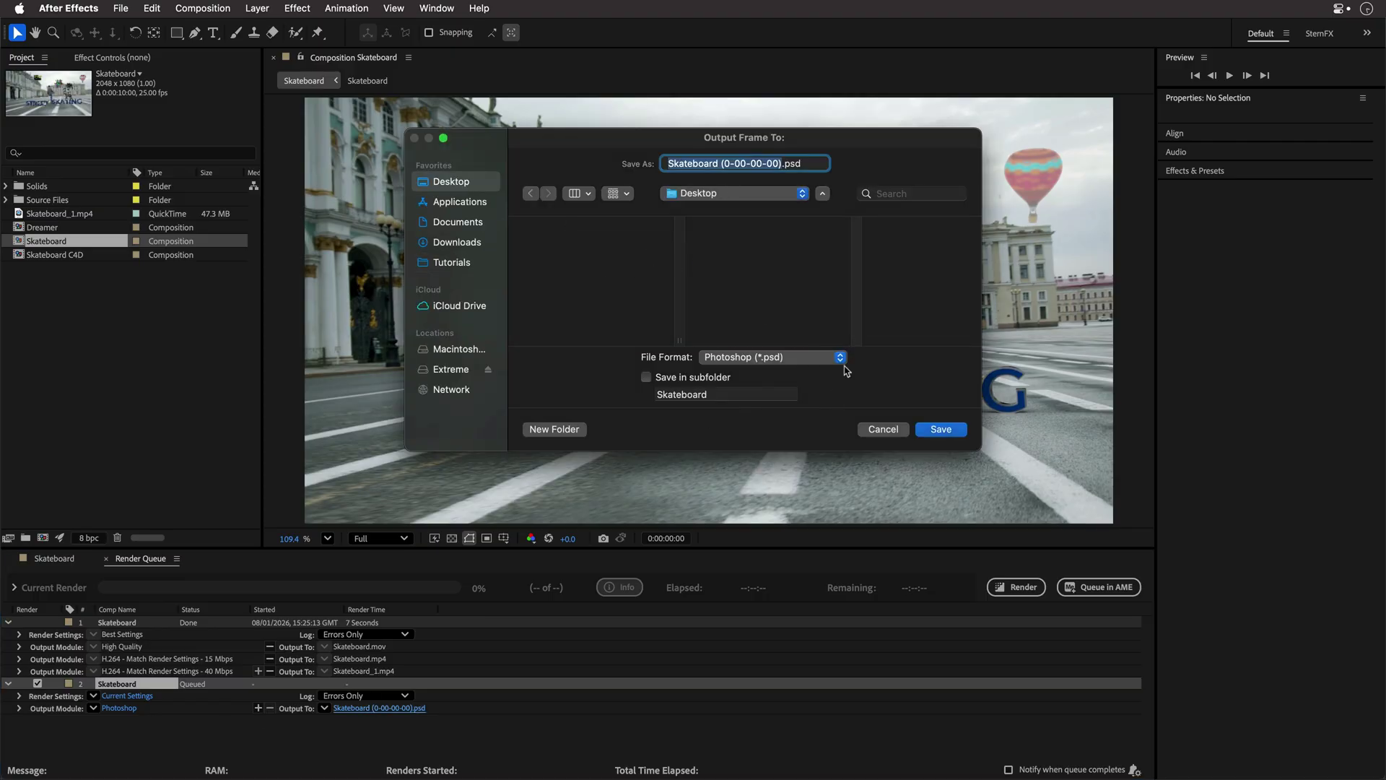
pyautogui.click(944, 429)
pyautogui.click(1009, 593)
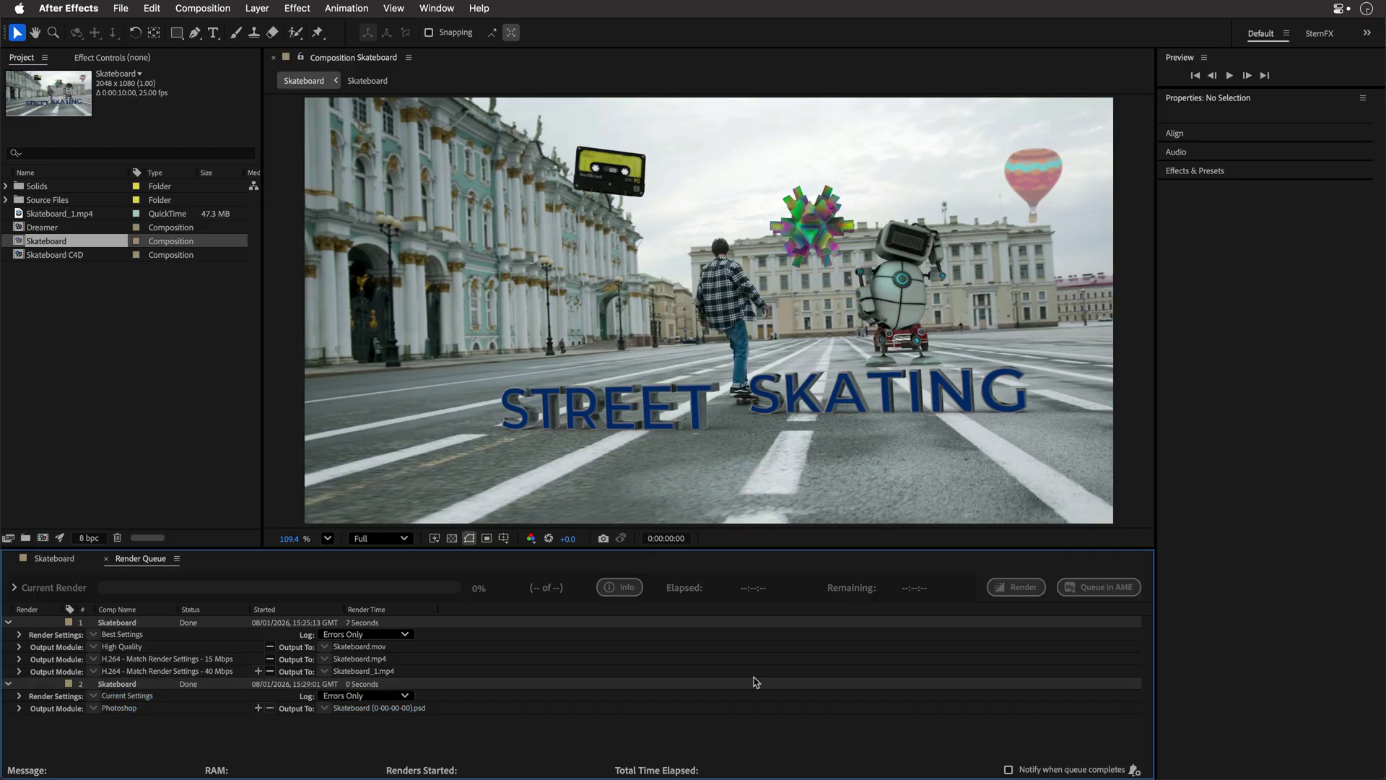
# Step: Save the Skateboard frame via Save Frame As > Photoshop Layers as Skateboard.psd on the Desktop, accepting the warning
pyautogui.click(50, 559)
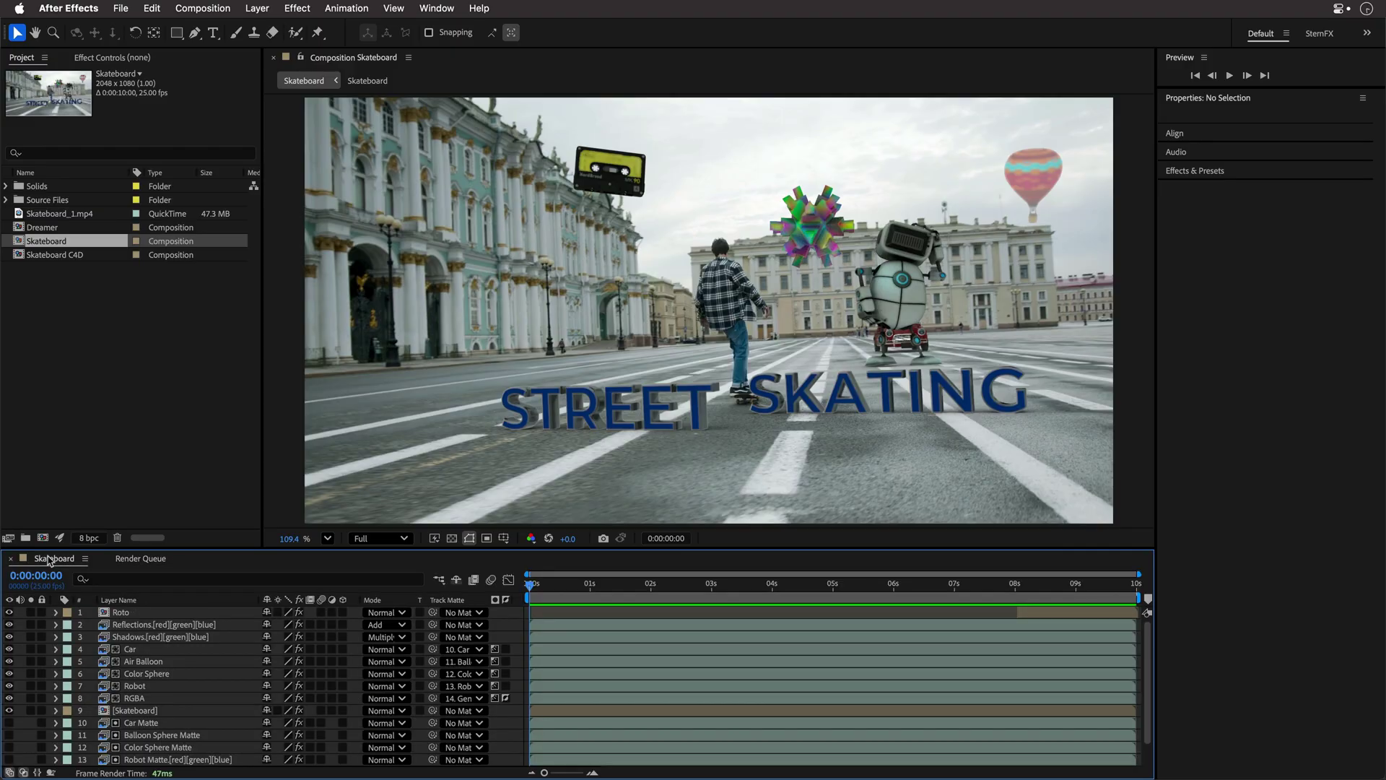
pyautogui.click(205, 7)
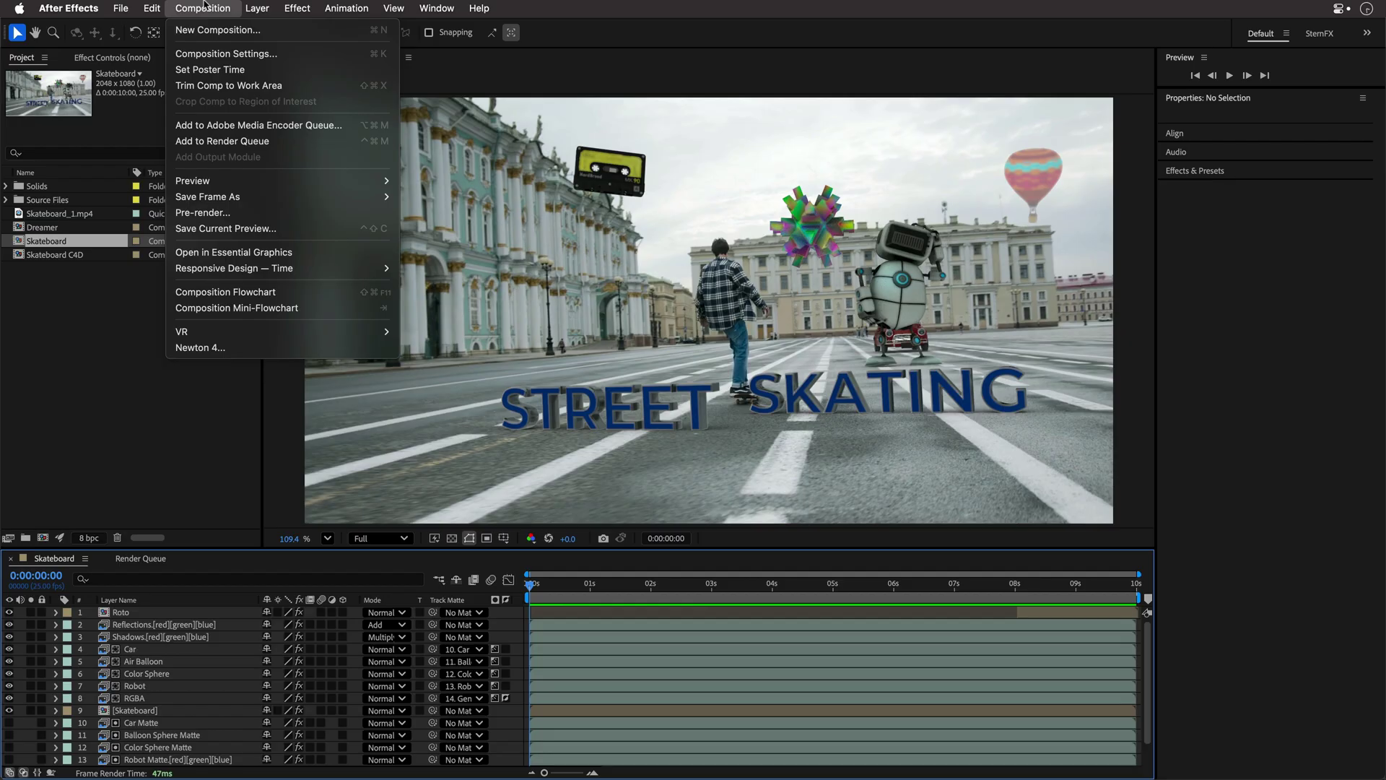
pyautogui.moveTo(261, 199)
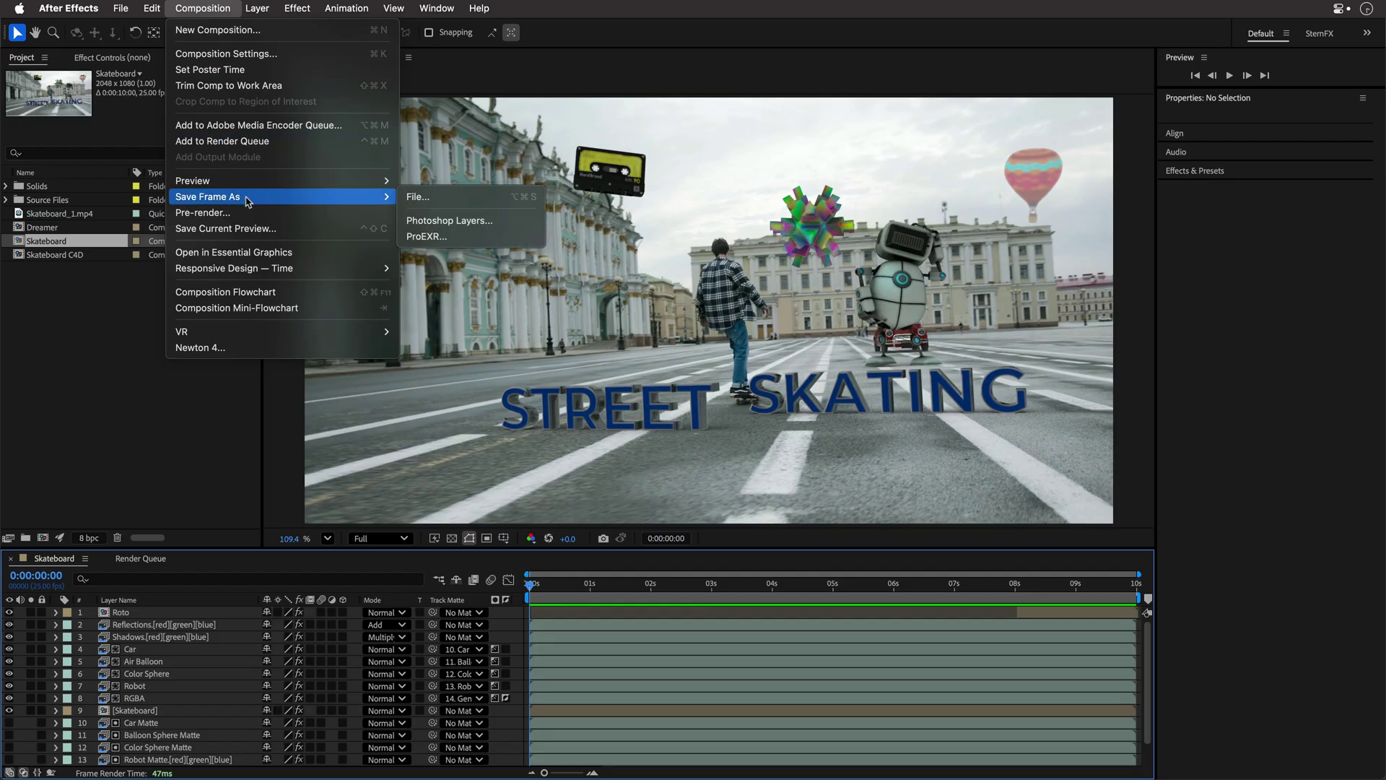
pyautogui.click(482, 223)
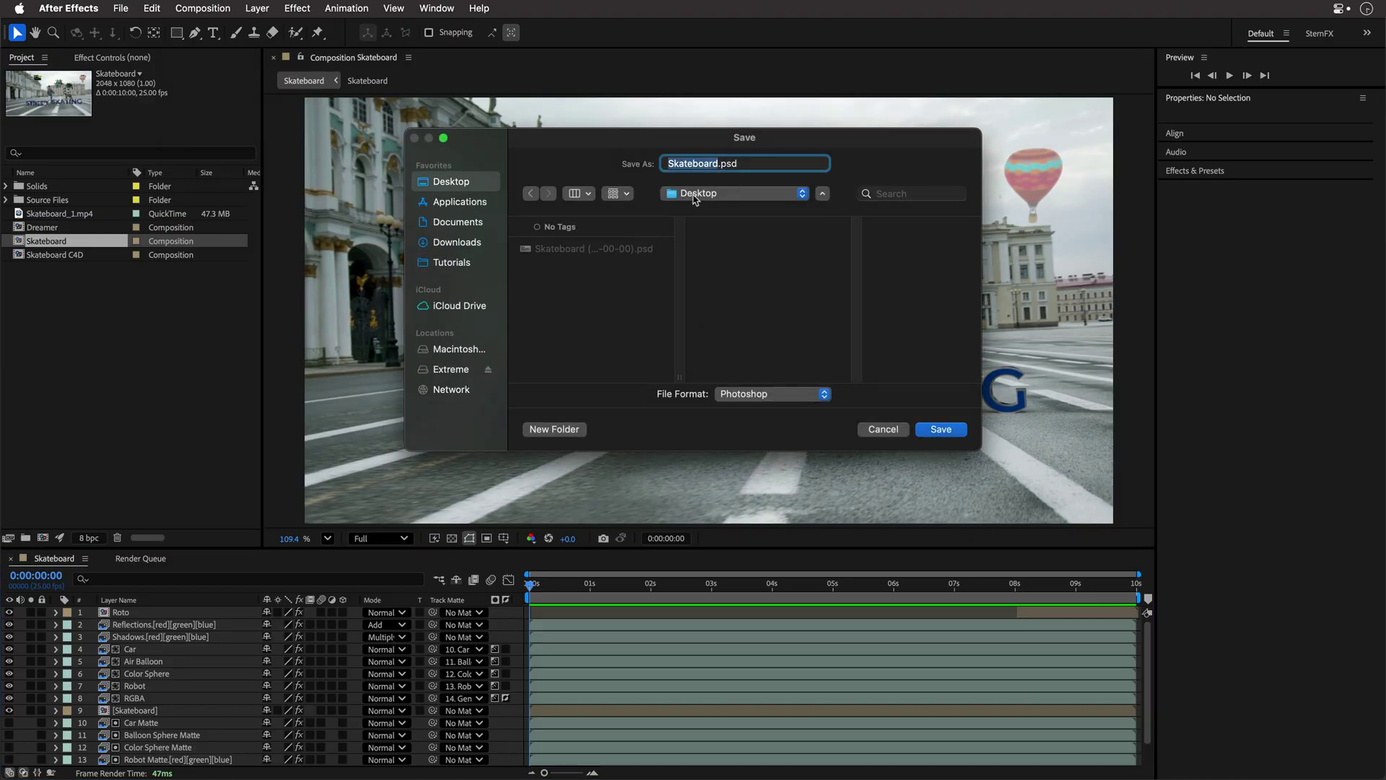
pyautogui.click(941, 430)
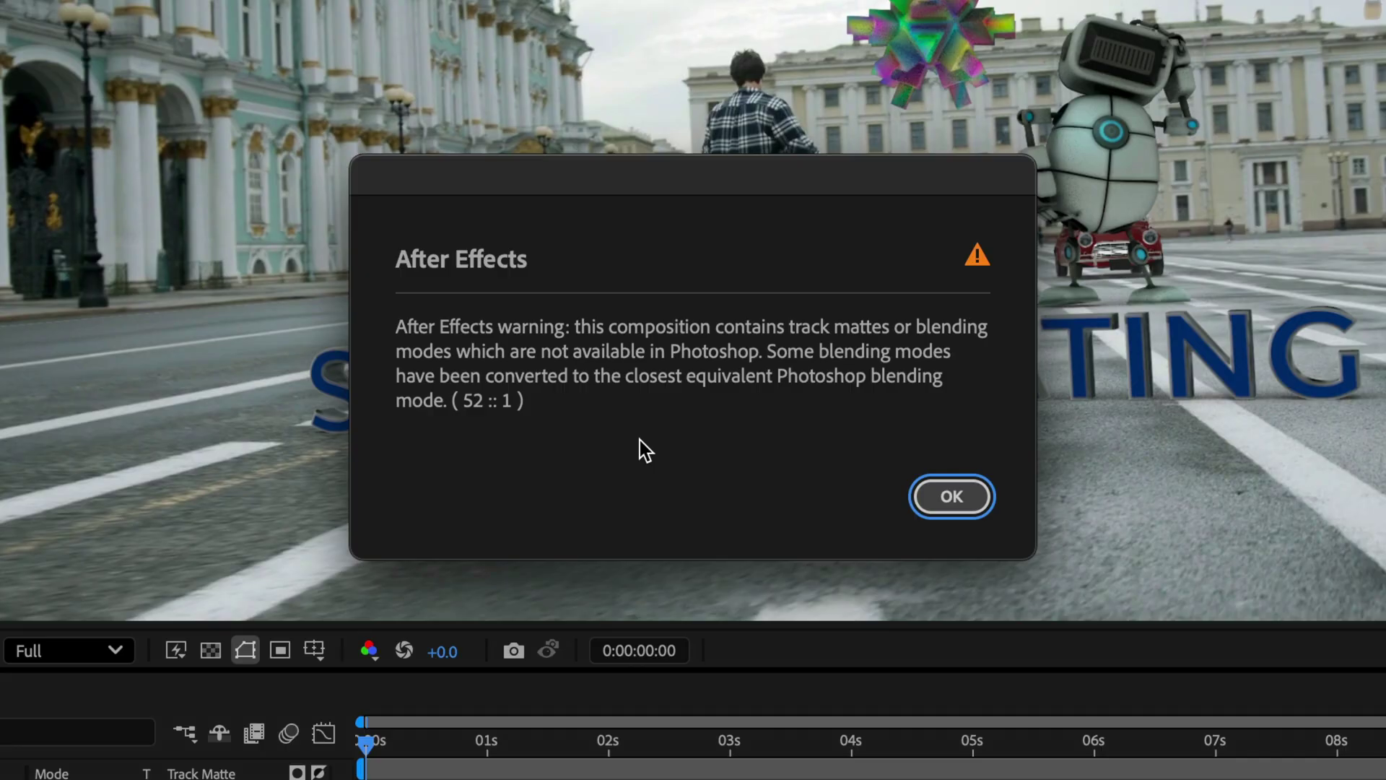
pyautogui.click(946, 498)
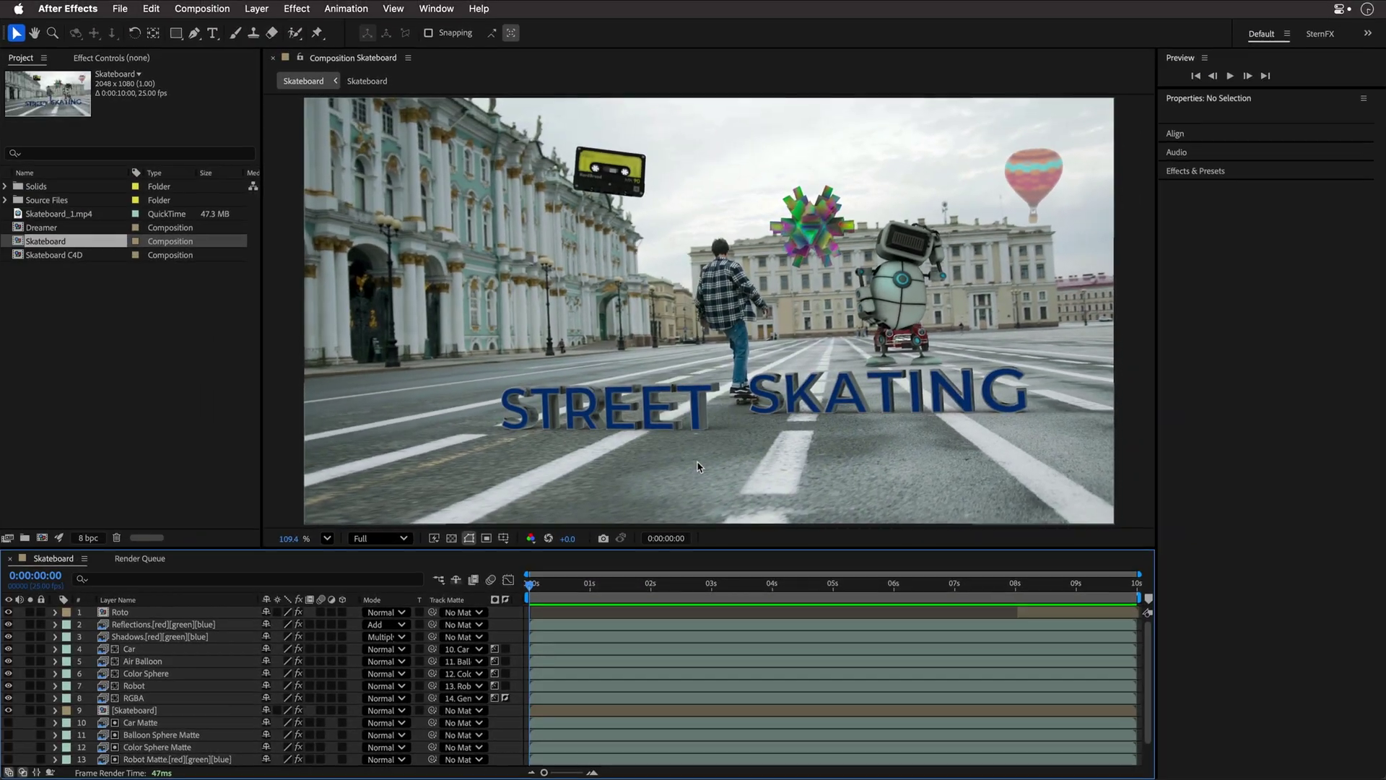
# Step: In Photoshop, open both Skateboard (0-00-00-00).psd and the layered Skateboard.psd
pyautogui.press('super+Tab')
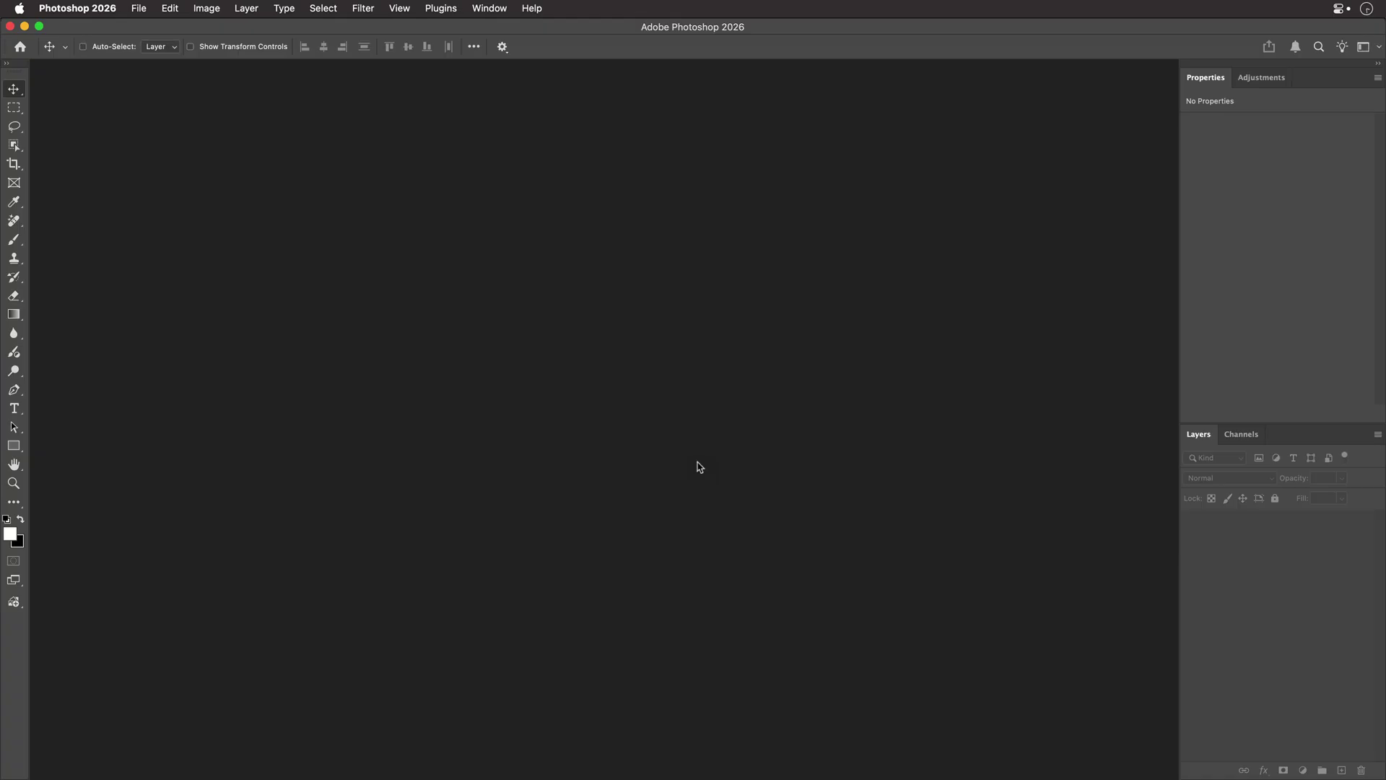
pyautogui.press('super+o')
pyautogui.click(595, 188)
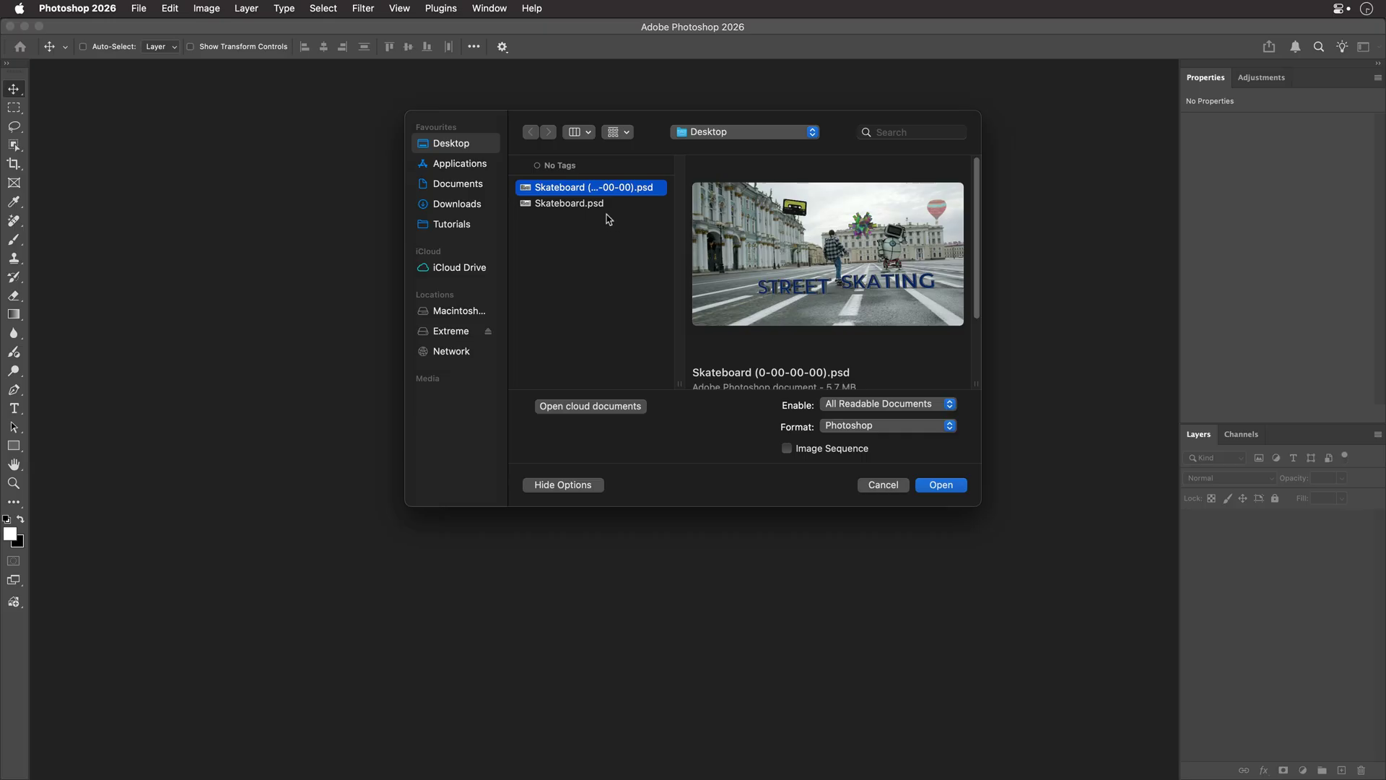
pyautogui.click(941, 486)
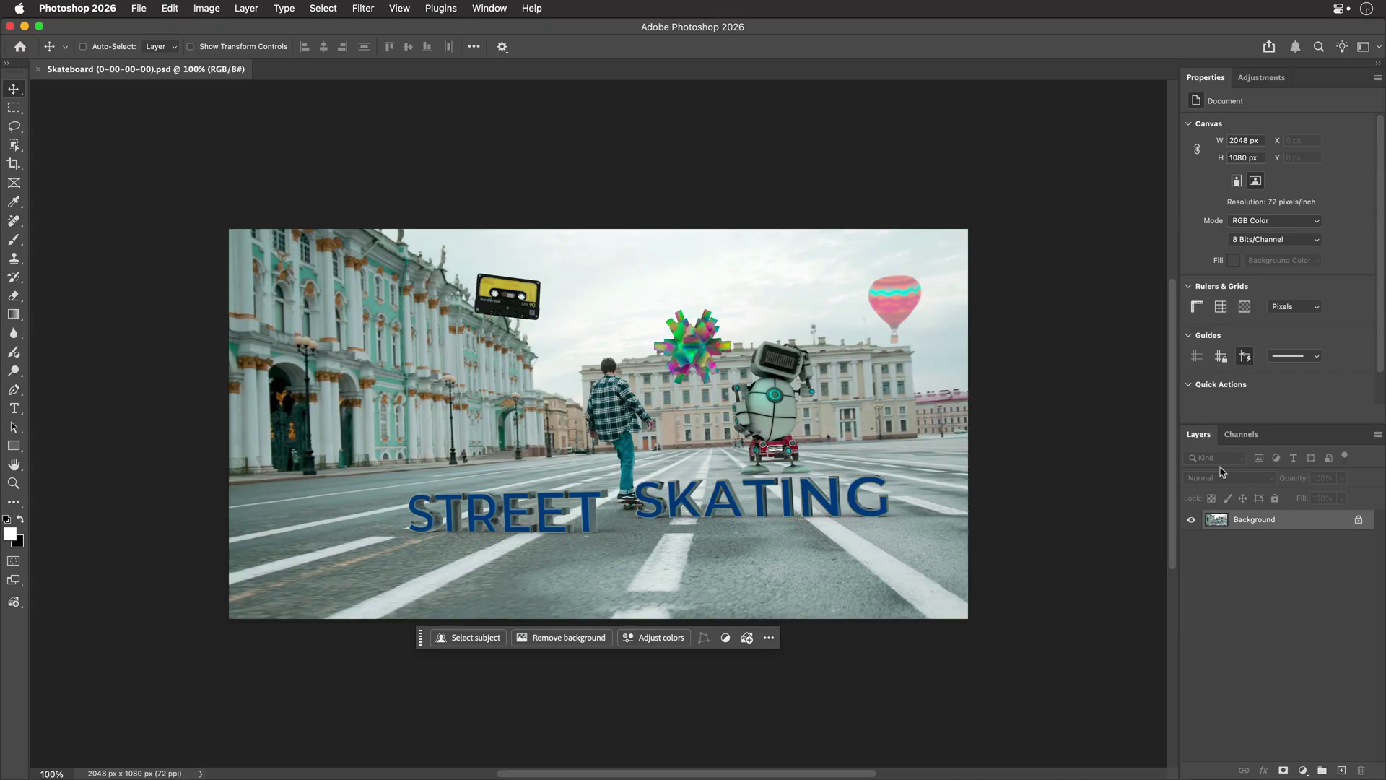
pyautogui.press('super+o')
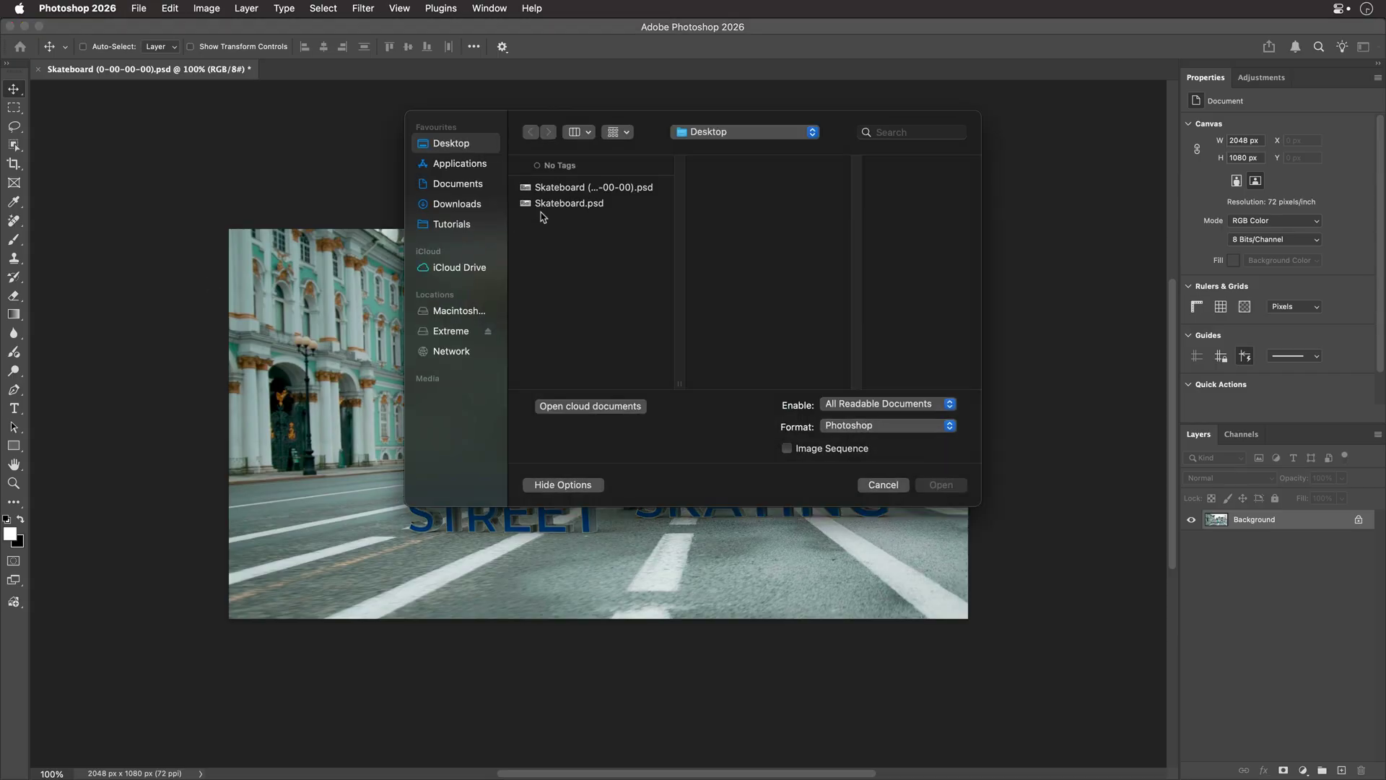
pyautogui.click(551, 205)
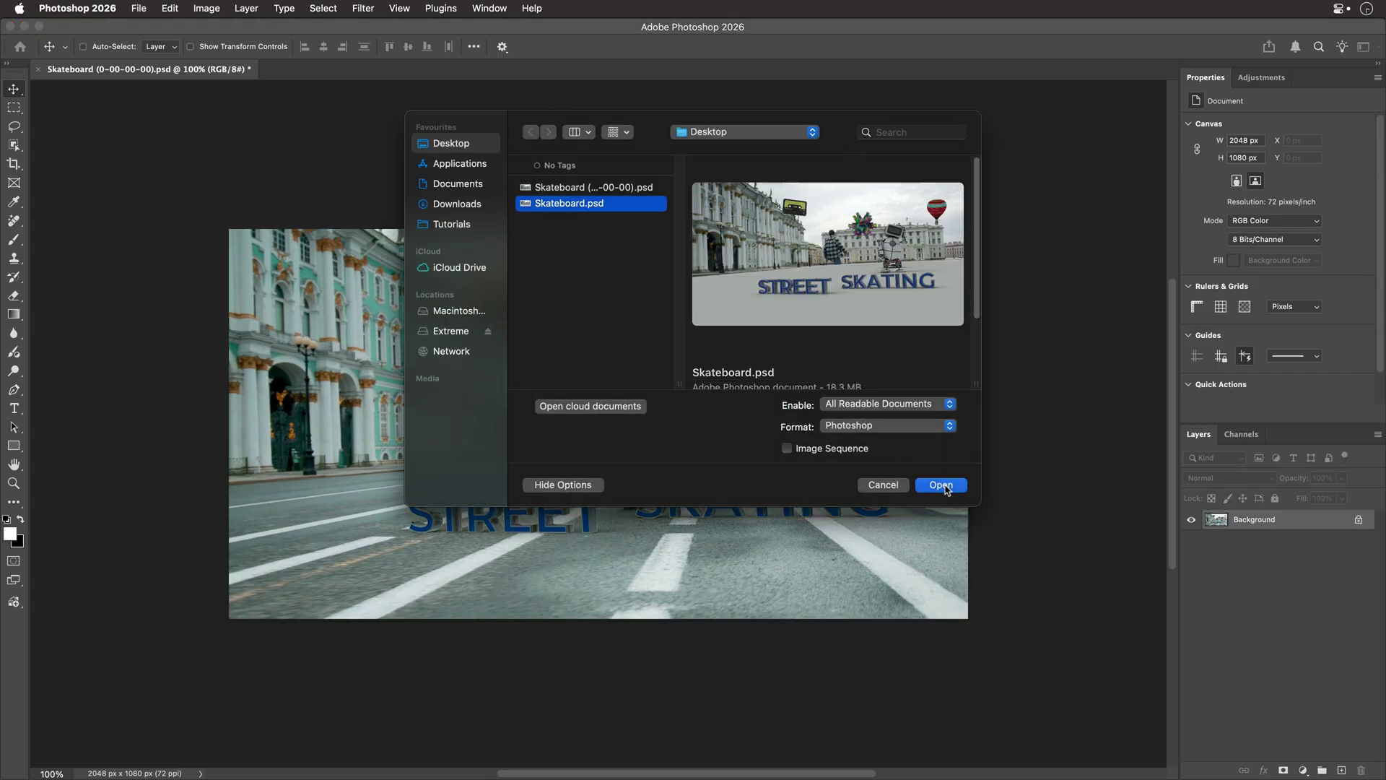
pyautogui.click(941, 484)
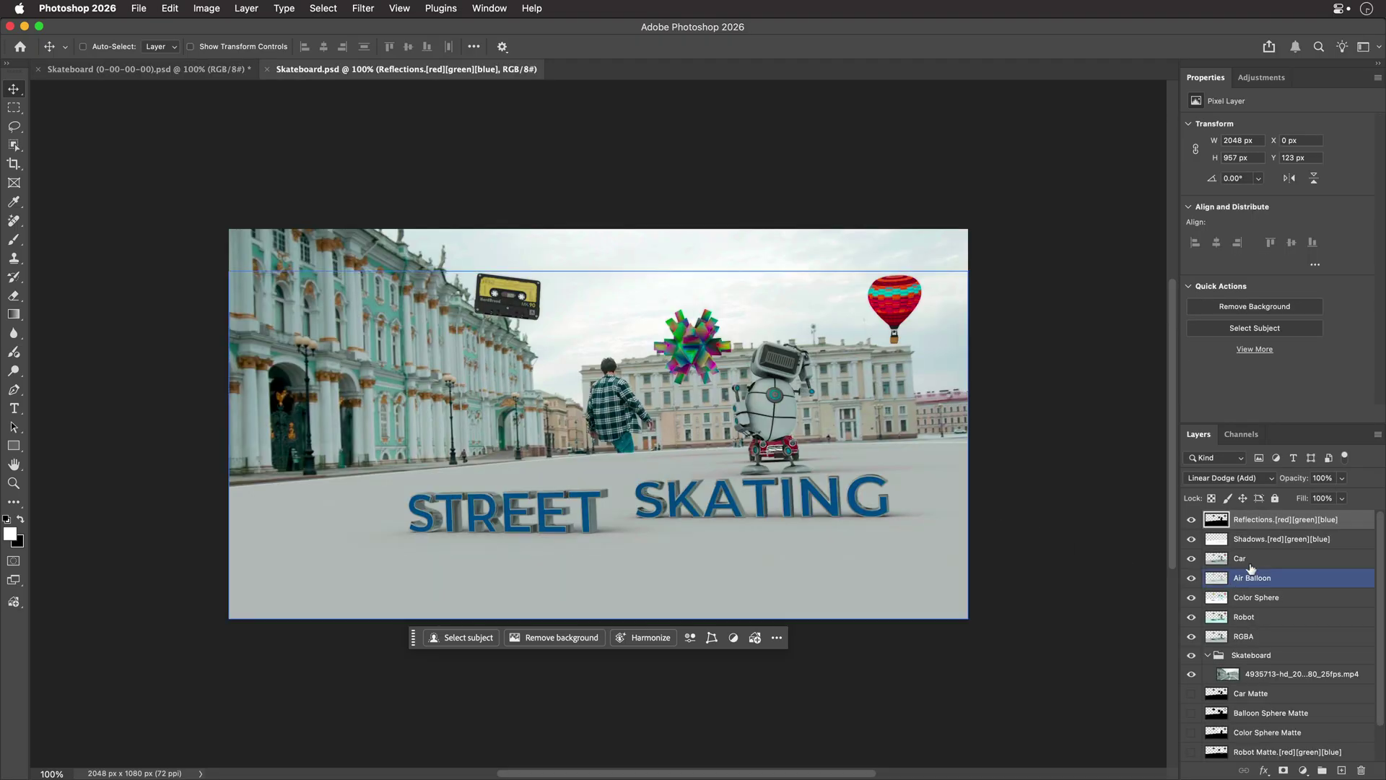
# Step: Inspect Skateboard.psd's layers, toggle Reflections off and on, select RGBA, then return to Skateboard (0-00-00-00).psd
pyautogui.click(1276, 541)
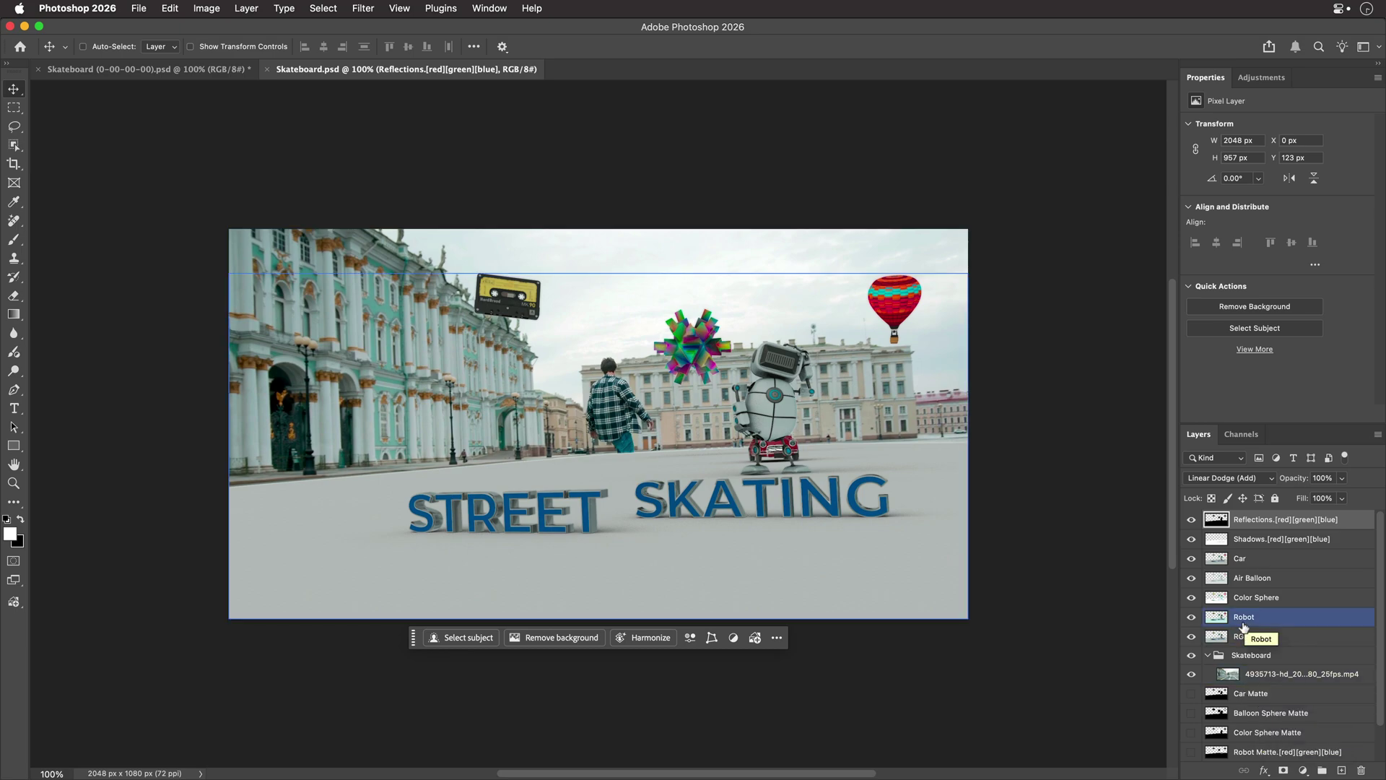
pyautogui.click(1189, 519)
pyautogui.click(1191, 519)
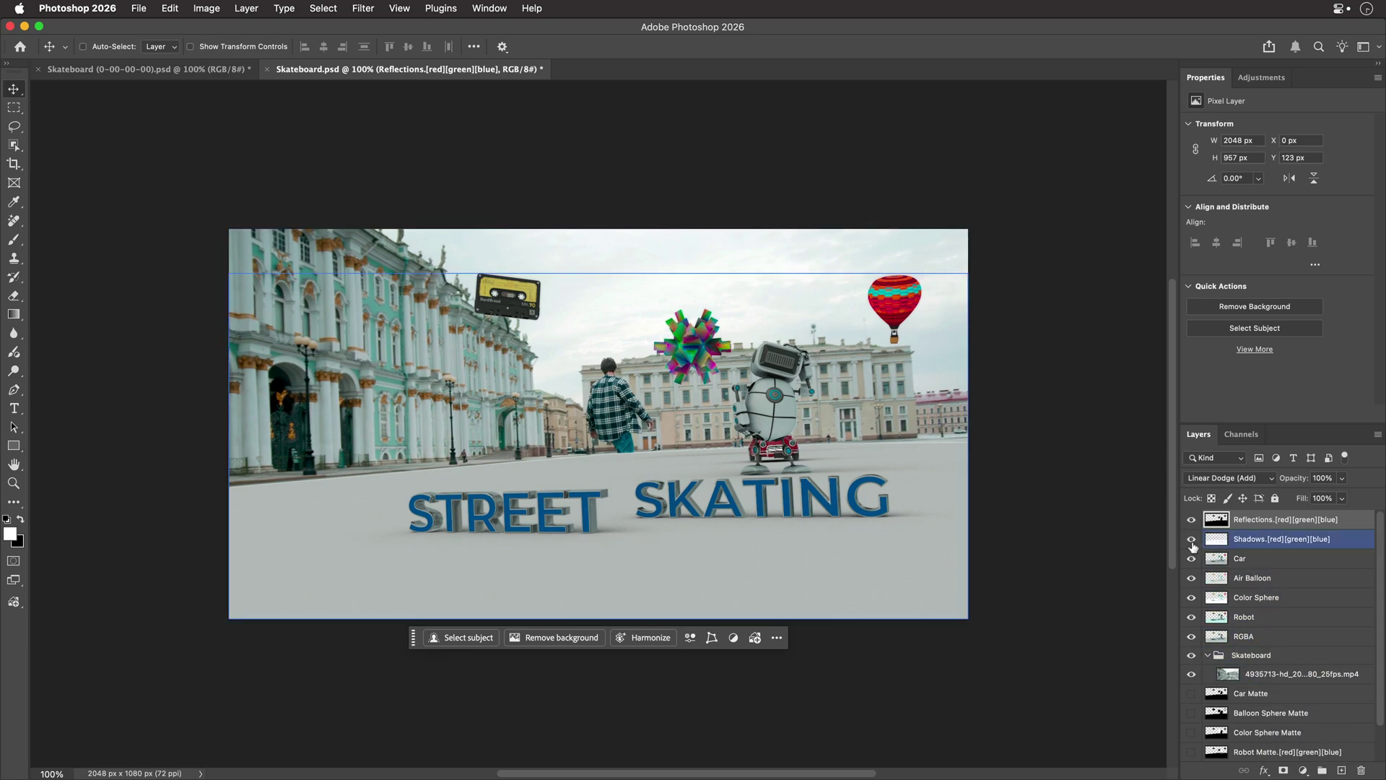
pyautogui.scroll(-2, 1202, 705)
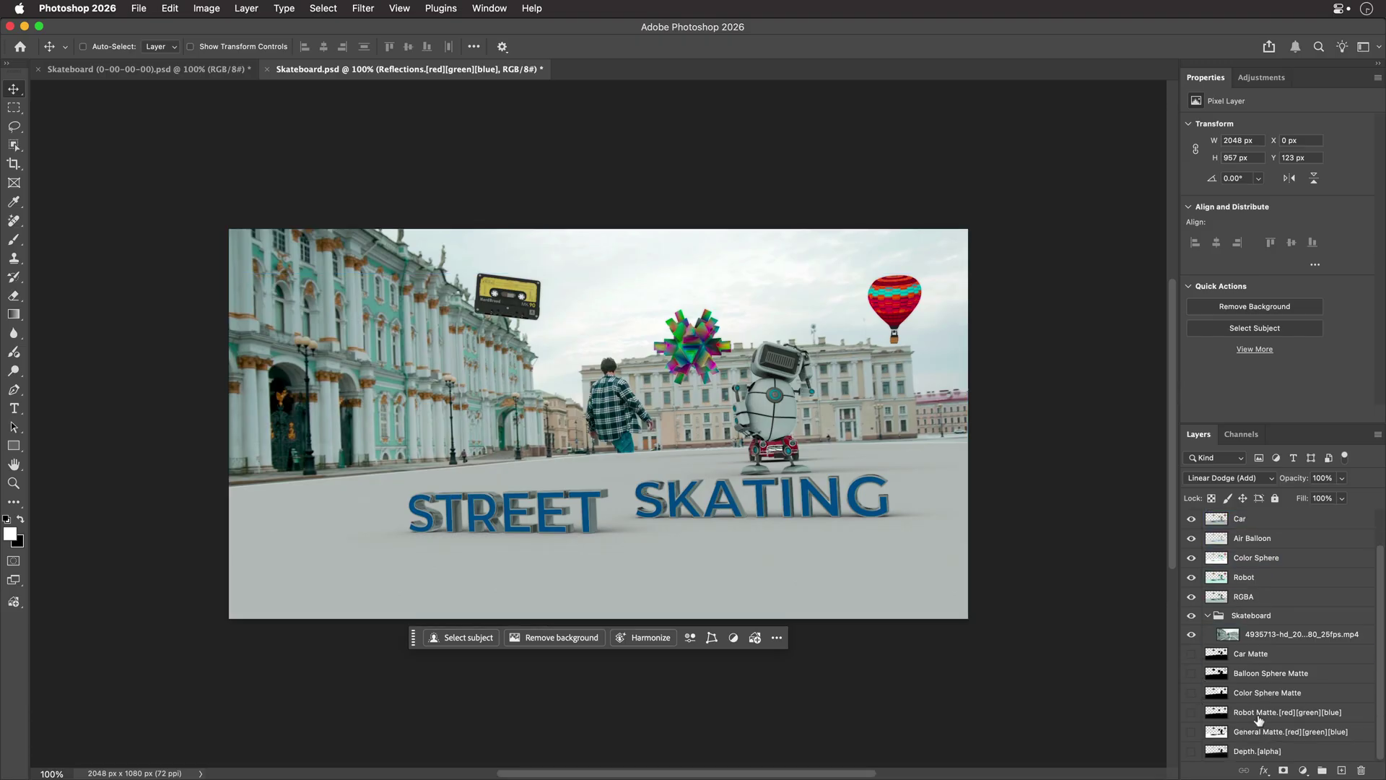
pyautogui.scroll(2, 1258, 720)
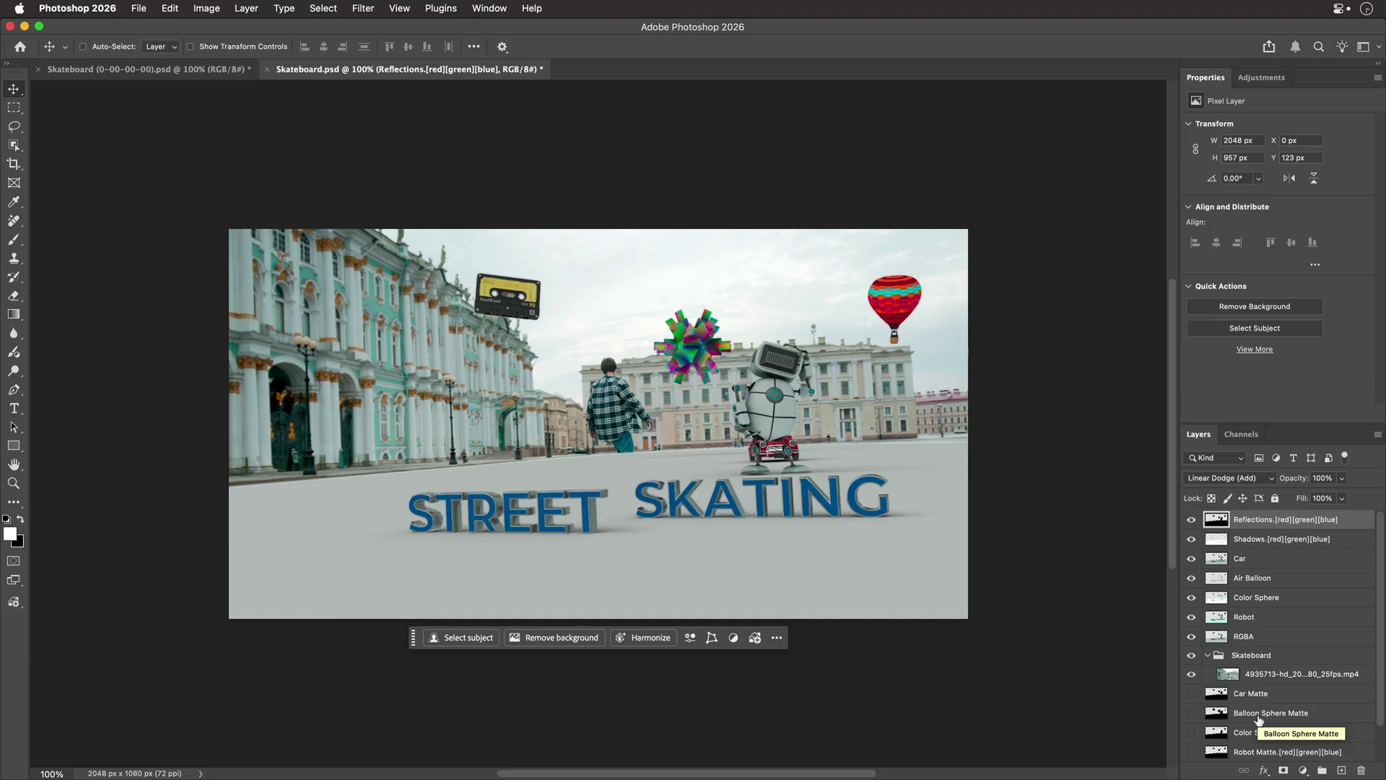
pyautogui.click(1257, 641)
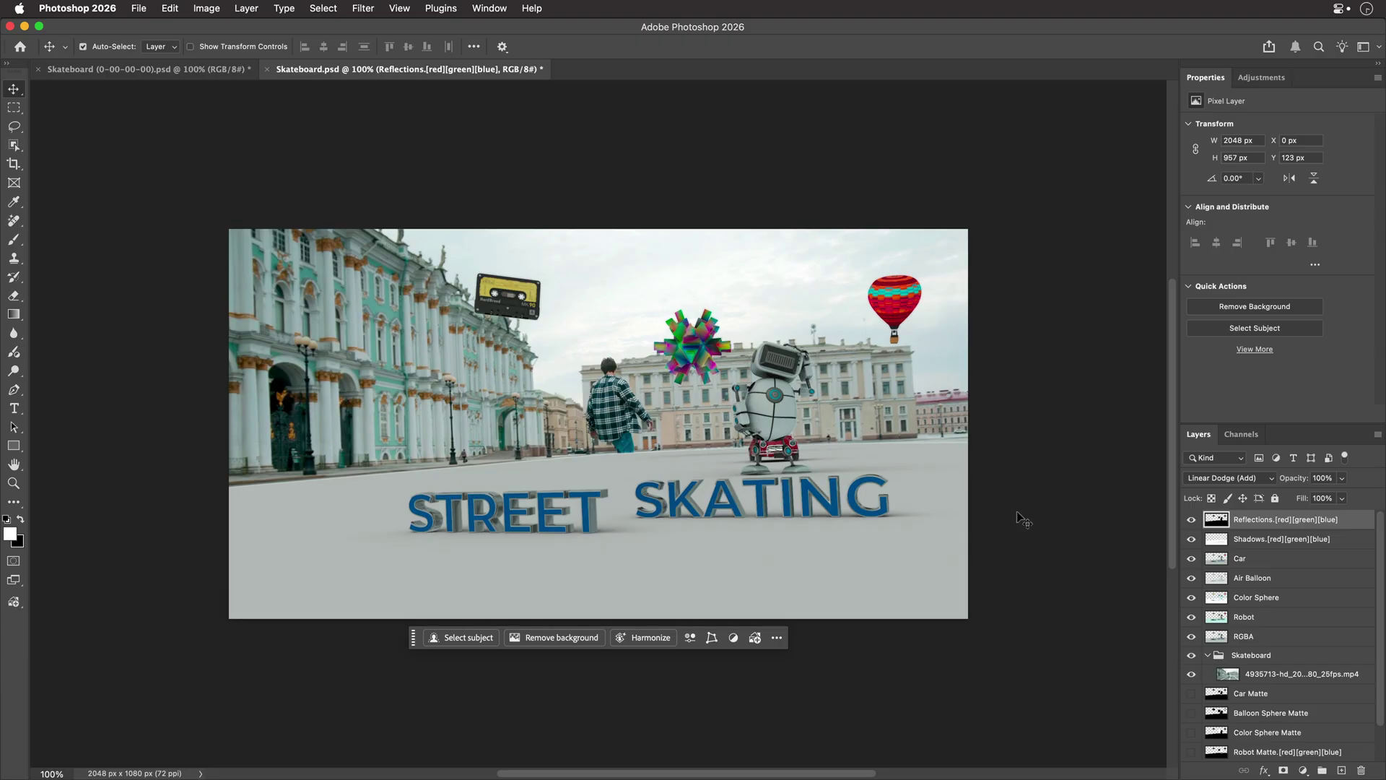
pyautogui.click(144, 69)
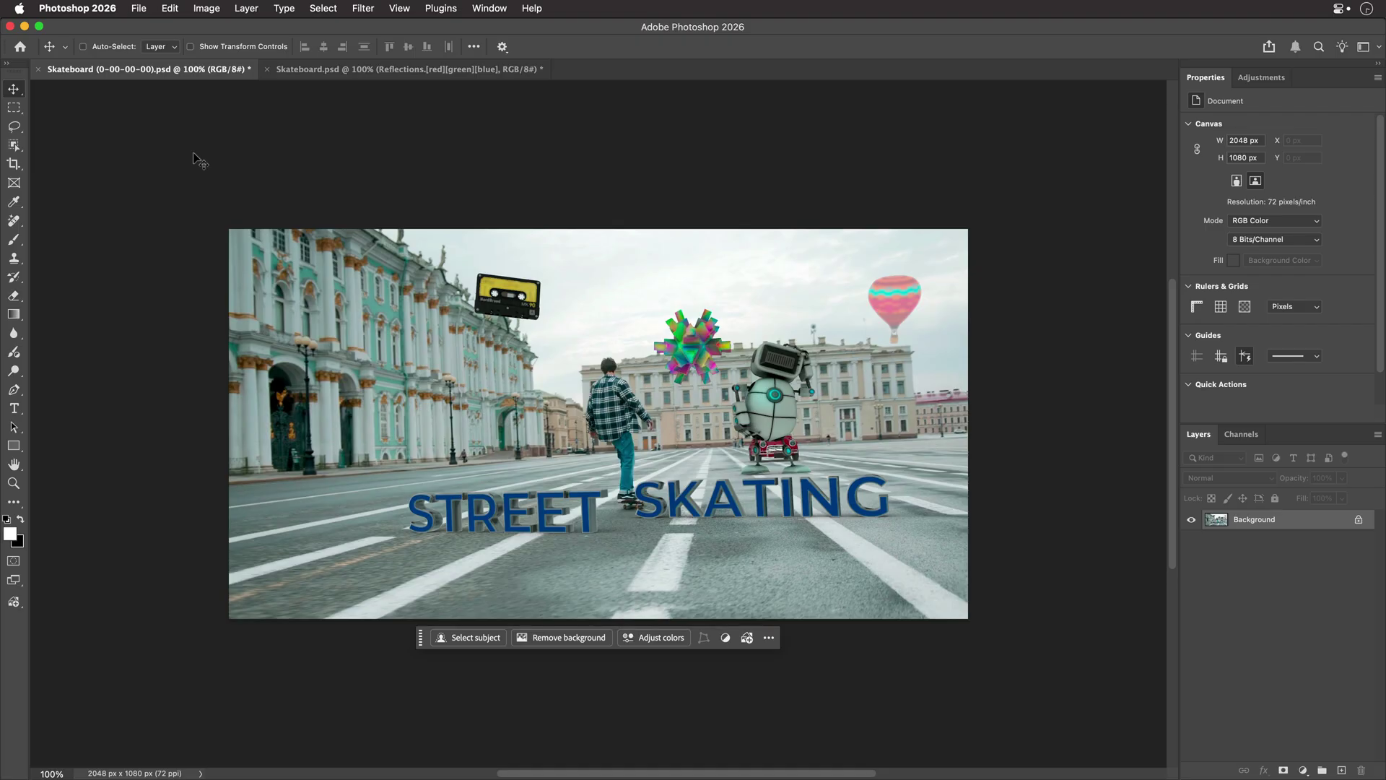
# Step: Shift the flattened street frame's hue to +31 with Hue/Saturation
pyautogui.press('super+u')
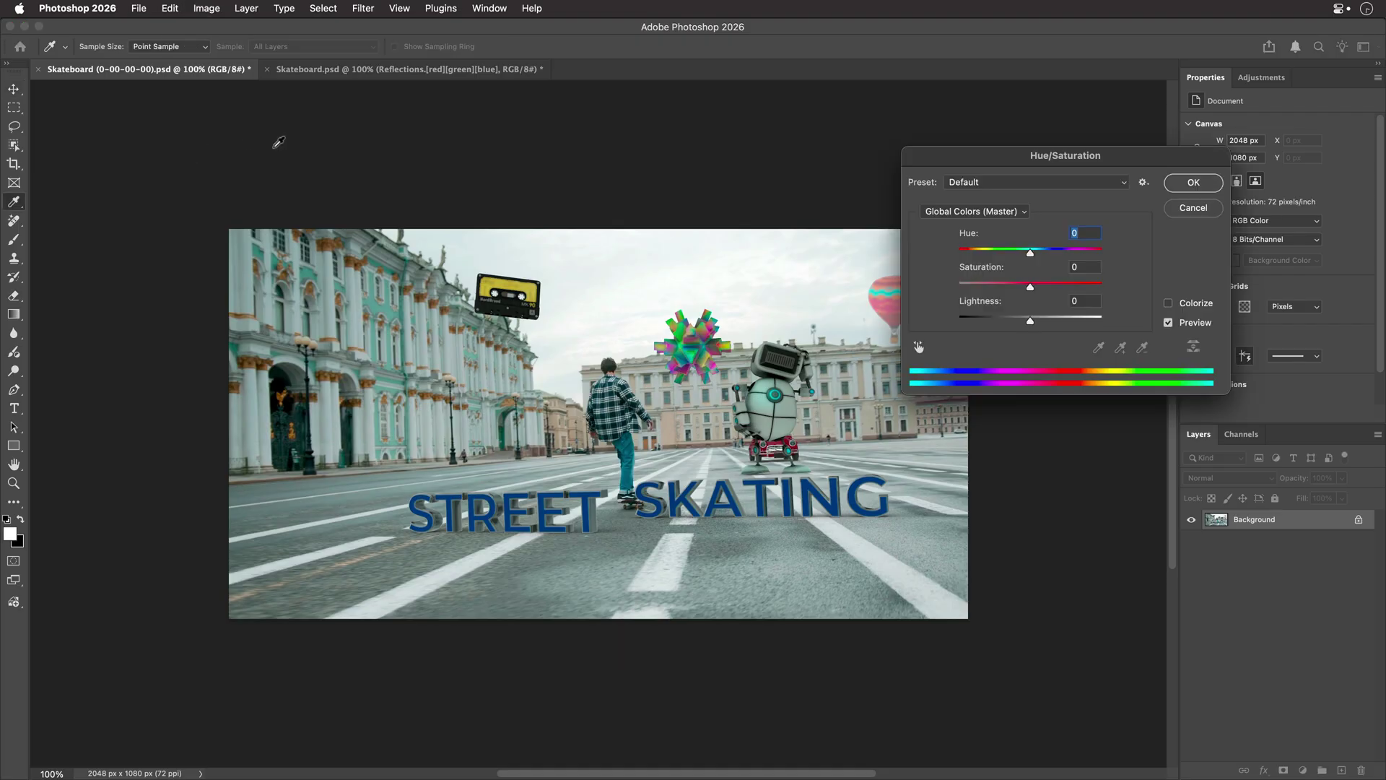
pyautogui.moveTo(1030, 252); pyautogui.dragTo(1099, 252)
pyautogui.click(1191, 183)
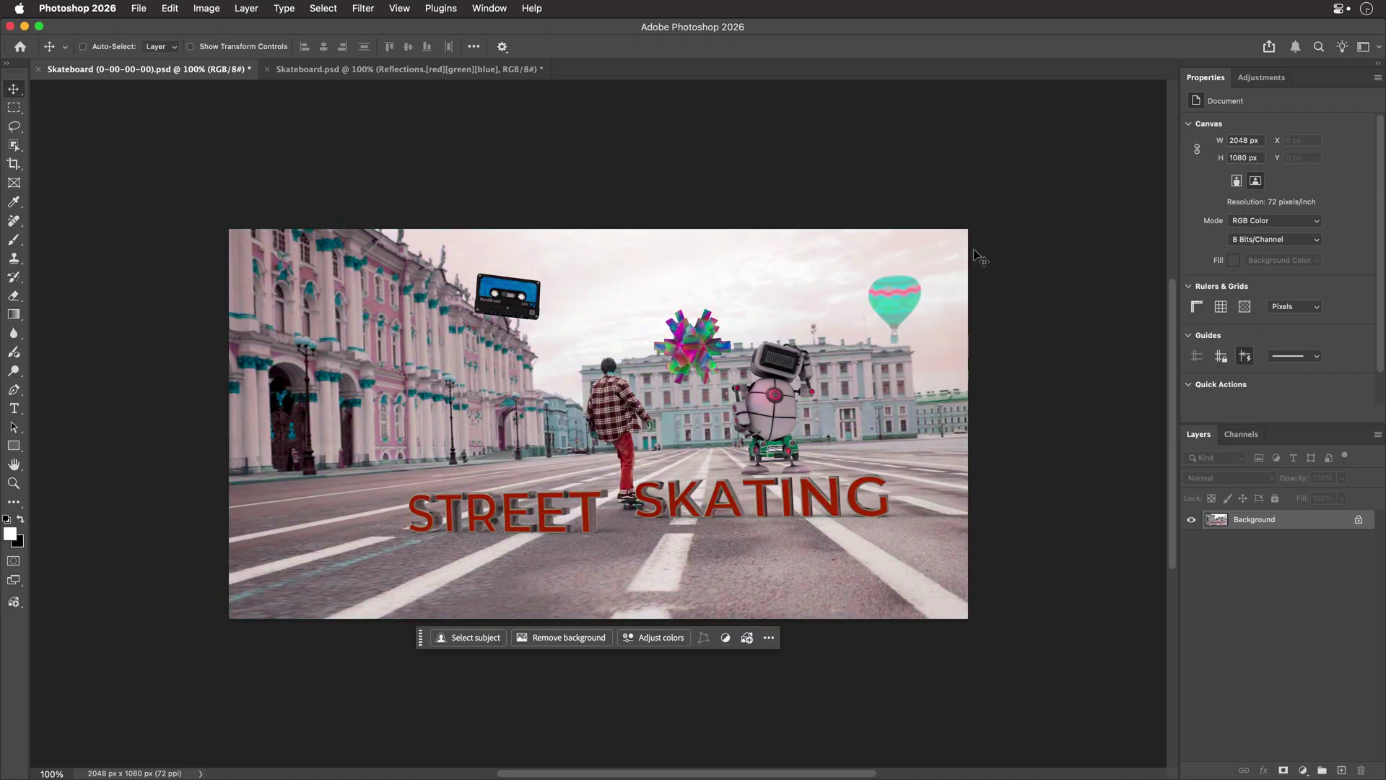
# Step: Select the whole canvas and copy it with Edit > Copy
pyautogui.press('super+a')
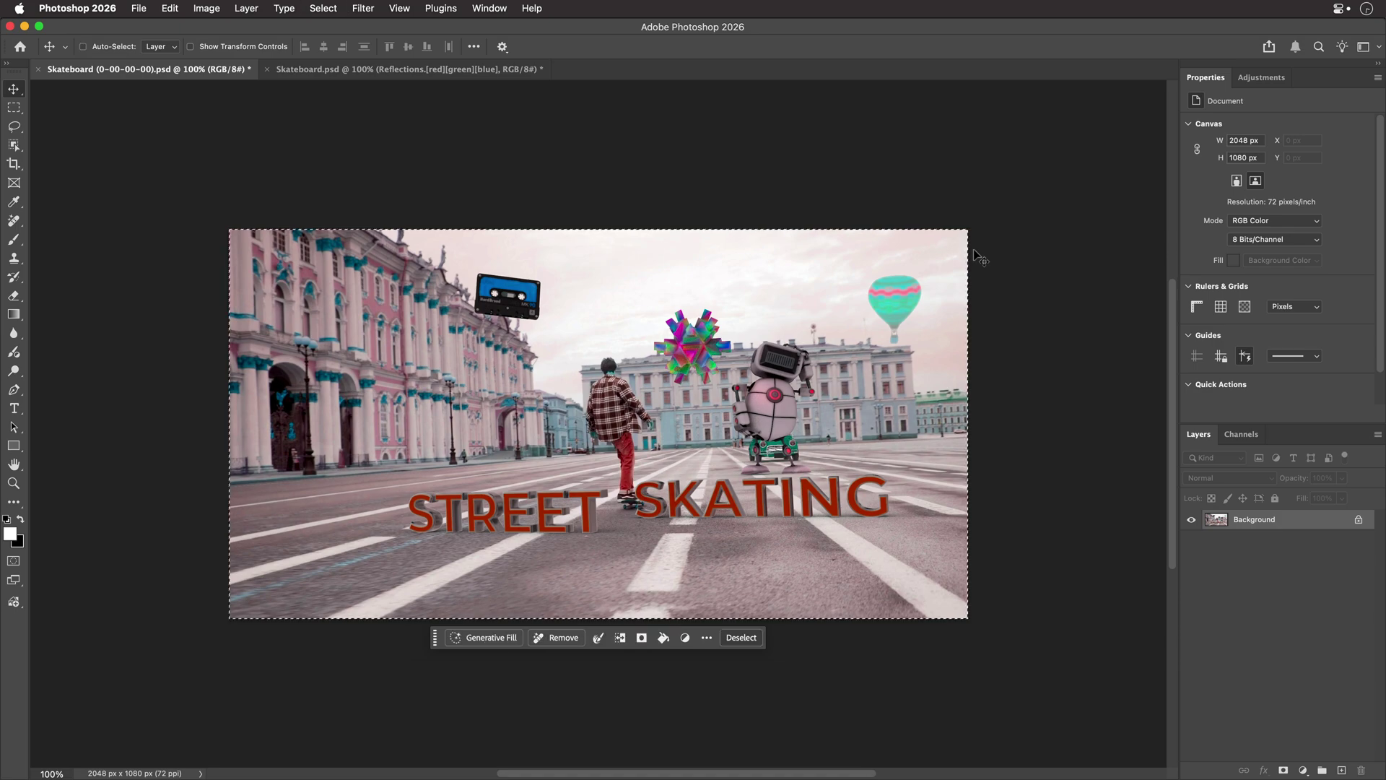
pyautogui.click(171, 8)
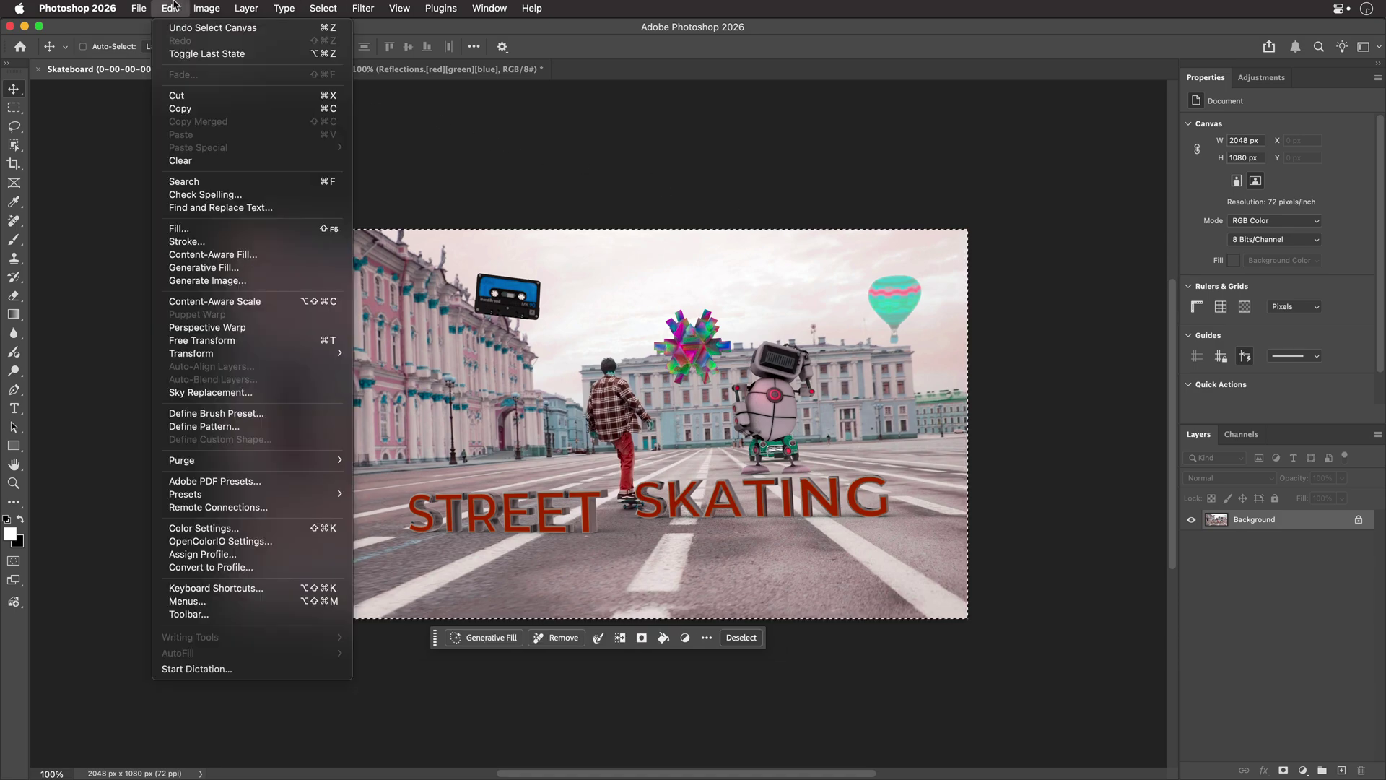
pyautogui.click(185, 108)
pyautogui.press('super')
# Step: Back in After Effects, open the Copy Pasta panel from Window > Extensions
pyautogui.press('super+Tab')
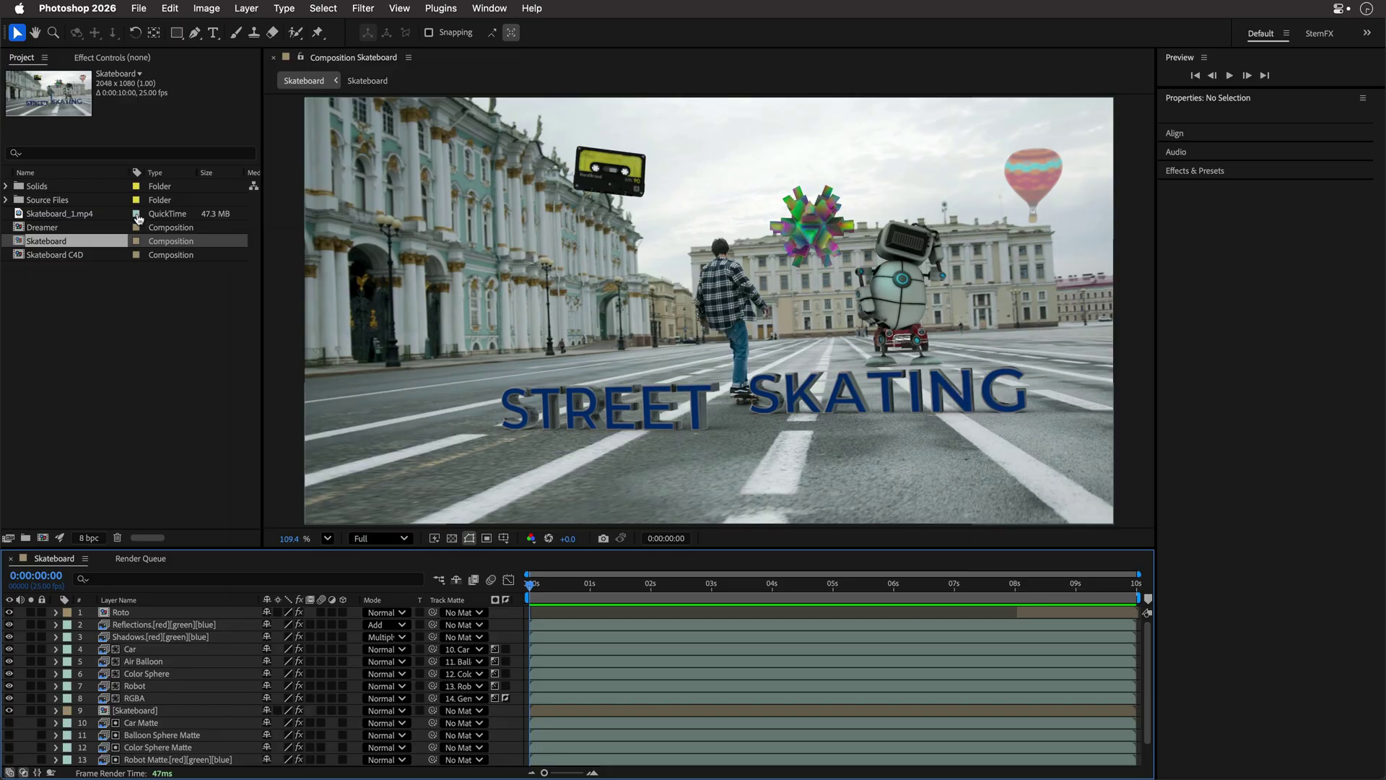
pyautogui.click(139, 297)
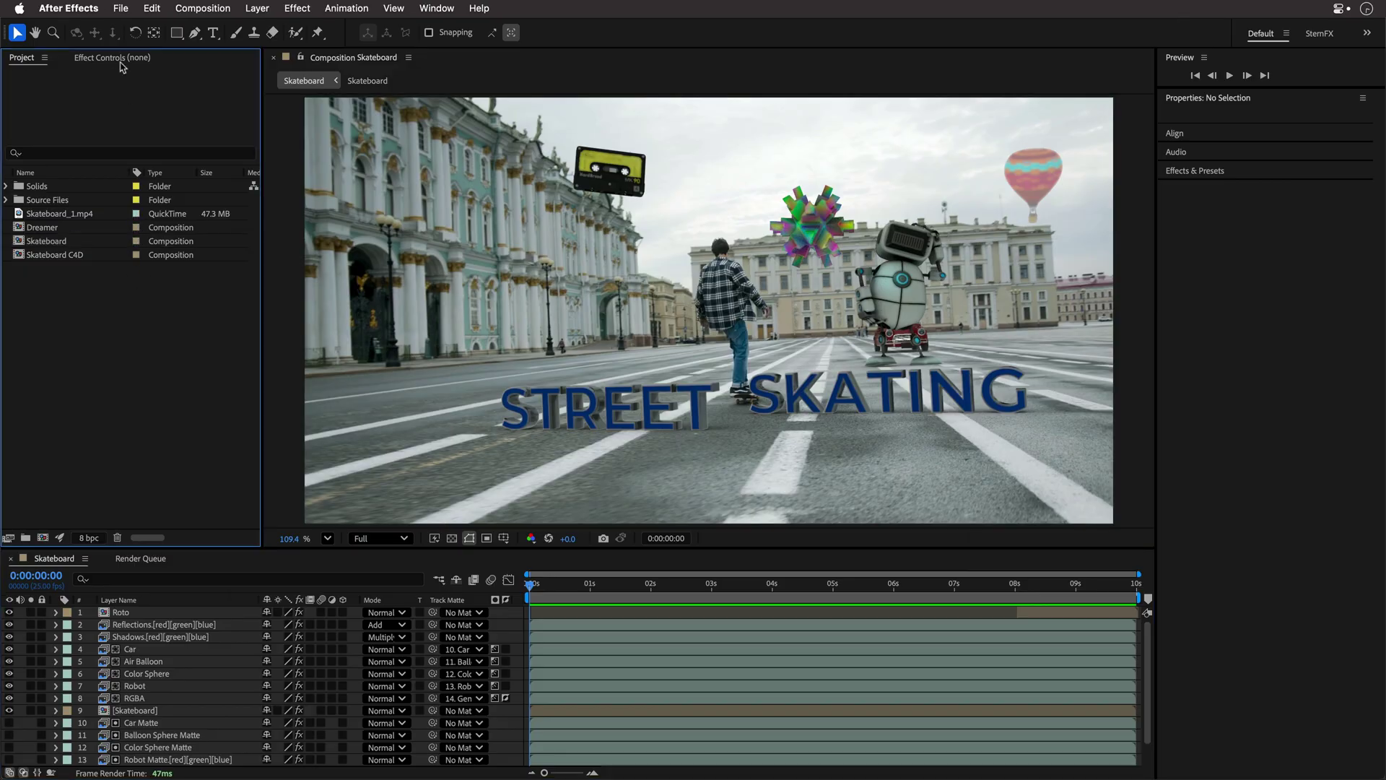
pyautogui.click(151, 8)
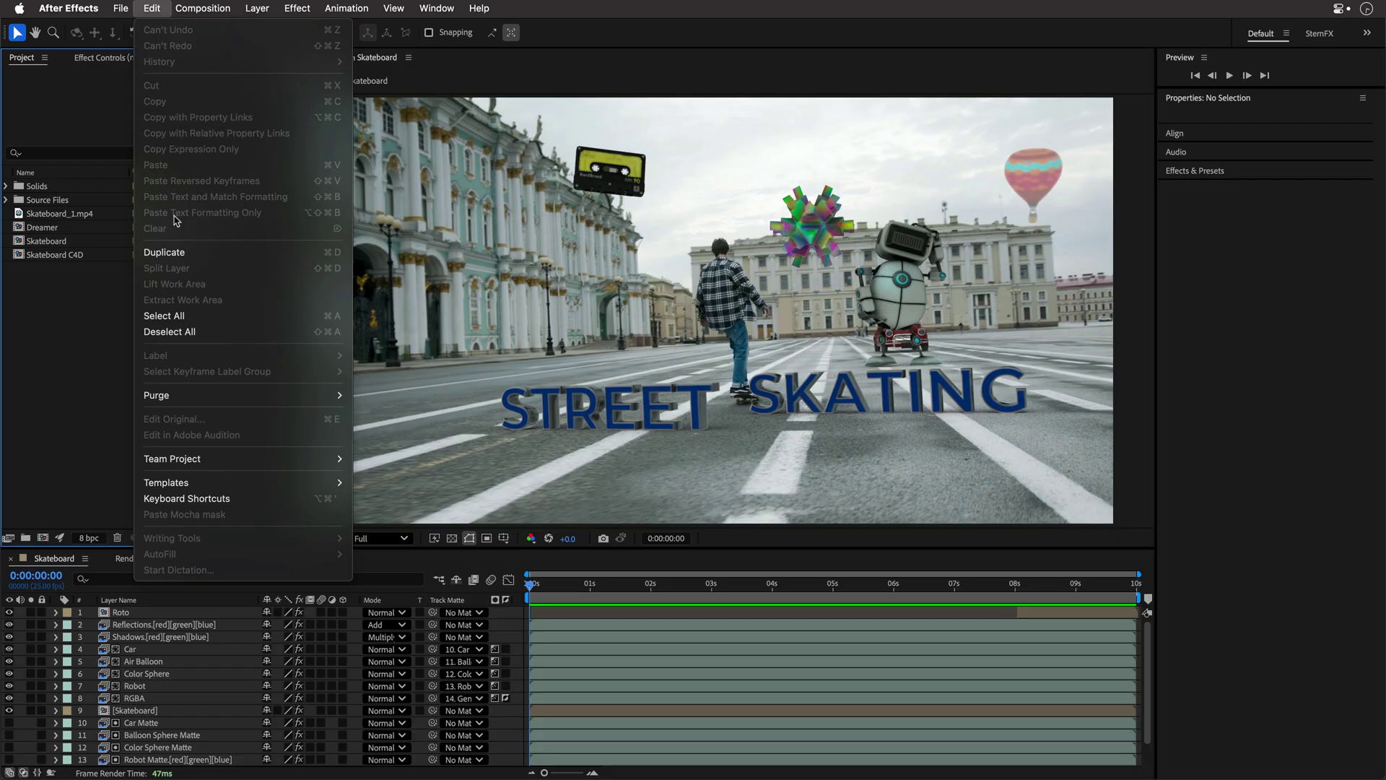
pyautogui.press('Escape')
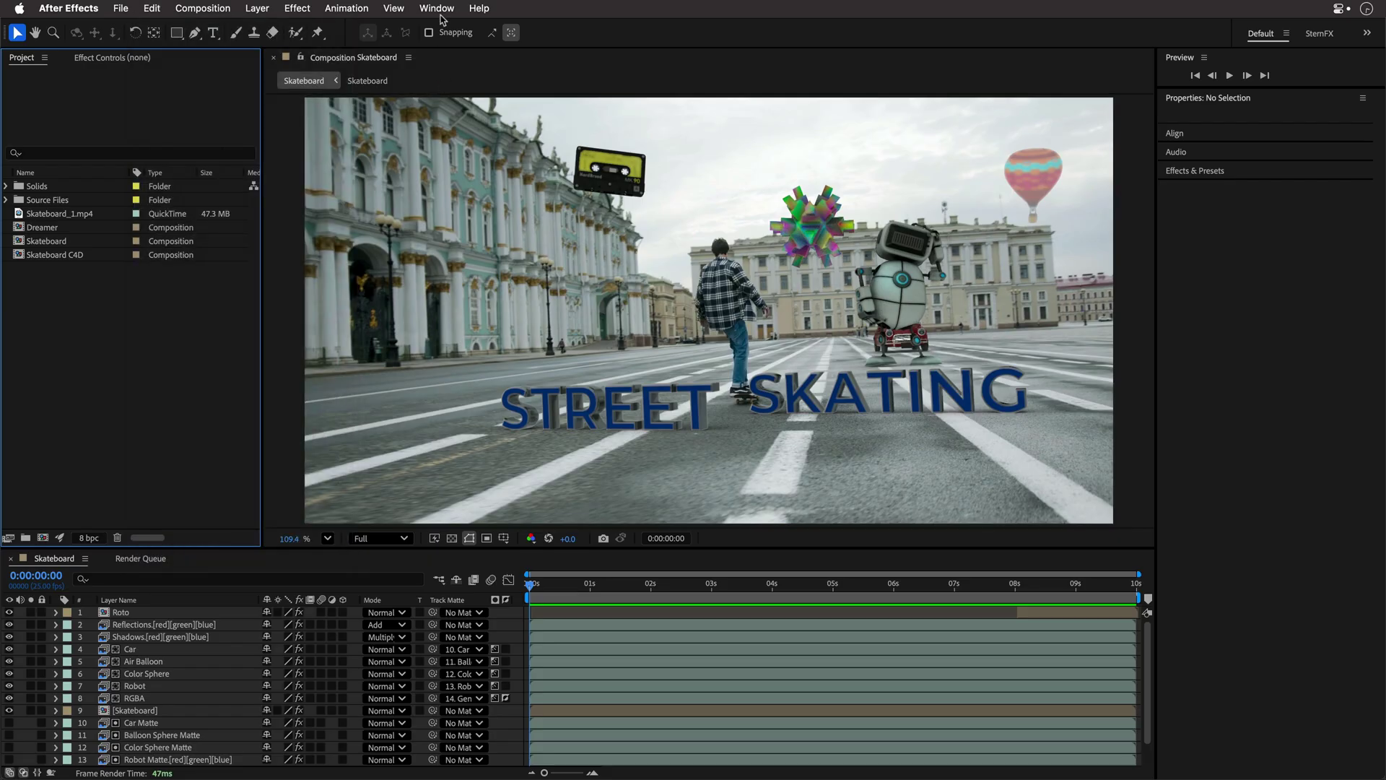
pyautogui.click(438, 8)
pyautogui.moveTo(446, 92)
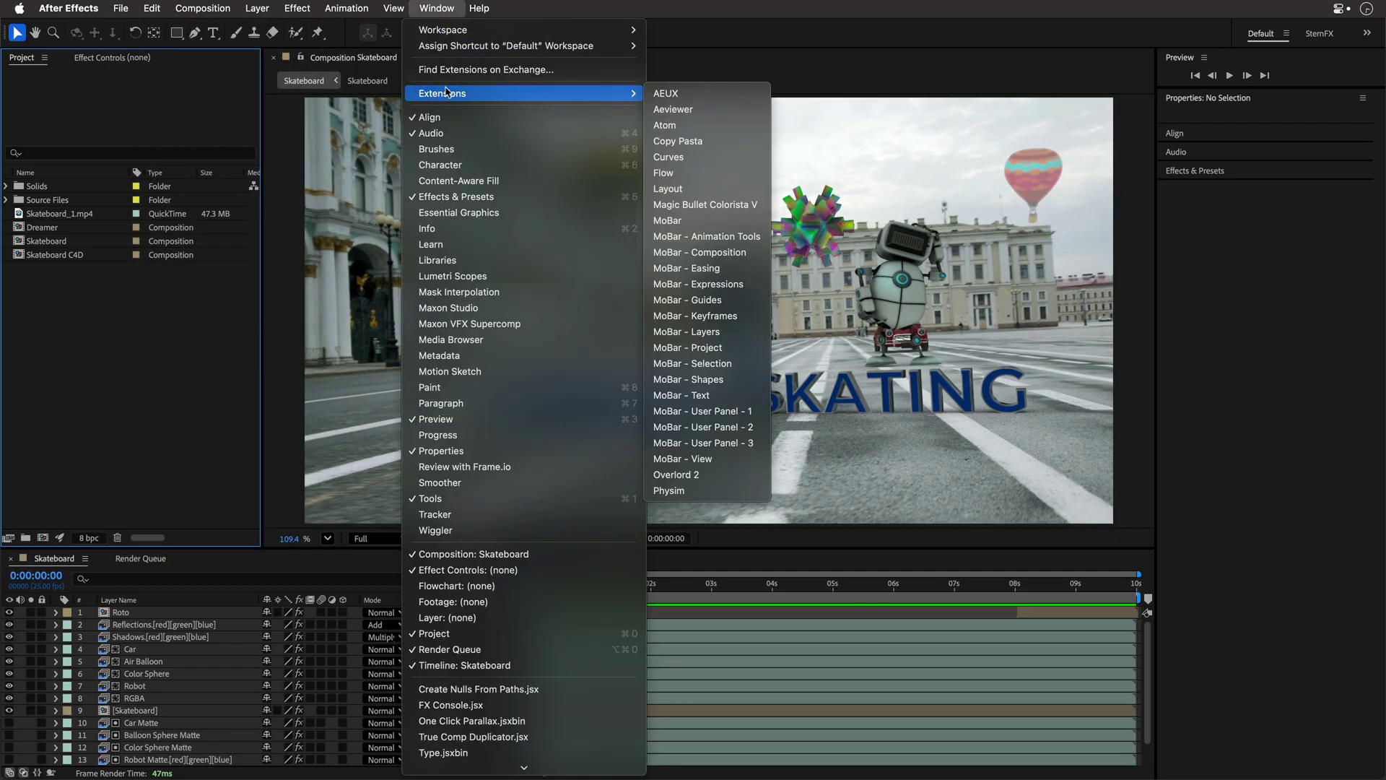
pyautogui.click(707, 148)
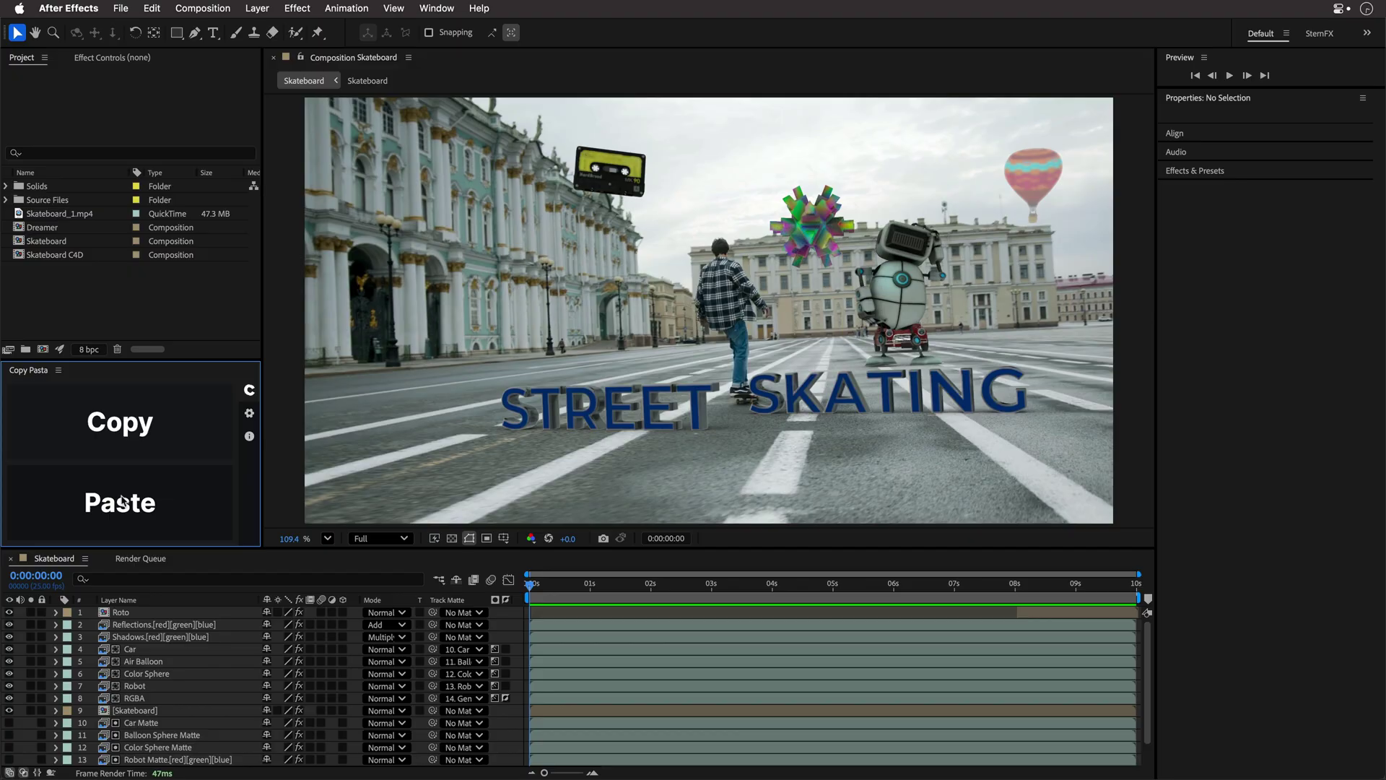
# Step: Paste the recoloured image into the project via Copy Pasta, then paste the Skateboard frame into Skateboard.psd
pyautogui.click(122, 502)
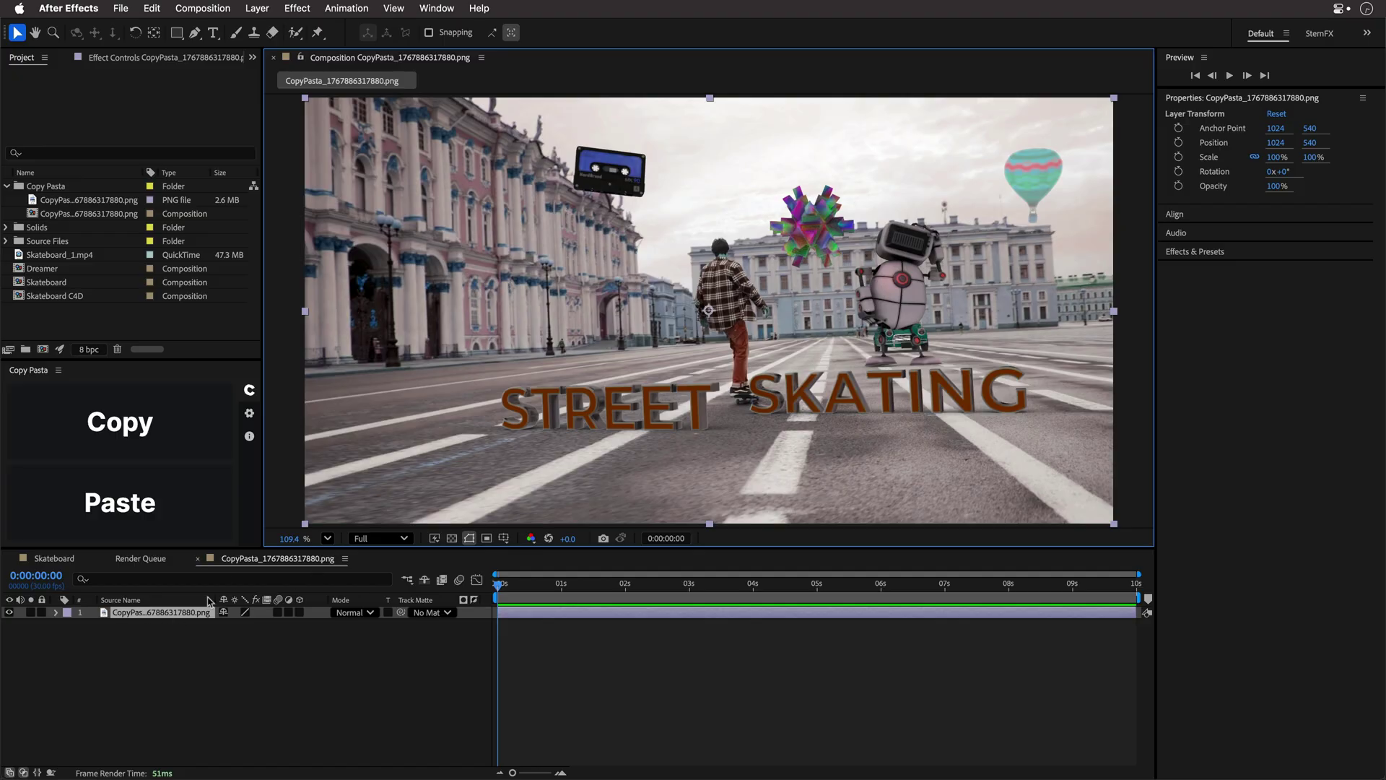
pyautogui.click(199, 558)
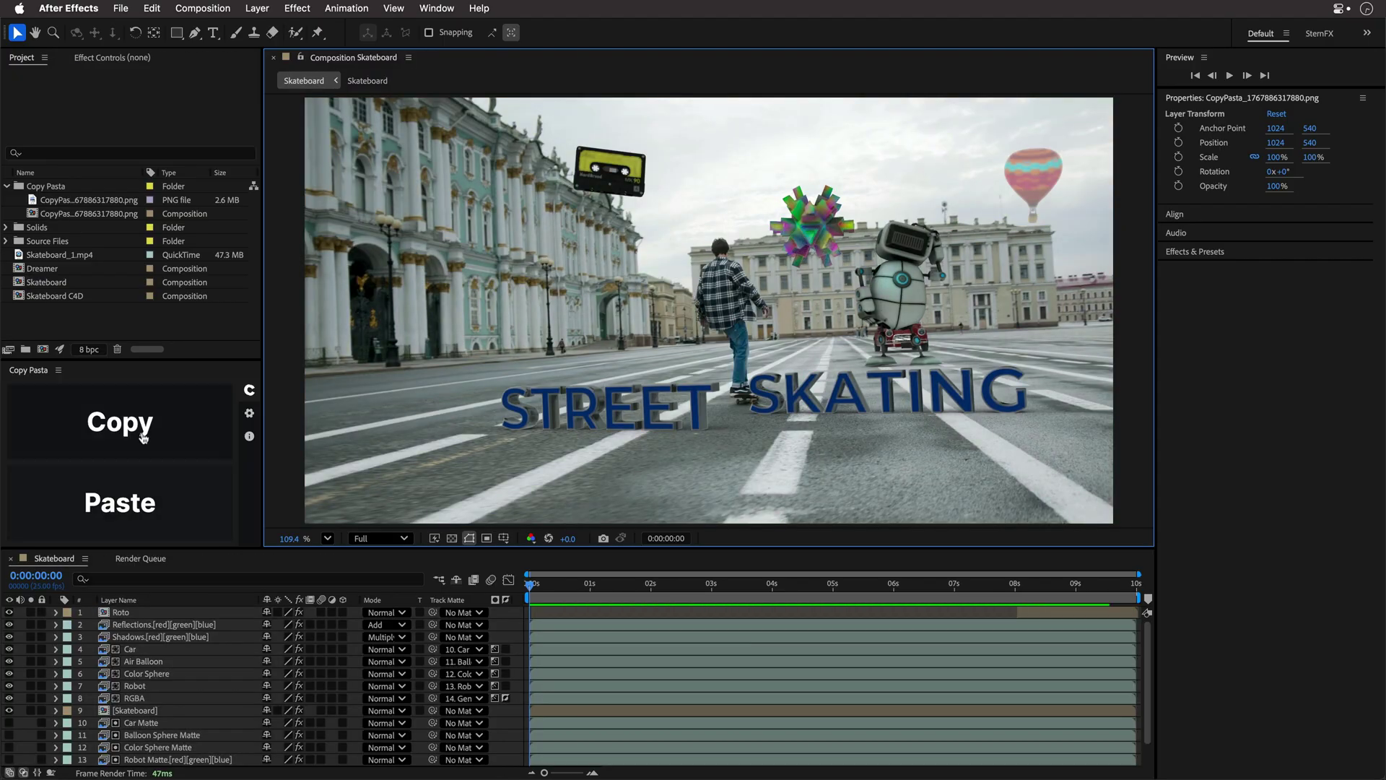
pyautogui.click(127, 413)
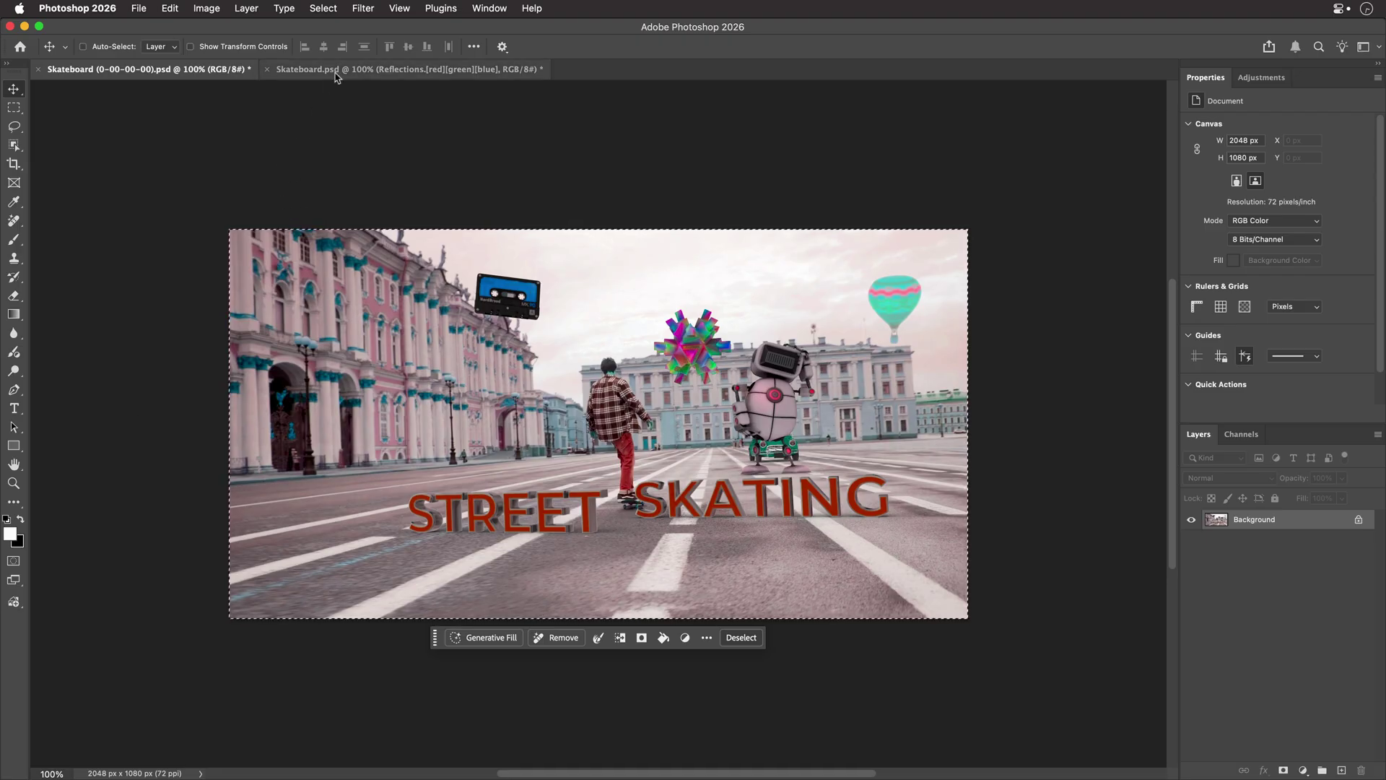
pyautogui.click(339, 71)
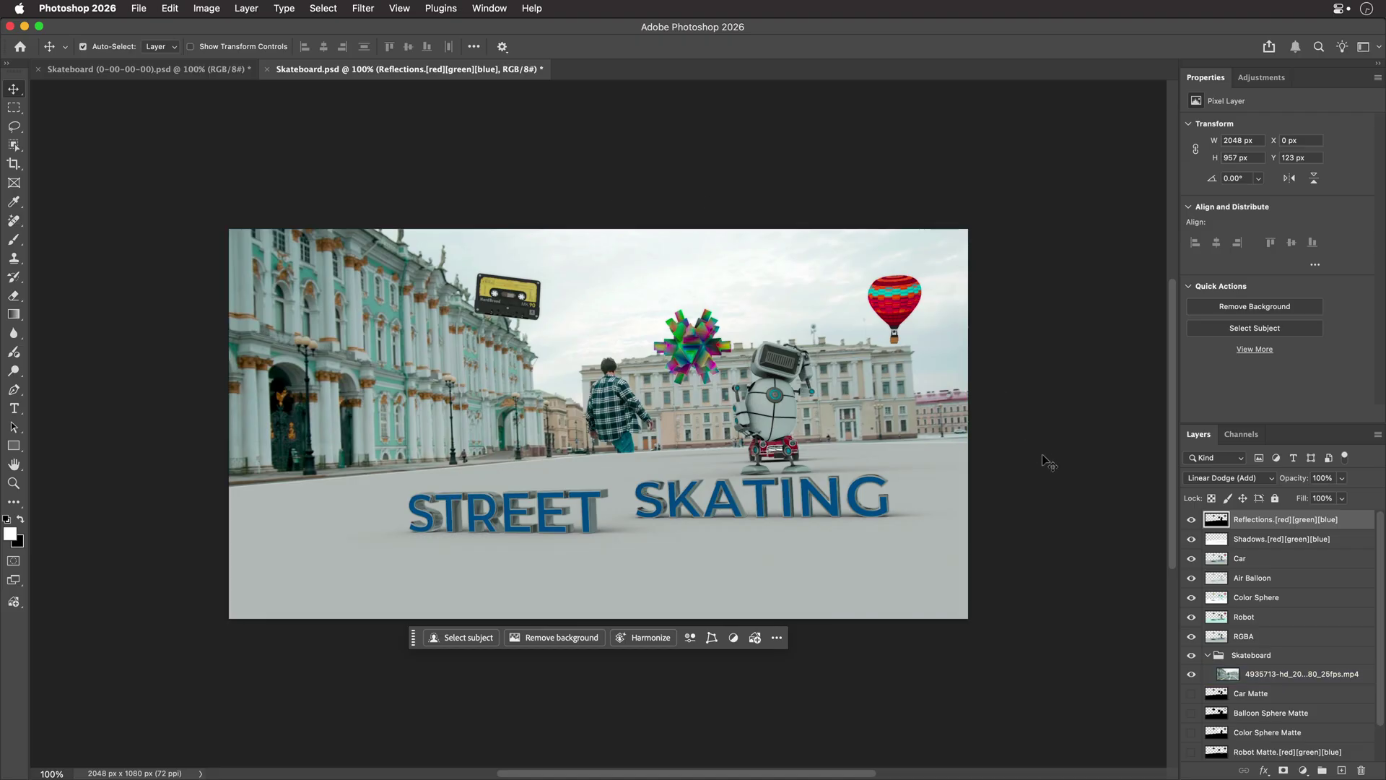
pyautogui.press('super+v')
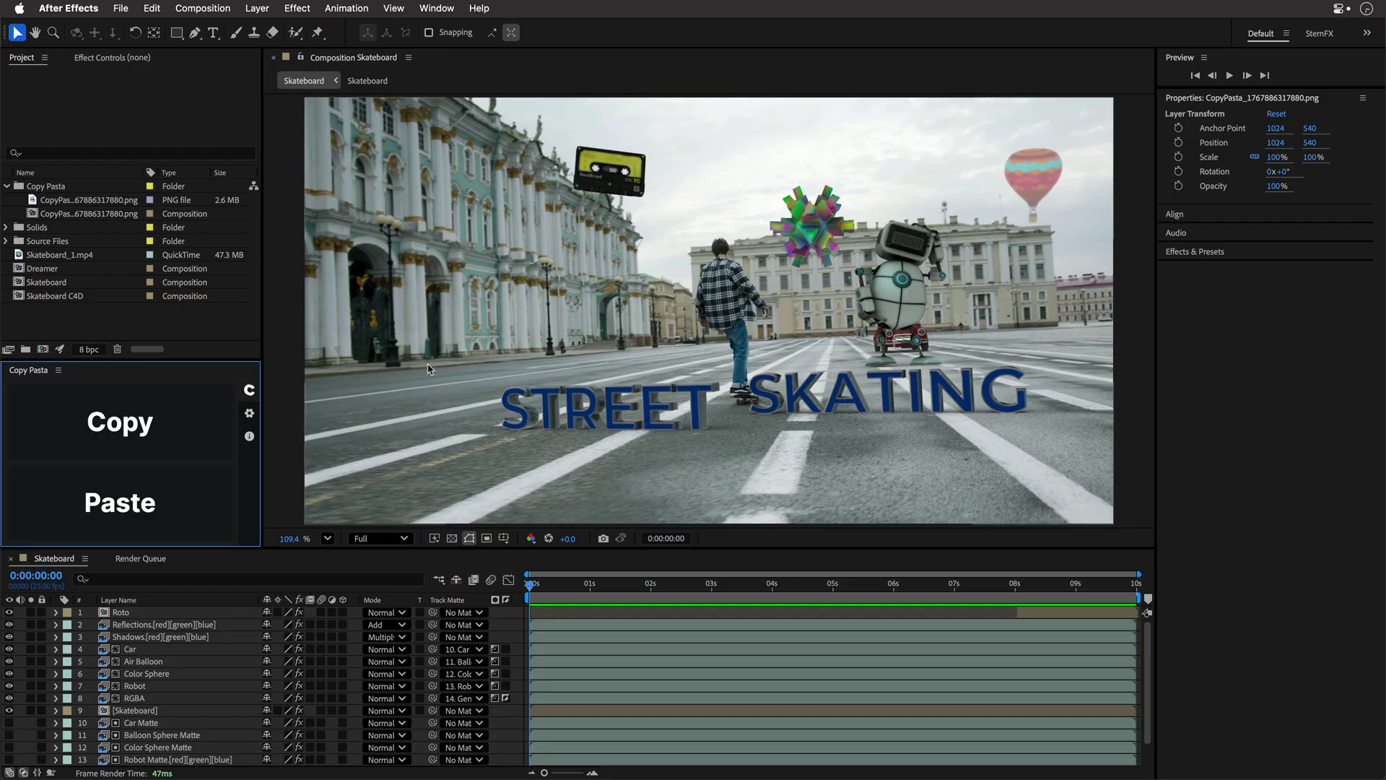
pyautogui.click(437, 8)
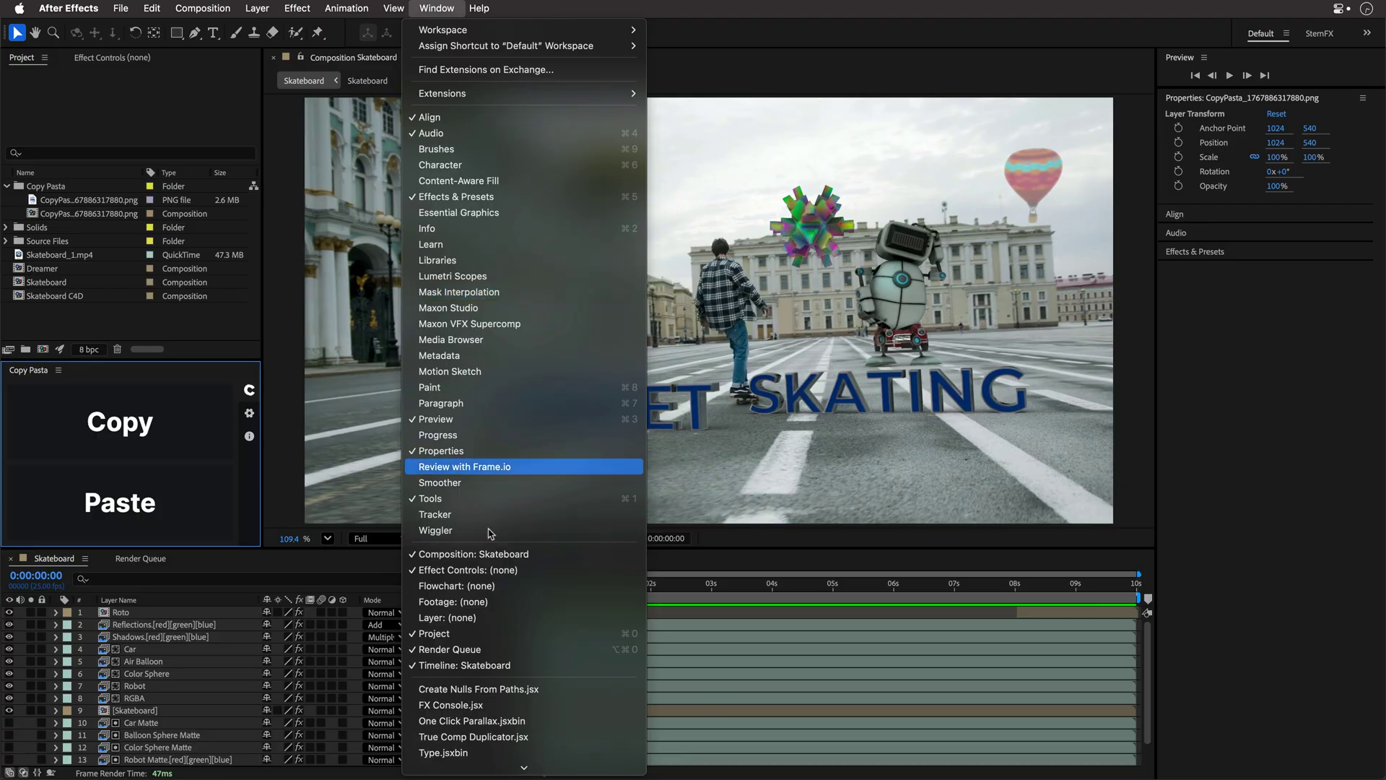
pyautogui.click(507, 705)
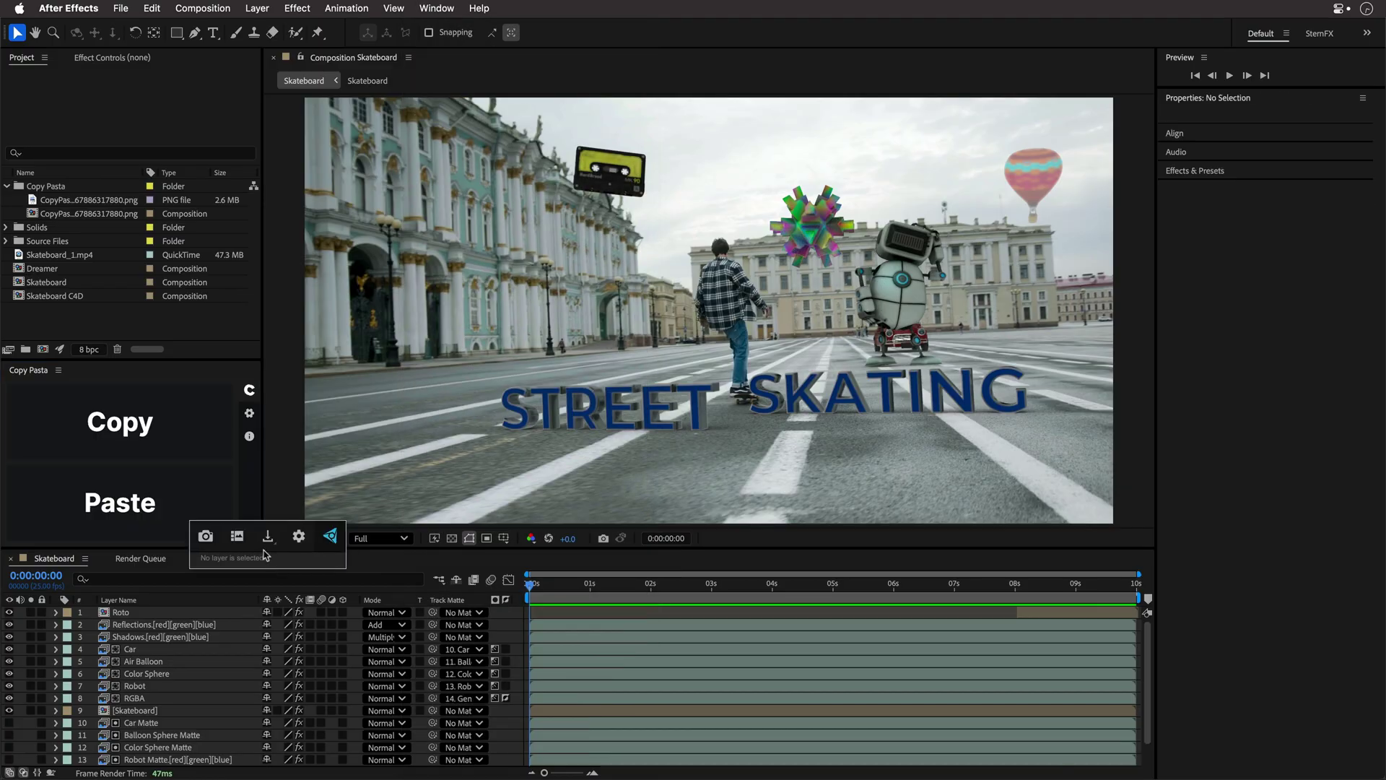
pyautogui.click(268, 538)
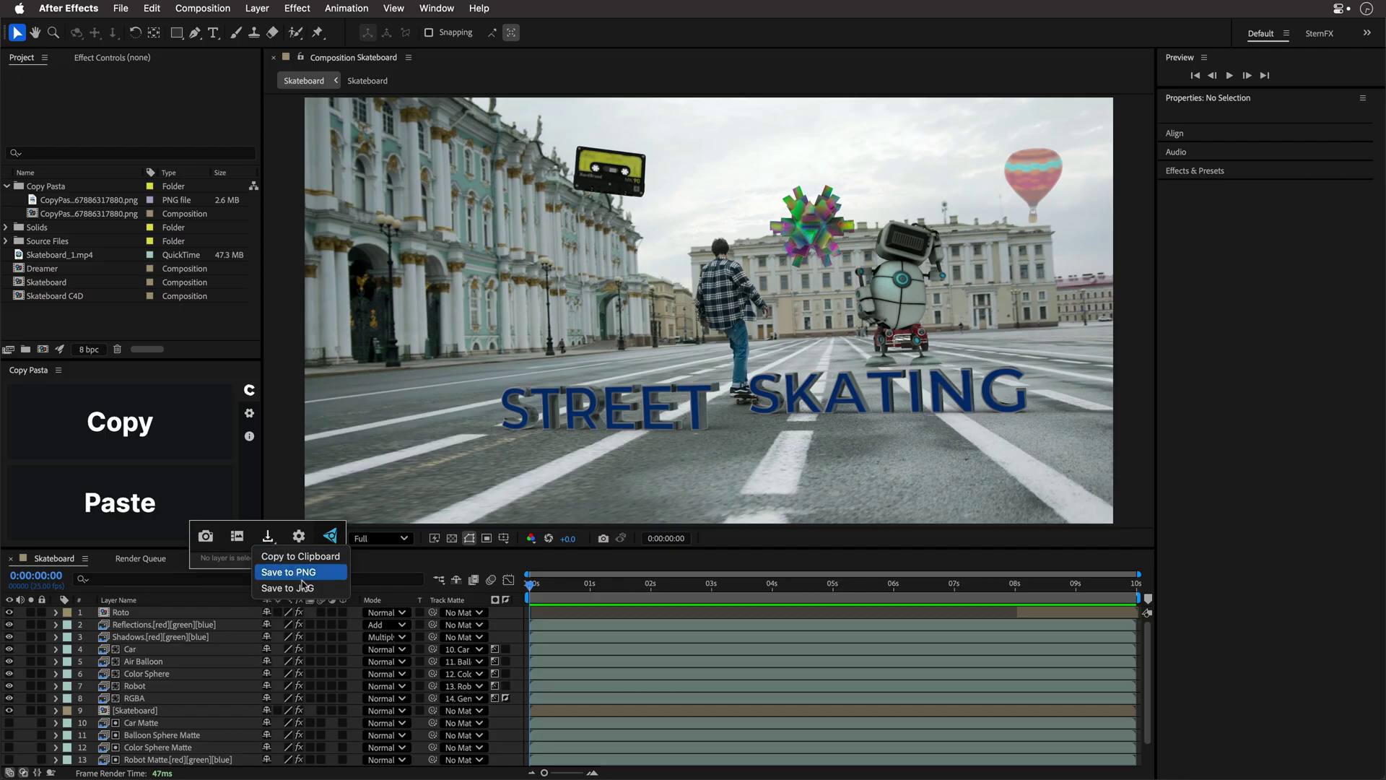
pyautogui.click(268, 543)
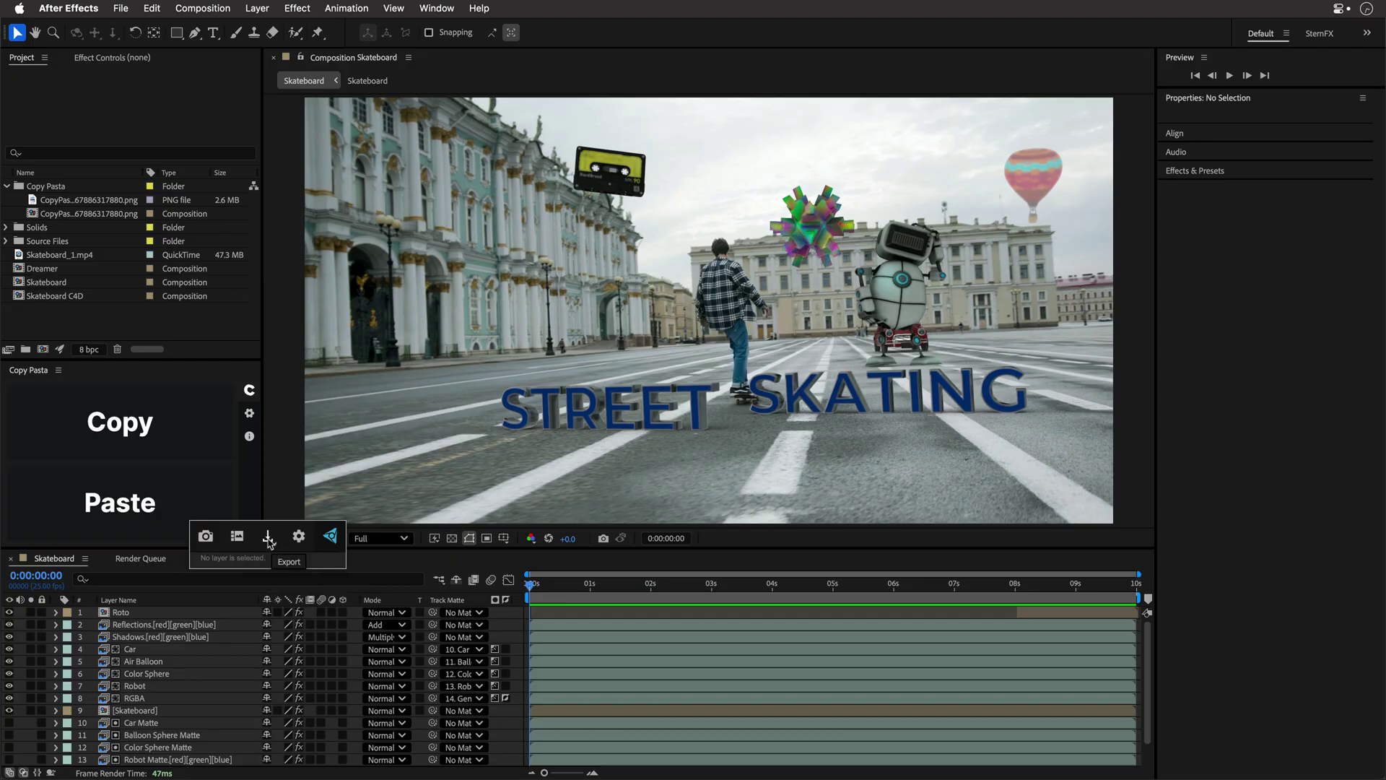
pyautogui.click(268, 543)
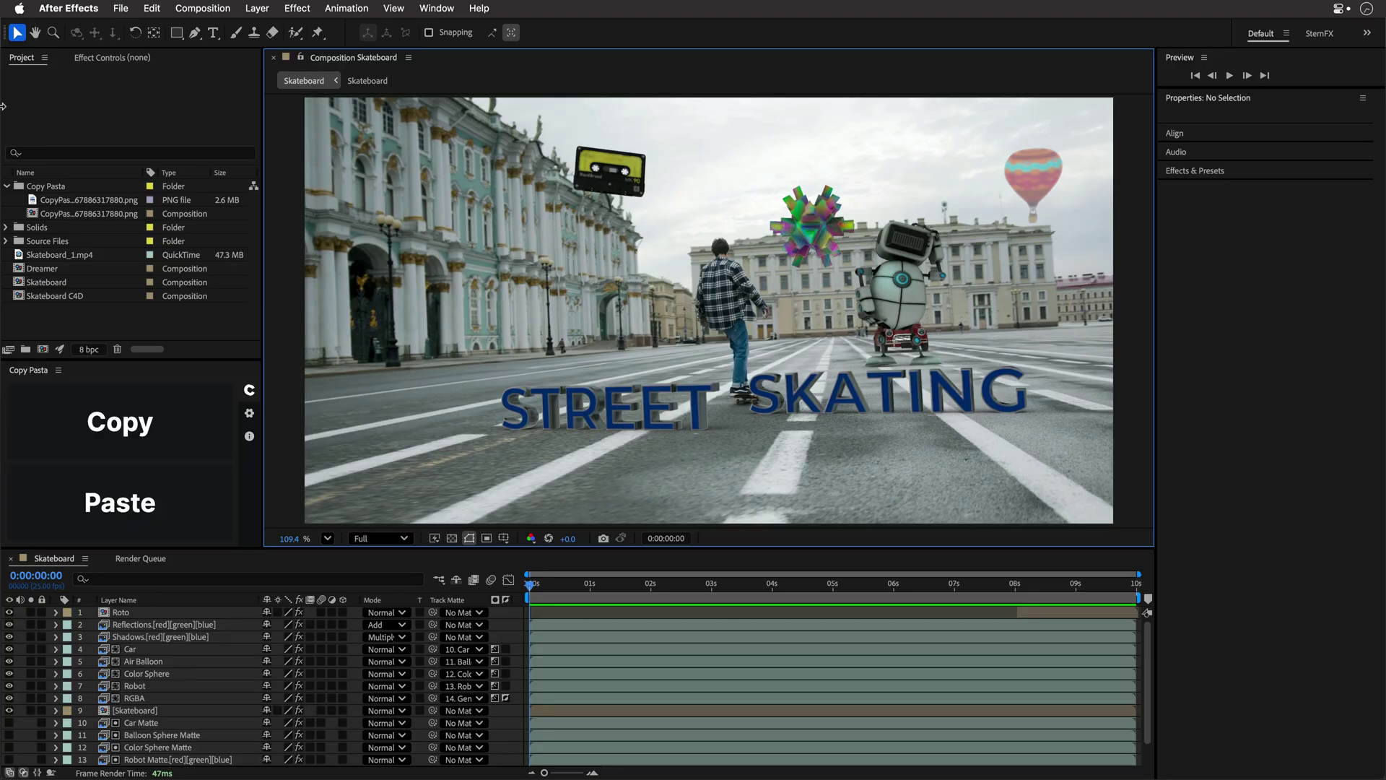
# Step: Open Dreamer, check its transparency grid, play a preview, and drag it toward Media Encoder
pyautogui.doubleClick(43, 268)
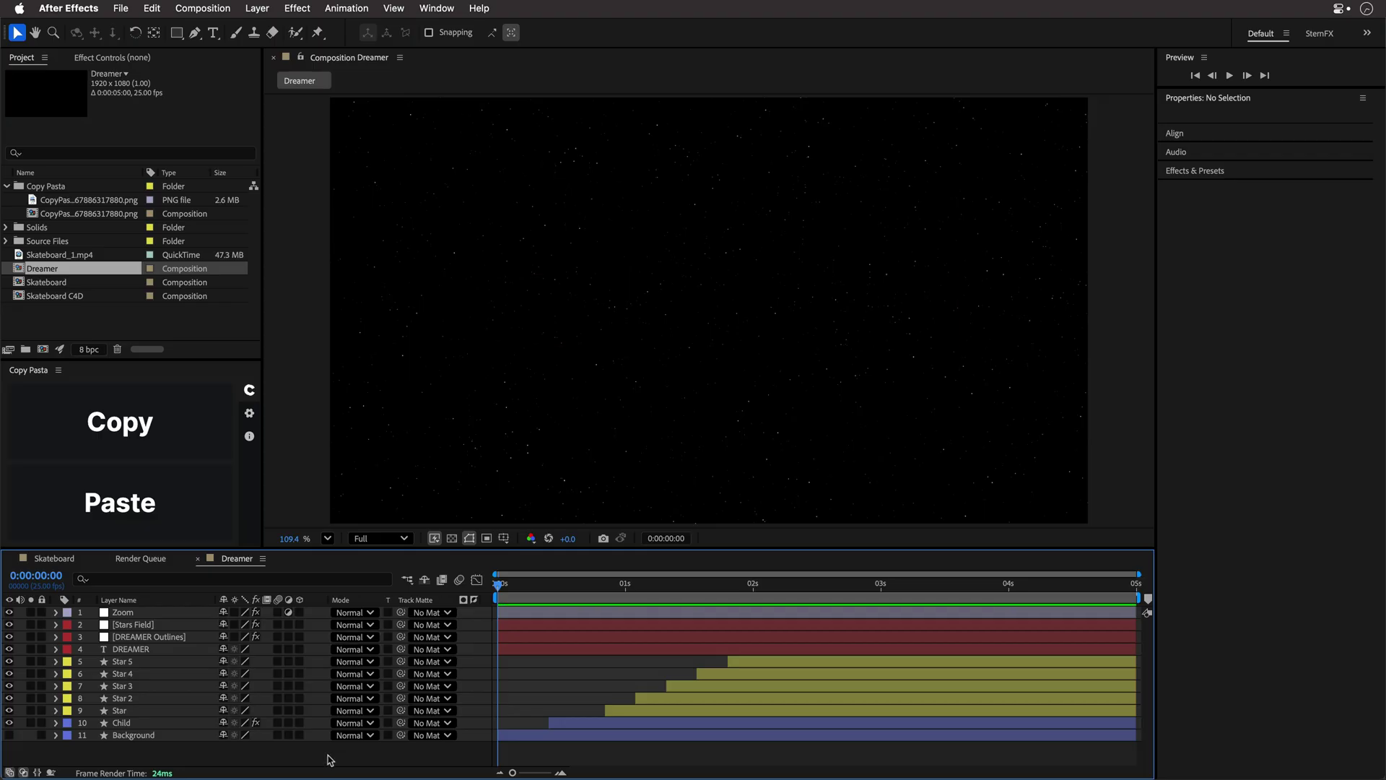
pyautogui.click(452, 538)
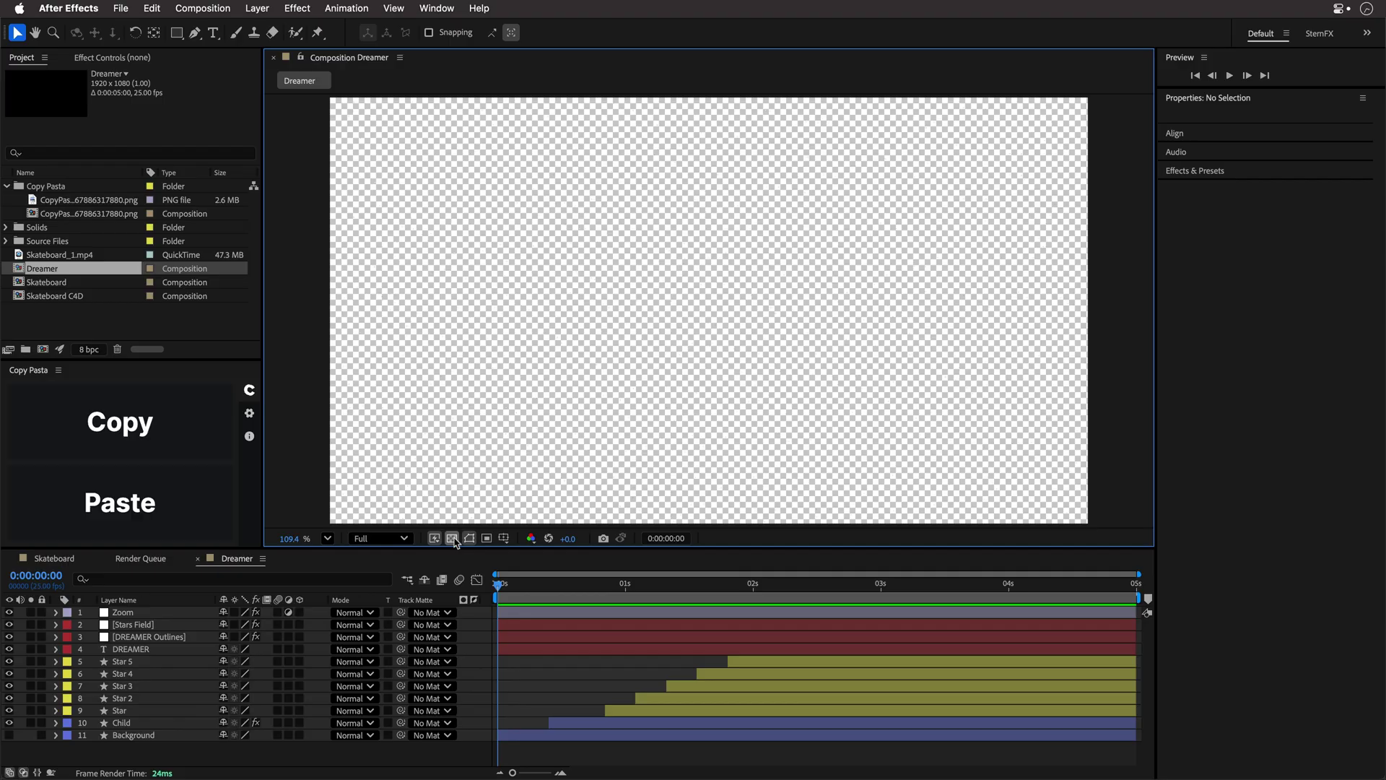
pyautogui.click(452, 539)
pyautogui.press('space')
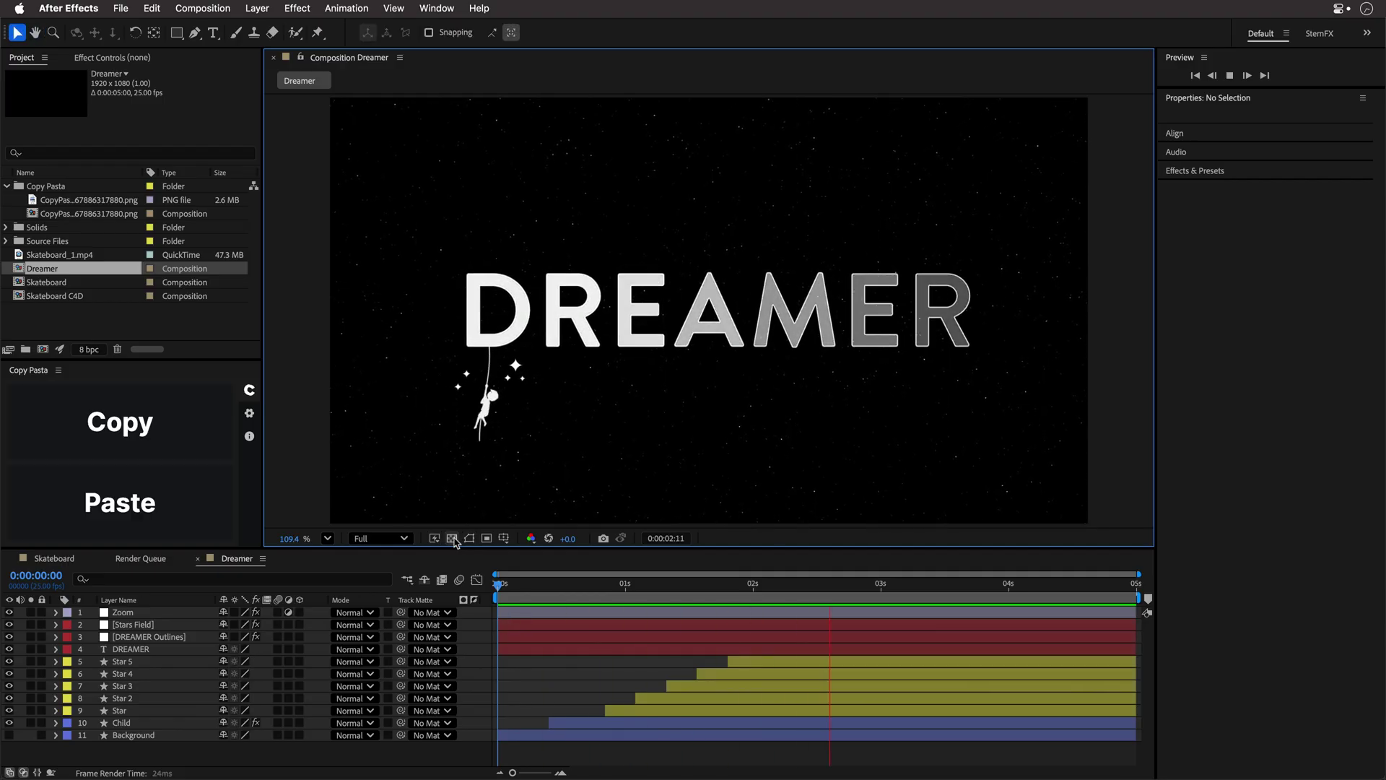
pyautogui.press('space')
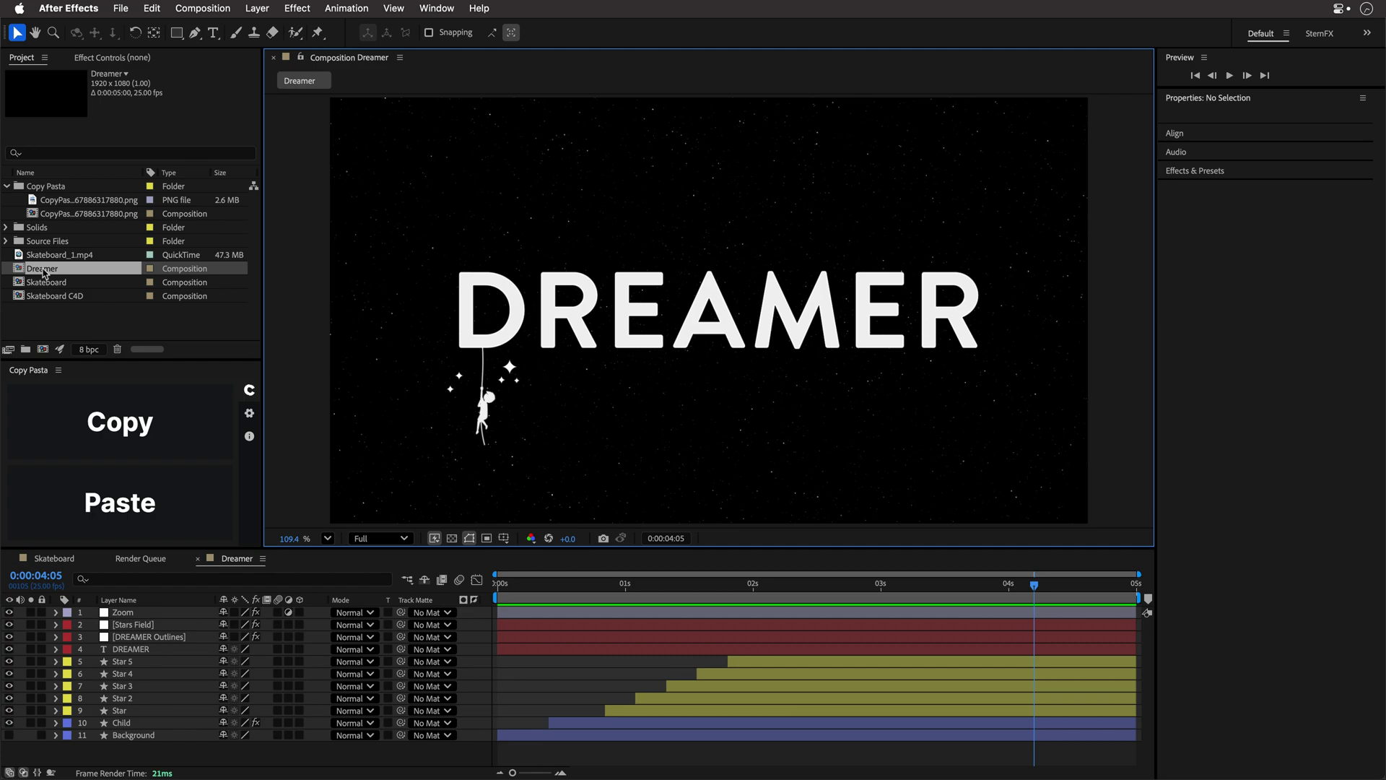
pyautogui.moveTo(43, 272); pyautogui.dragTo(743, 262)
# Step: Remove Skateboard from the queue and keep Dreamer's output format at H.264 after trying Animated GIF
pyautogui.press('super+Tab')
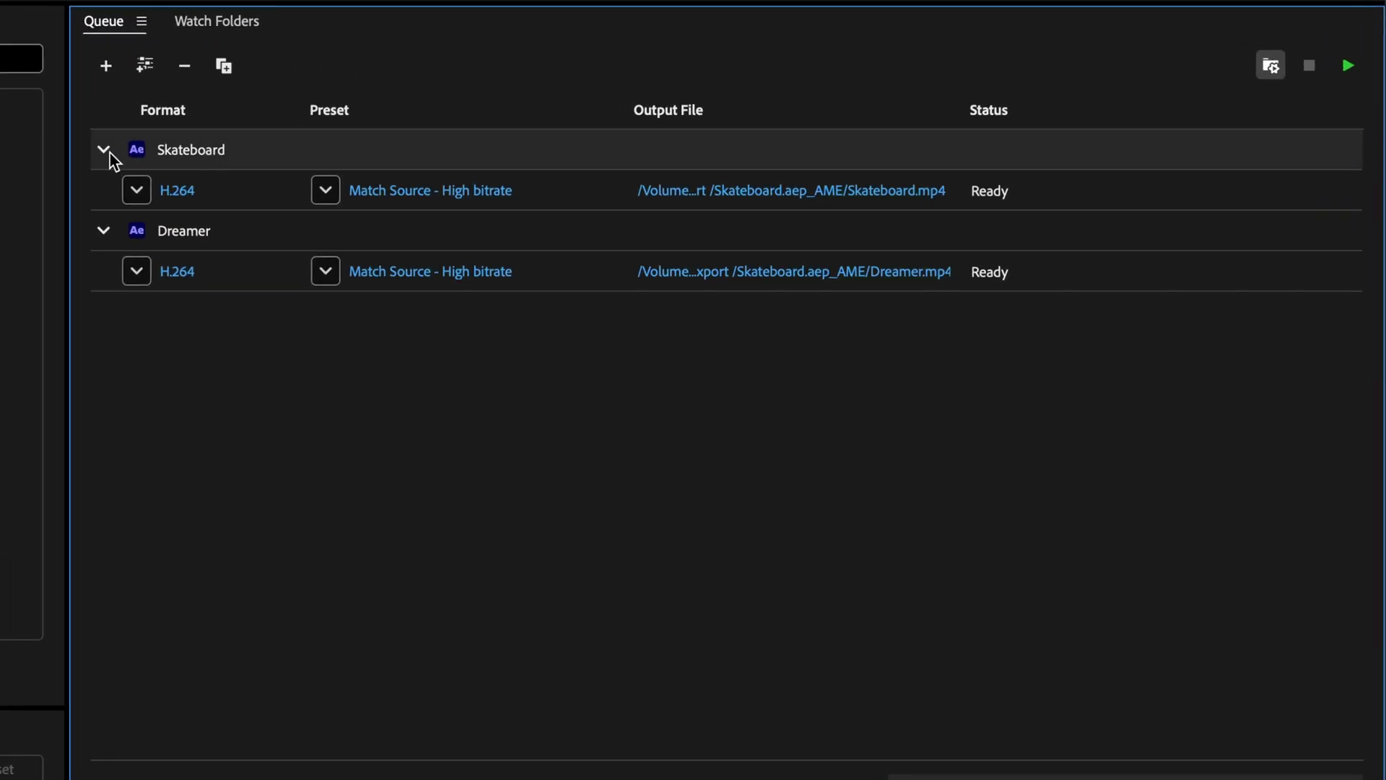
pyautogui.click(104, 151)
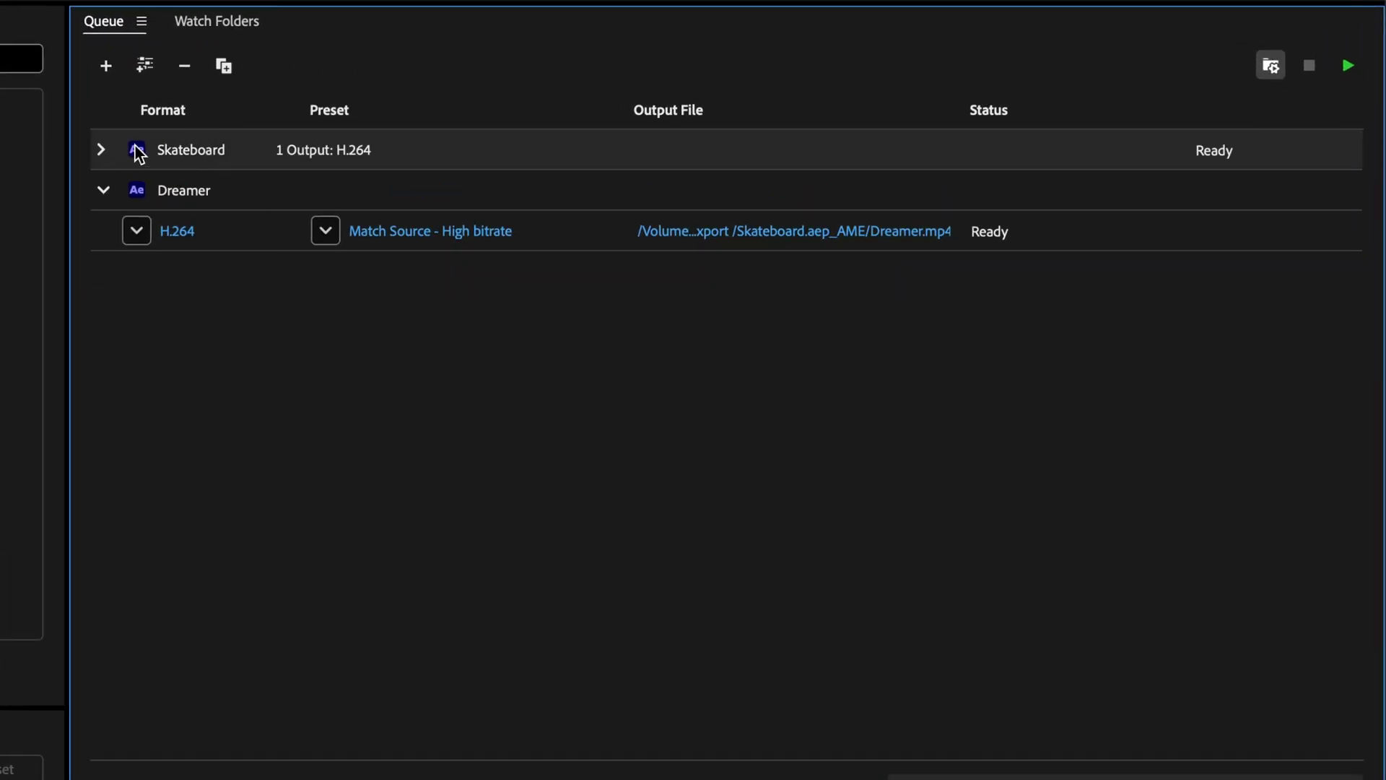
pyautogui.click(189, 70)
pyautogui.click(427, 724)
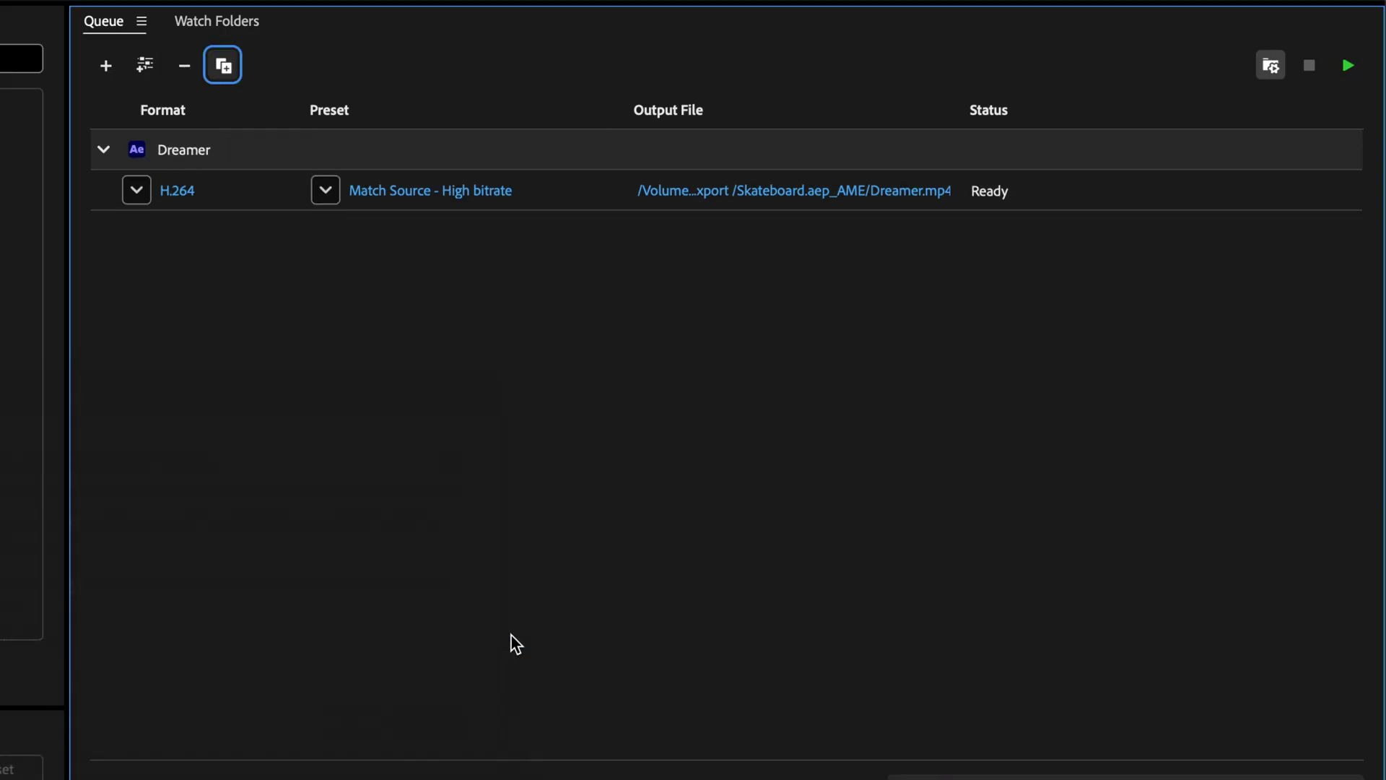
pyautogui.click(137, 193)
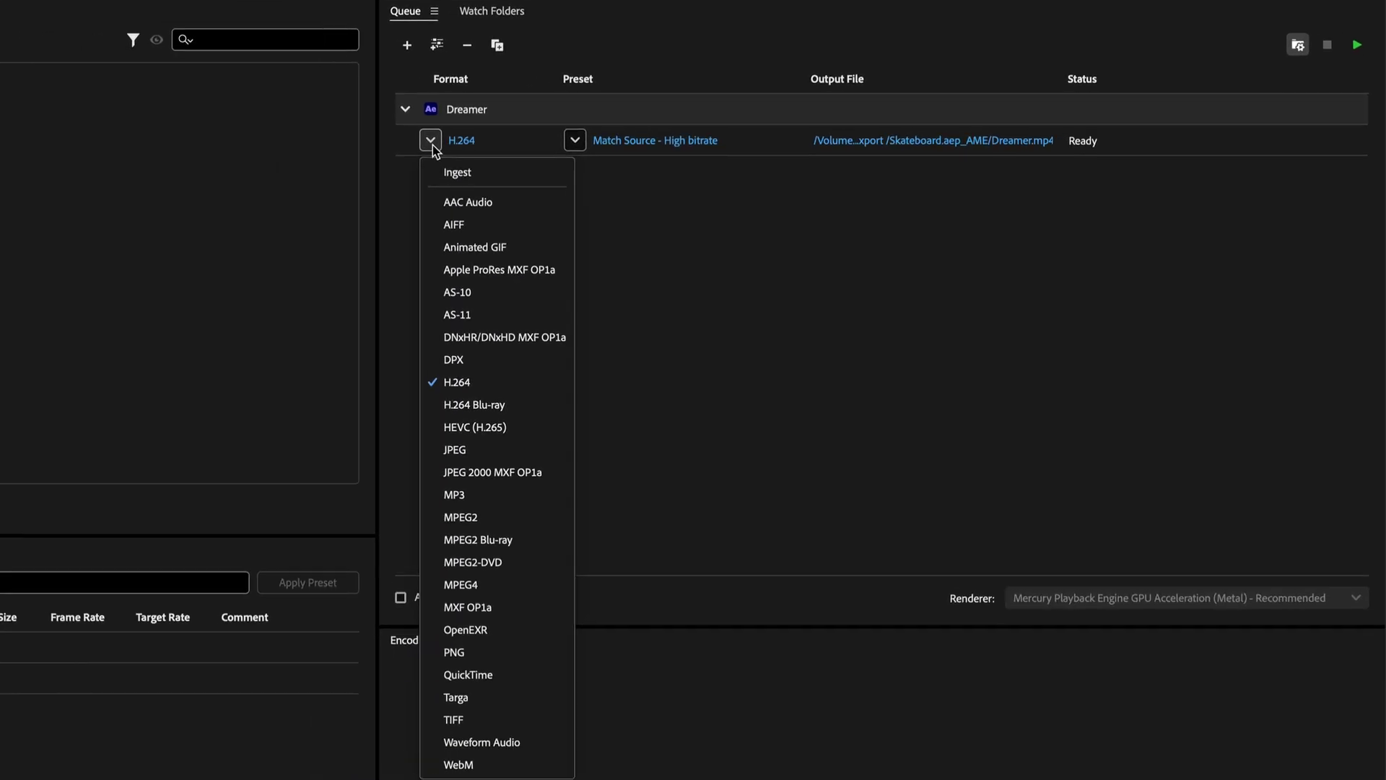
pyautogui.click(462, 254)
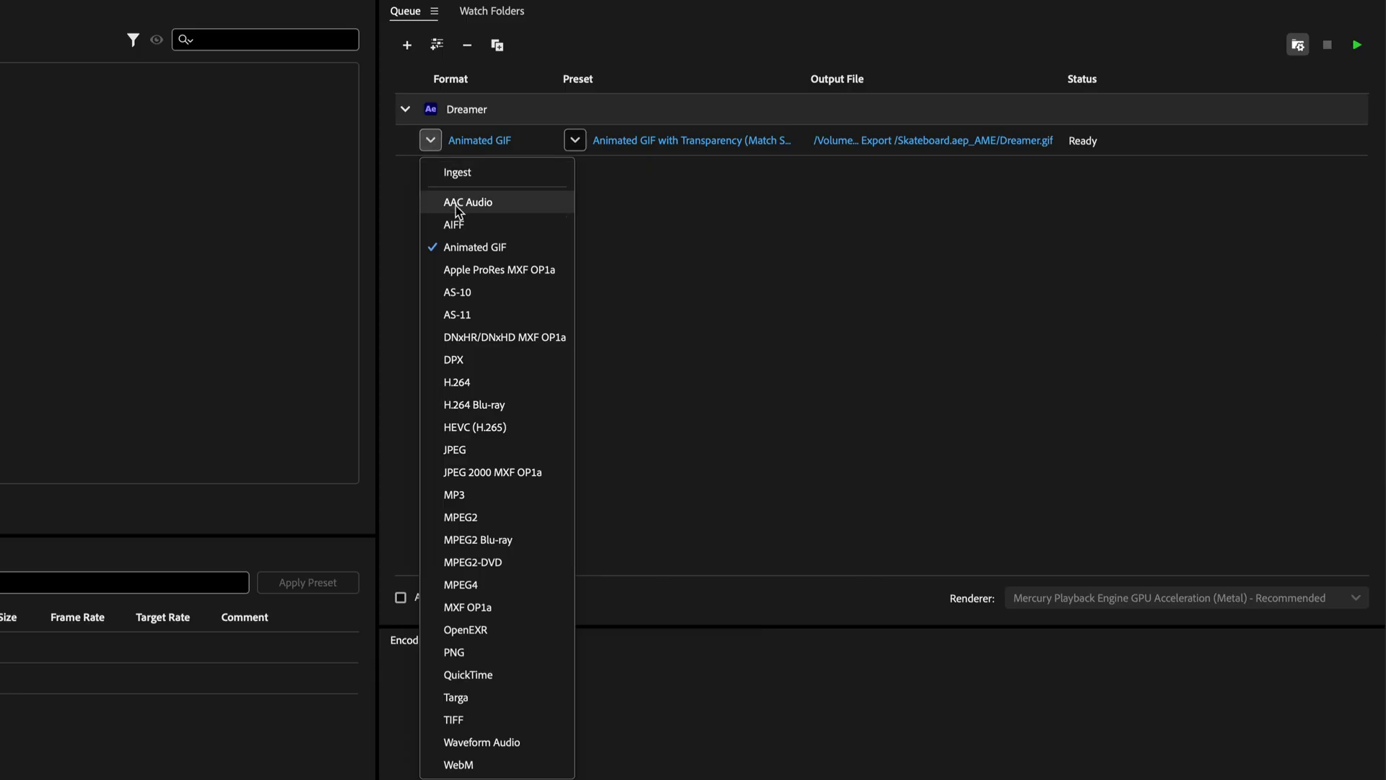
pyautogui.click(457, 382)
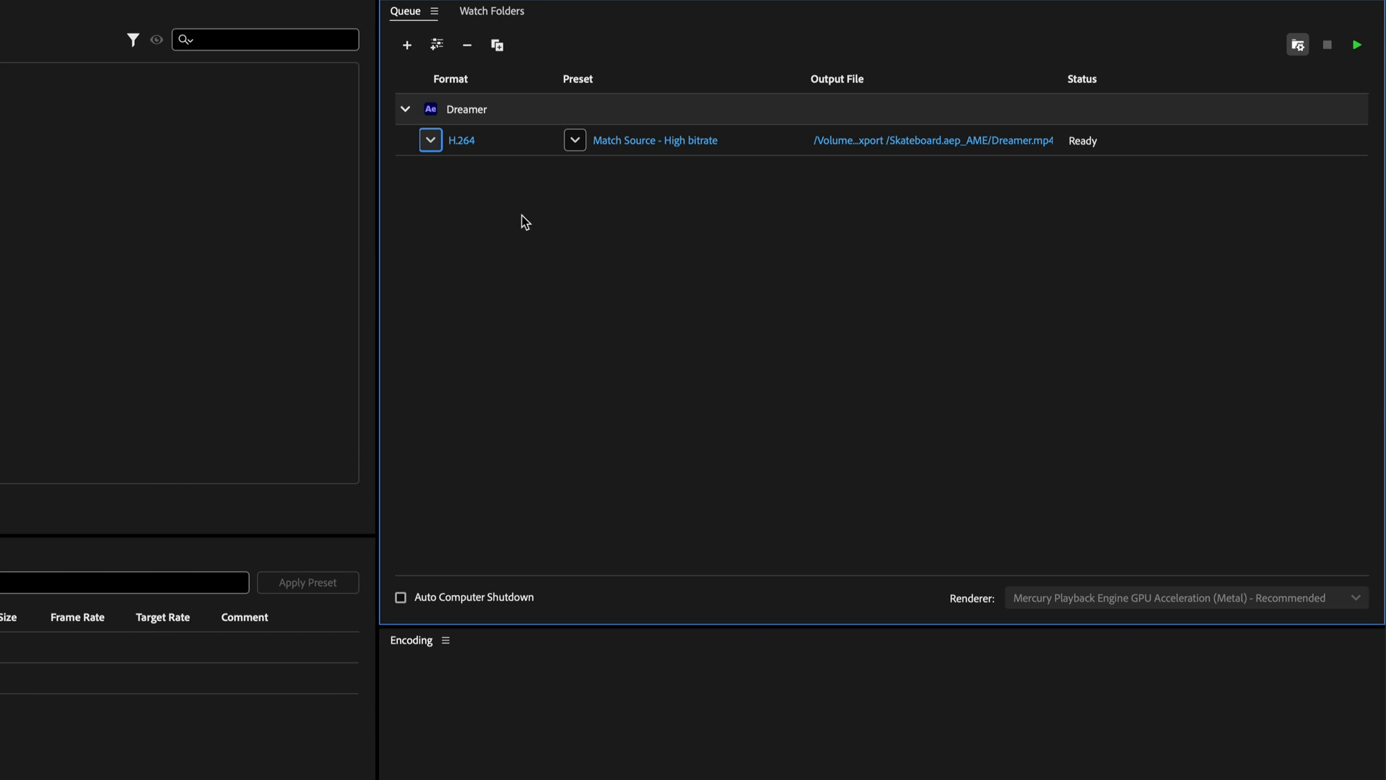
# Step: Duplicate Dreamer's H.264 output and set the copy's format to WebM, after trying QuickTime ProRes 4444
pyautogui.click(504, 134)
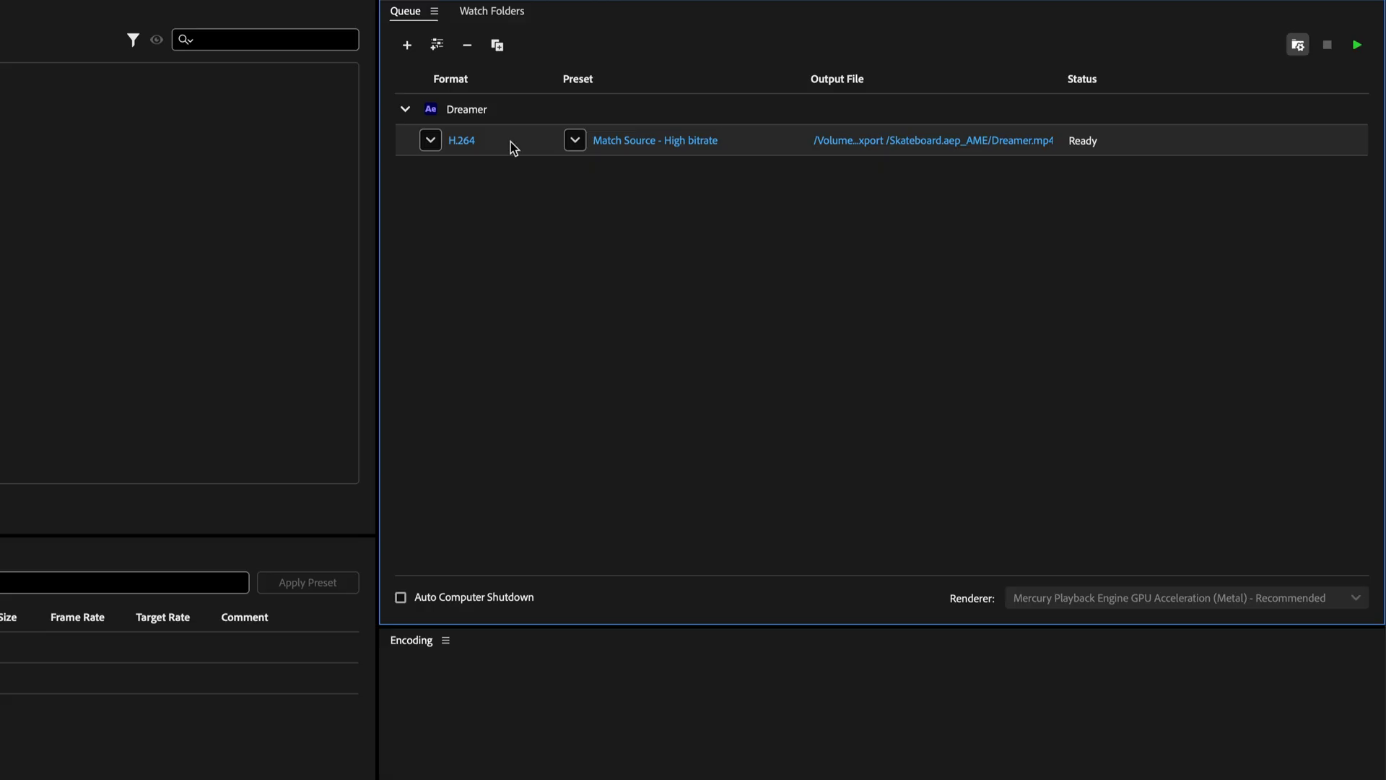
pyautogui.click(498, 45)
pyautogui.click(430, 171)
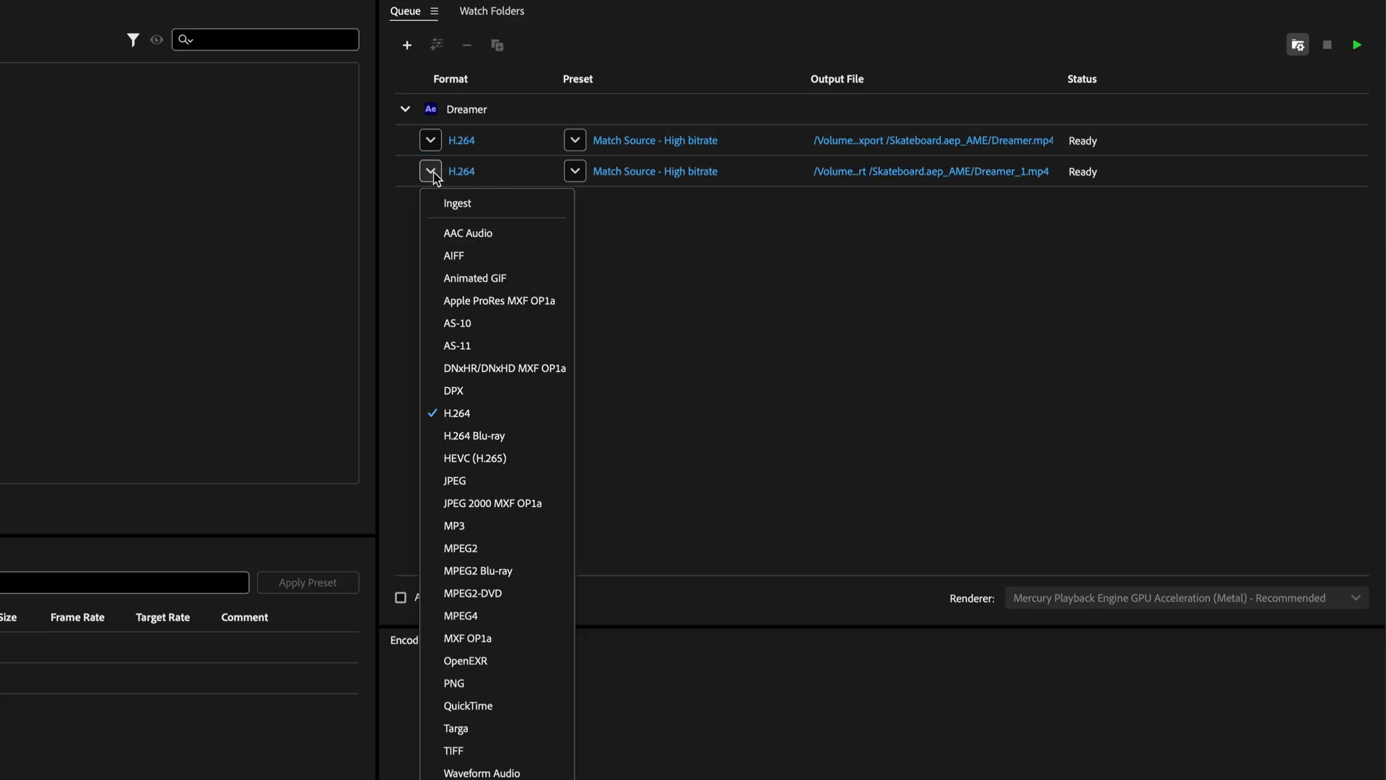
pyautogui.click(479, 706)
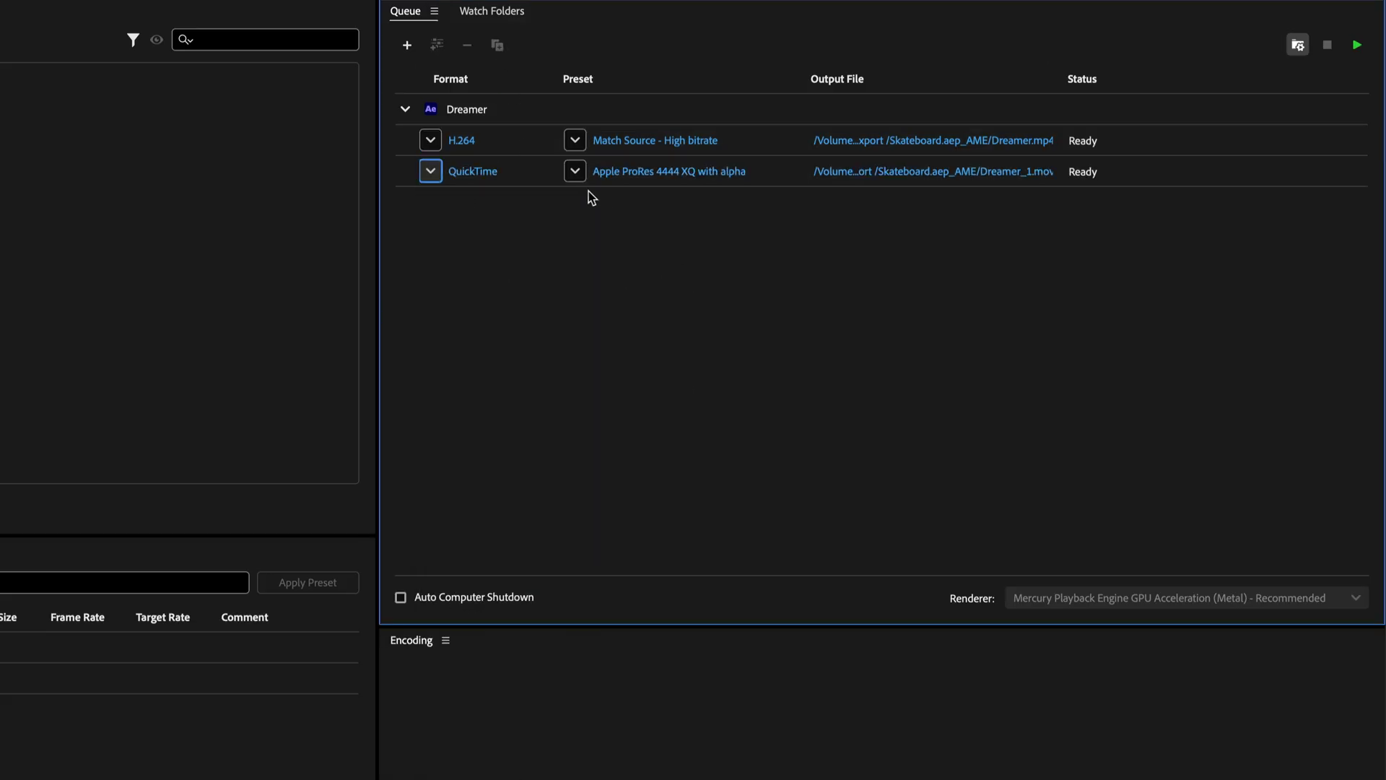
pyautogui.click(574, 172)
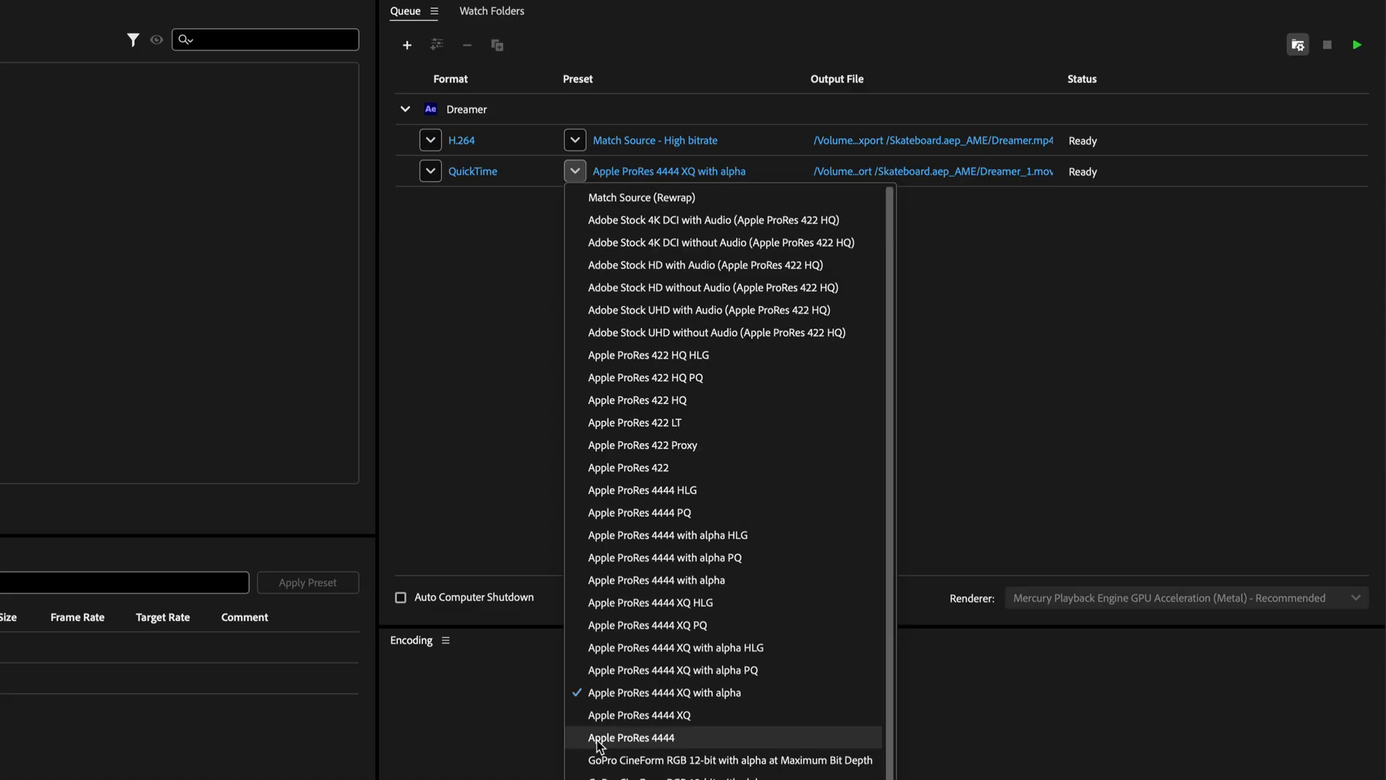
pyautogui.click(598, 734)
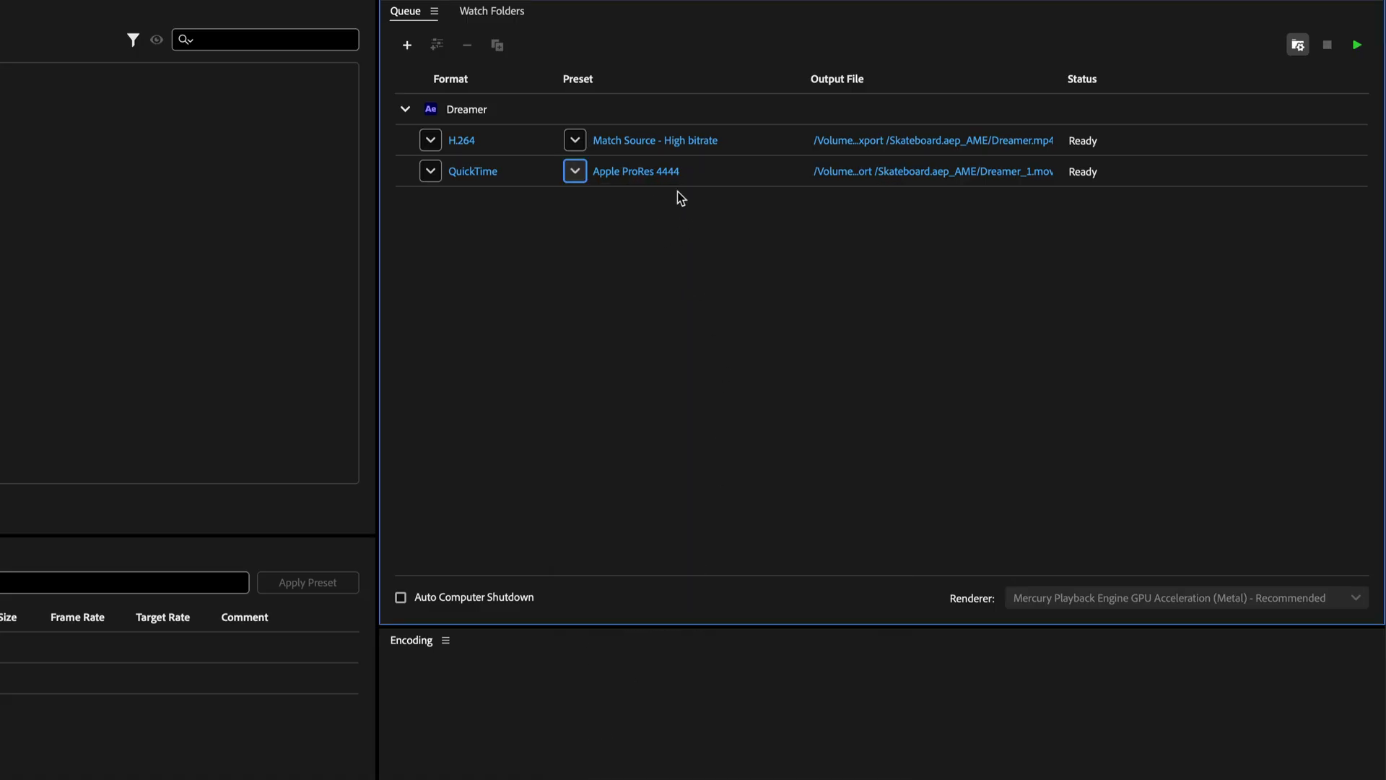
pyautogui.moveTo(622, 176)
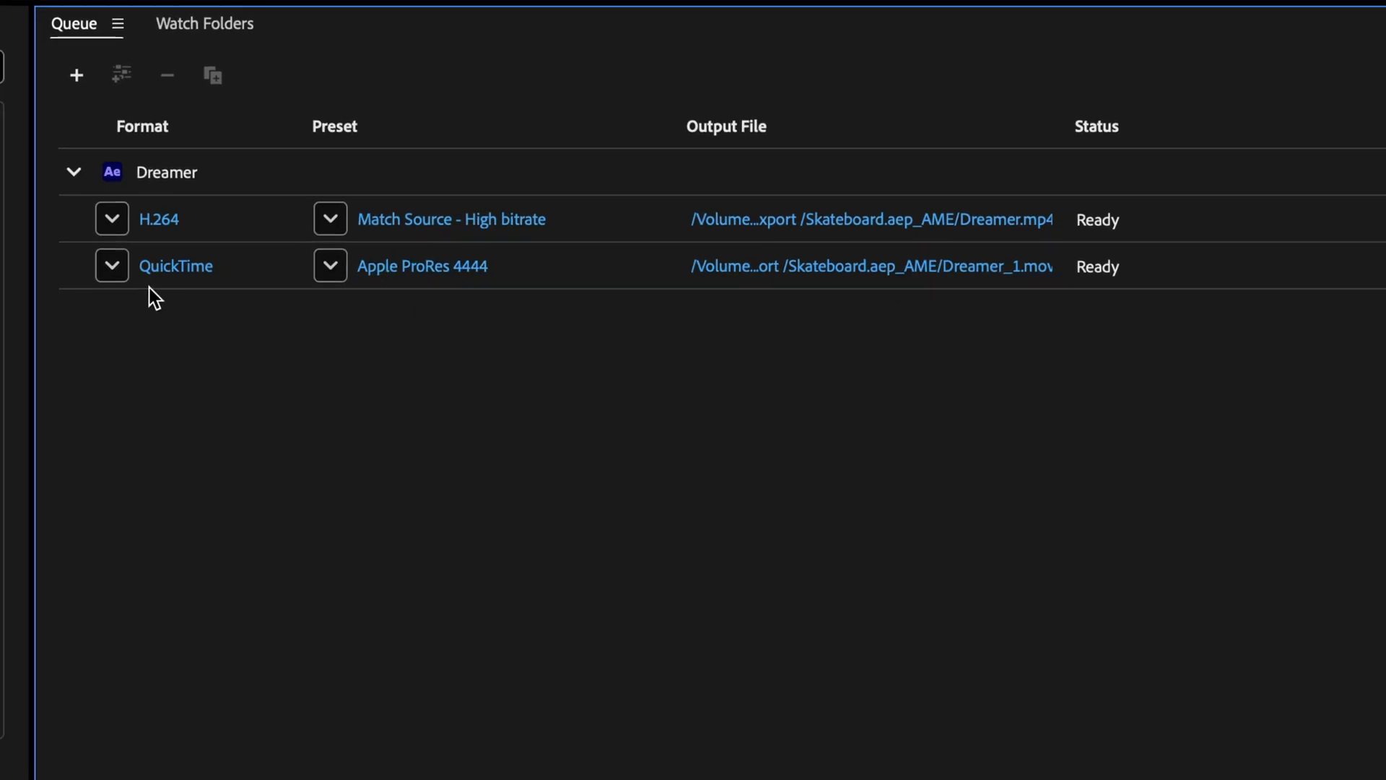
pyautogui.click(431, 138)
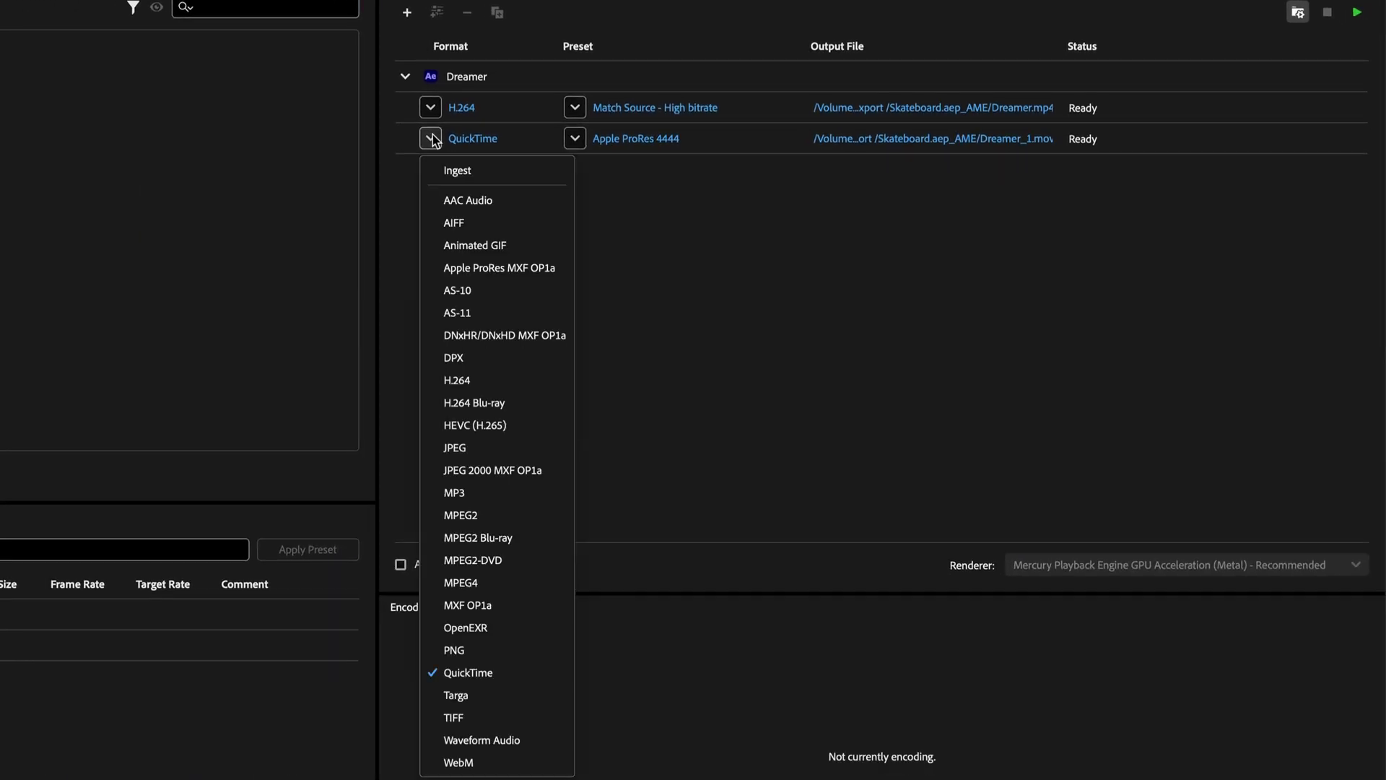
pyautogui.click(459, 762)
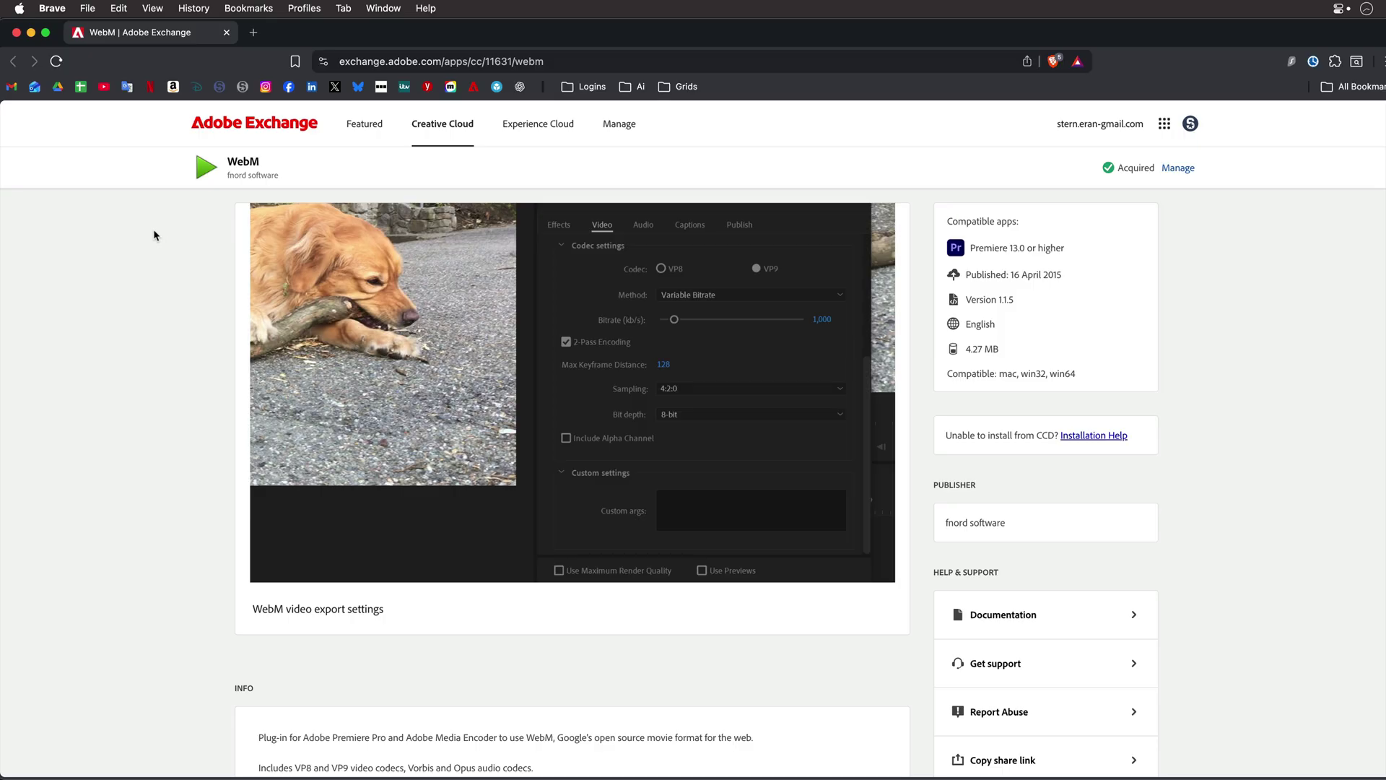
pyautogui.press('super+Tab')
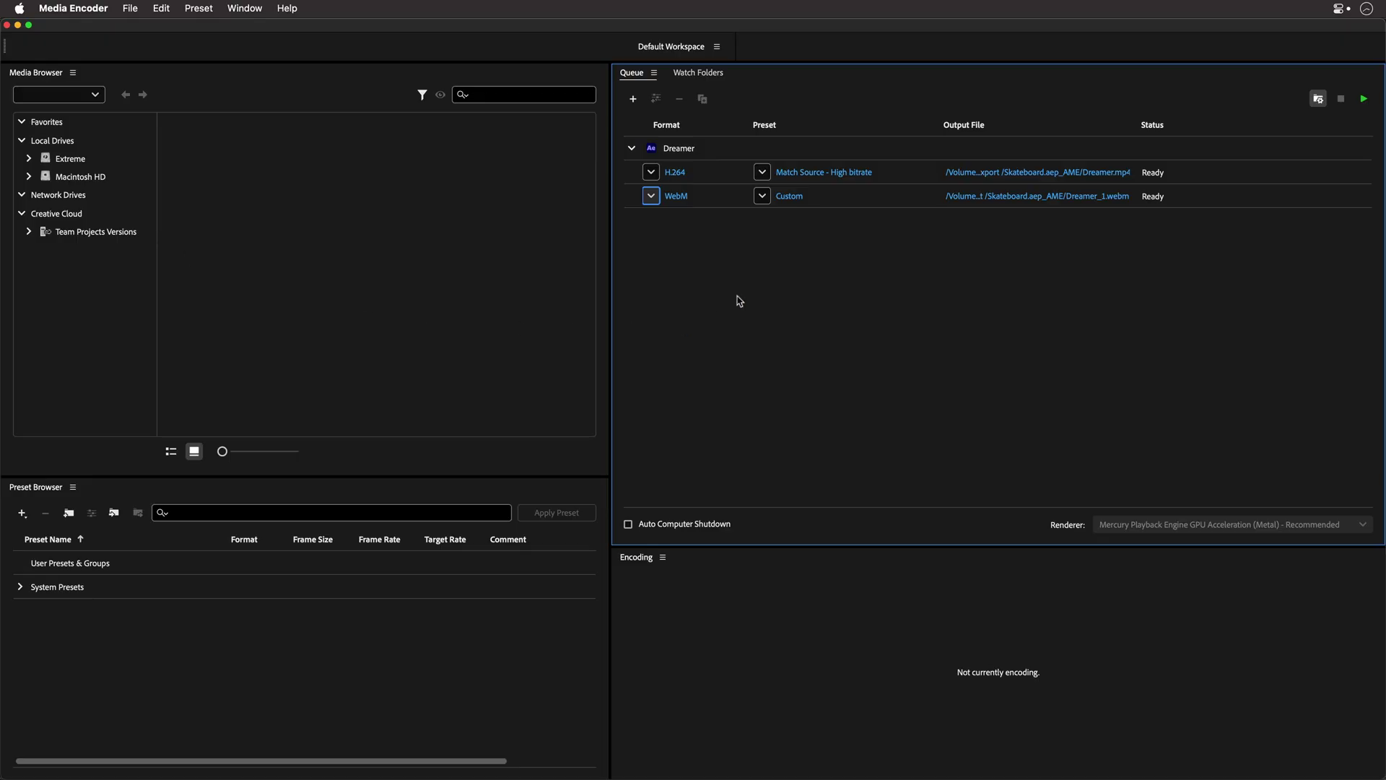
# Step: Set the WebM output to Field Type None, with alpha, no audio or captions, saving Dreamer.webm to Desktop
pyautogui.click(786, 196)
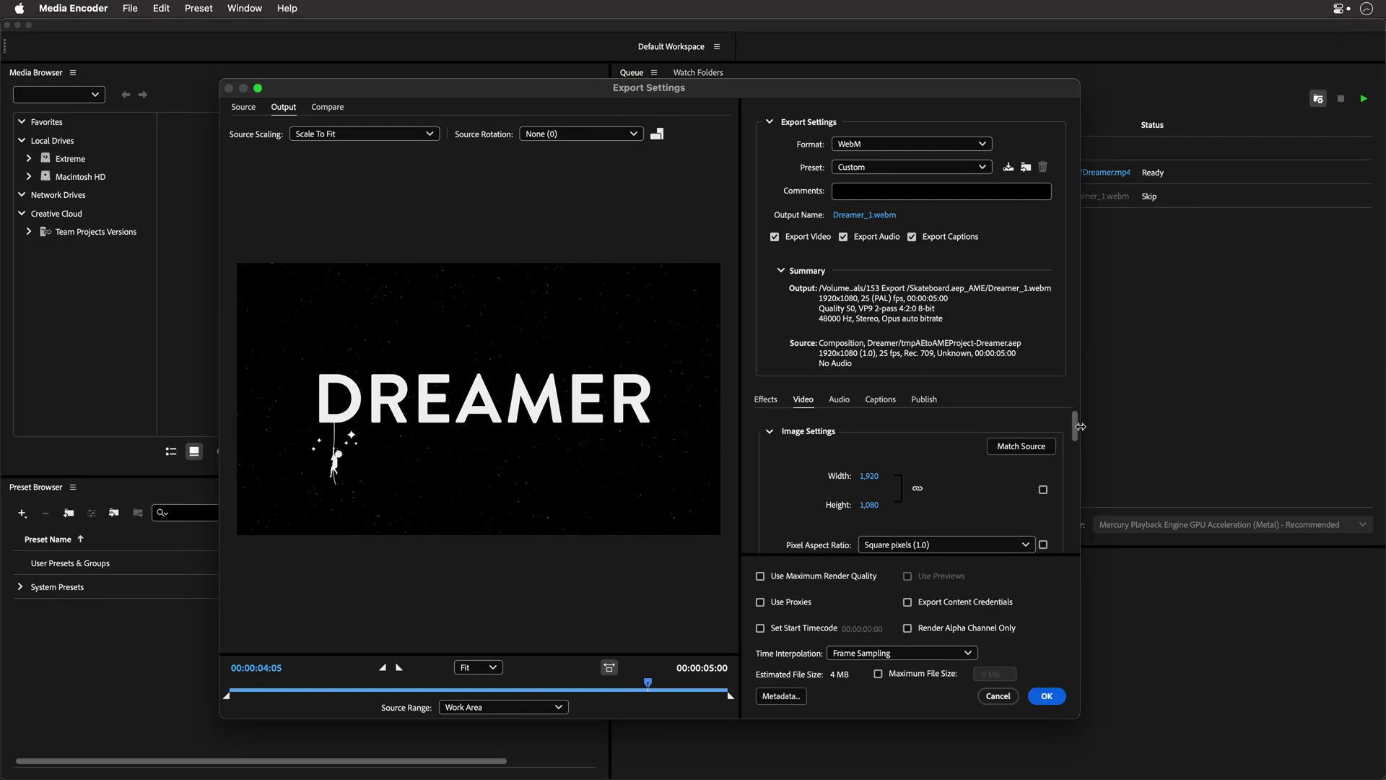
pyautogui.scroll(-3, 1075, 431)
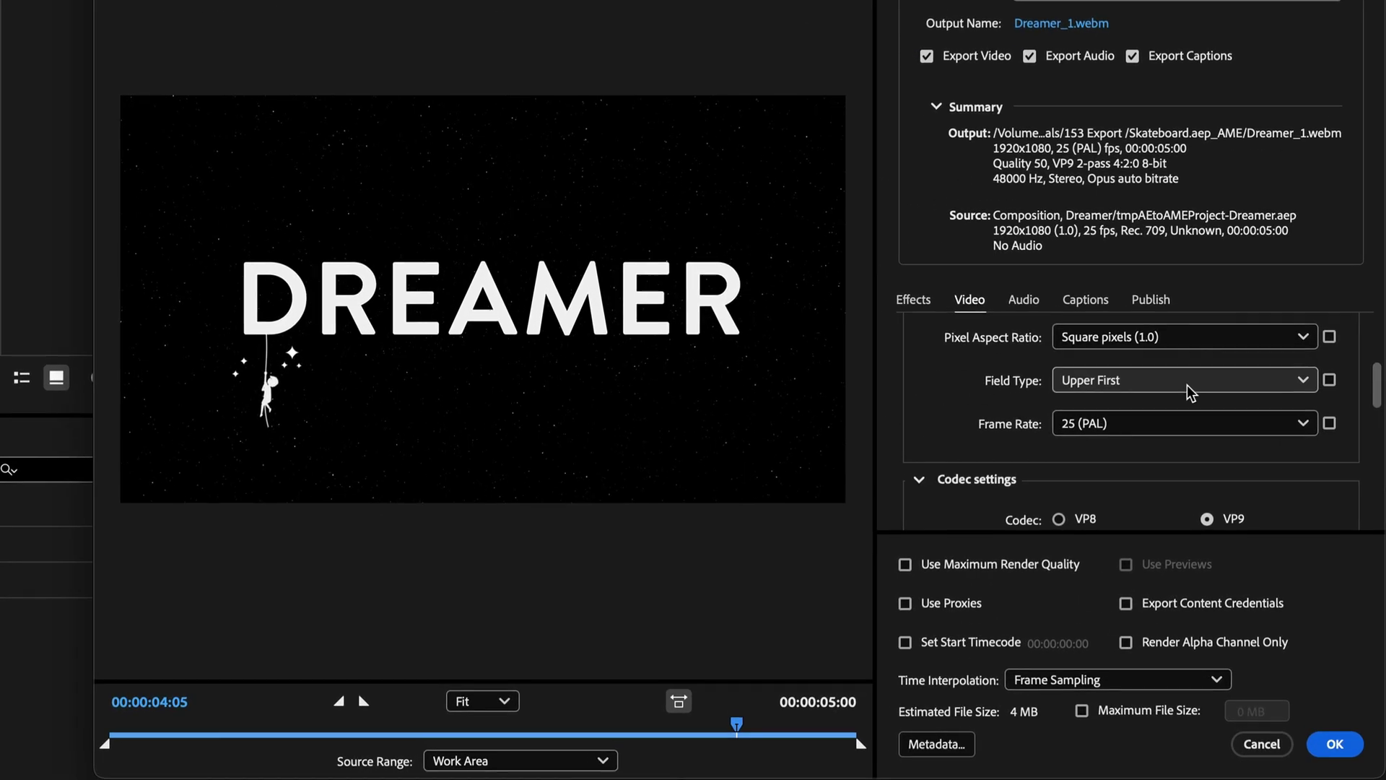
pyautogui.click(1189, 392)
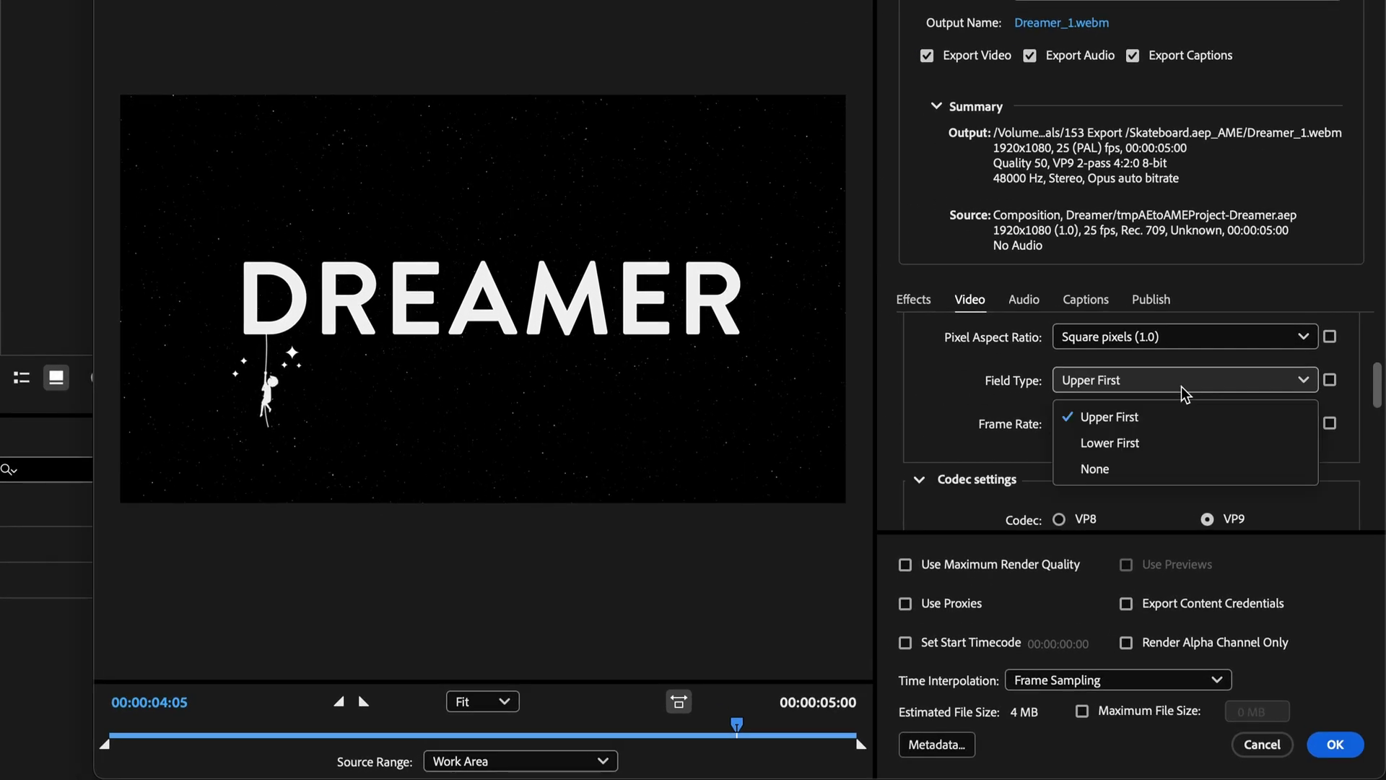
pyautogui.click(1160, 466)
pyautogui.moveTo(1376, 384); pyautogui.dragTo(1372, 476)
pyautogui.click(984, 479)
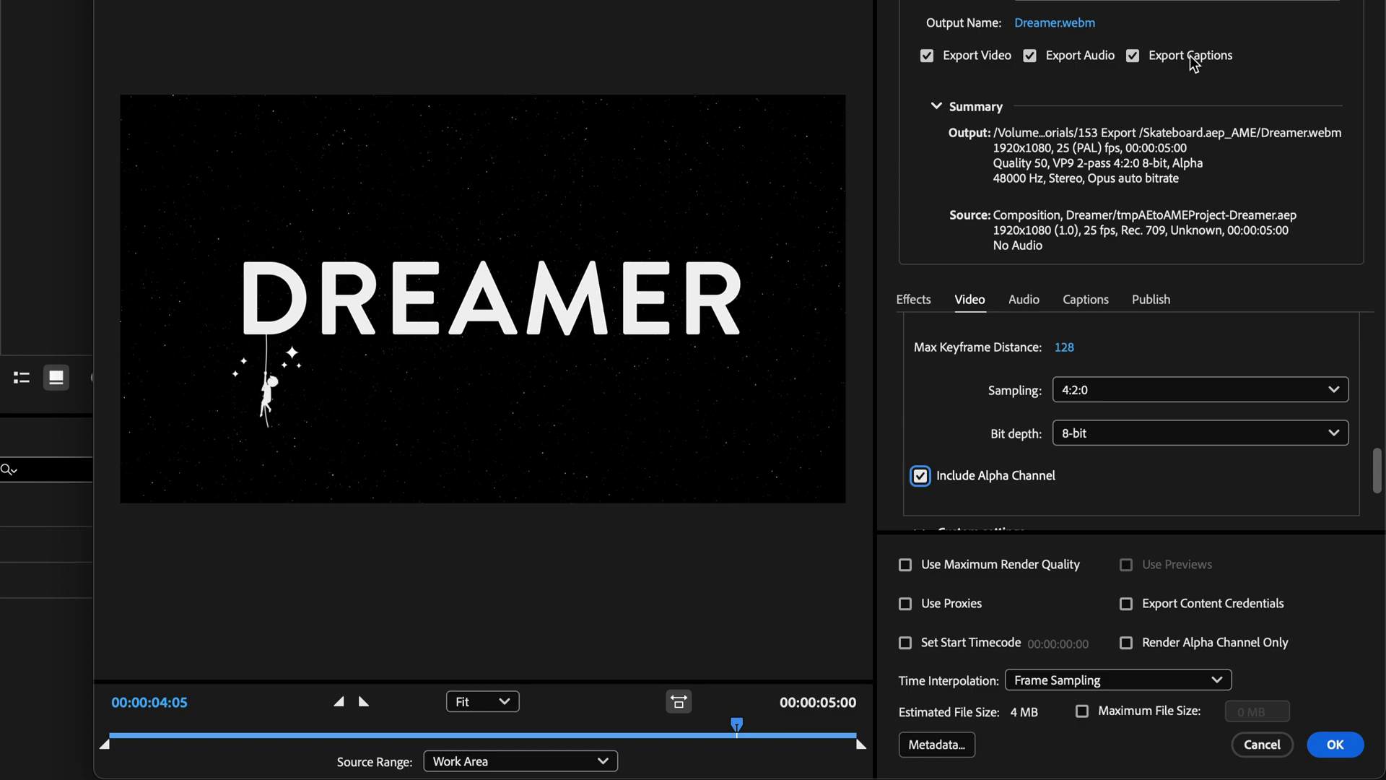
pyautogui.click(1163, 63)
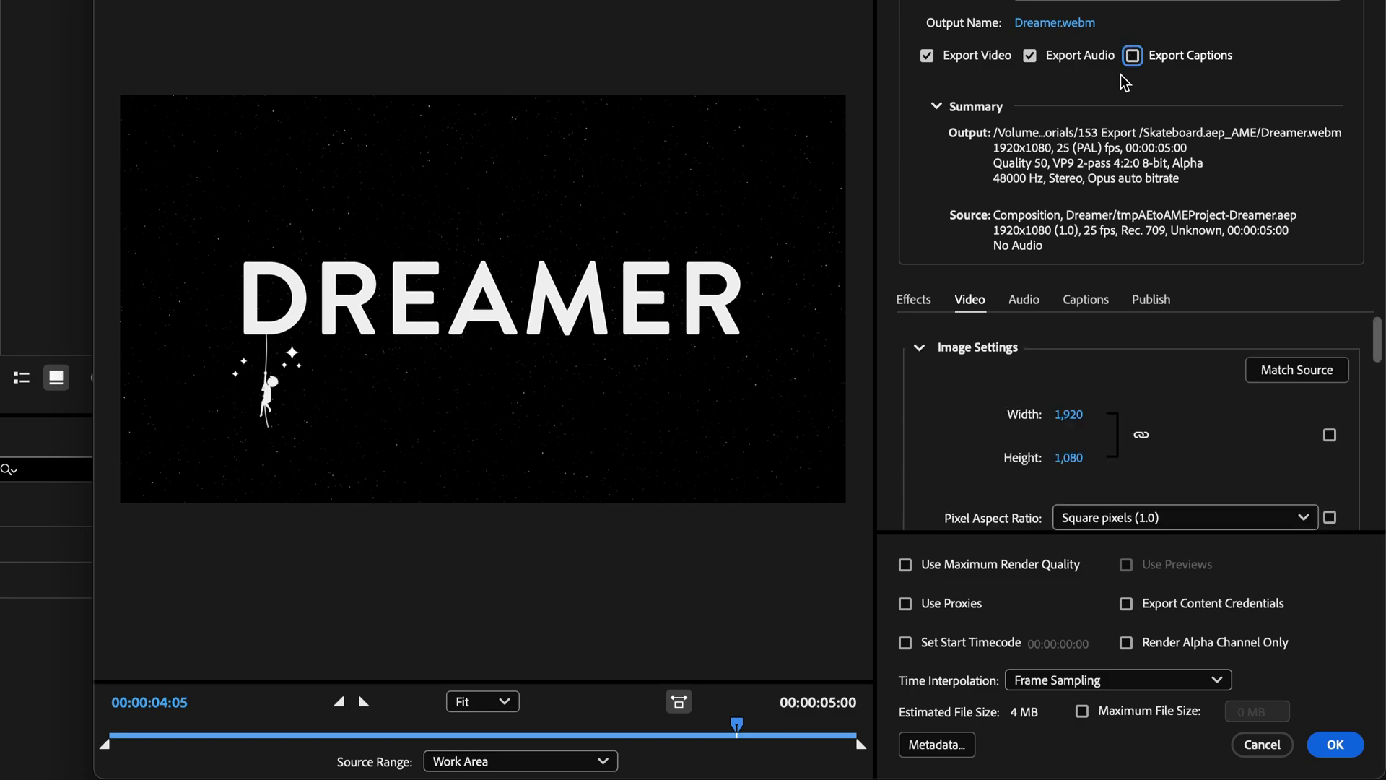
pyautogui.click(1059, 65)
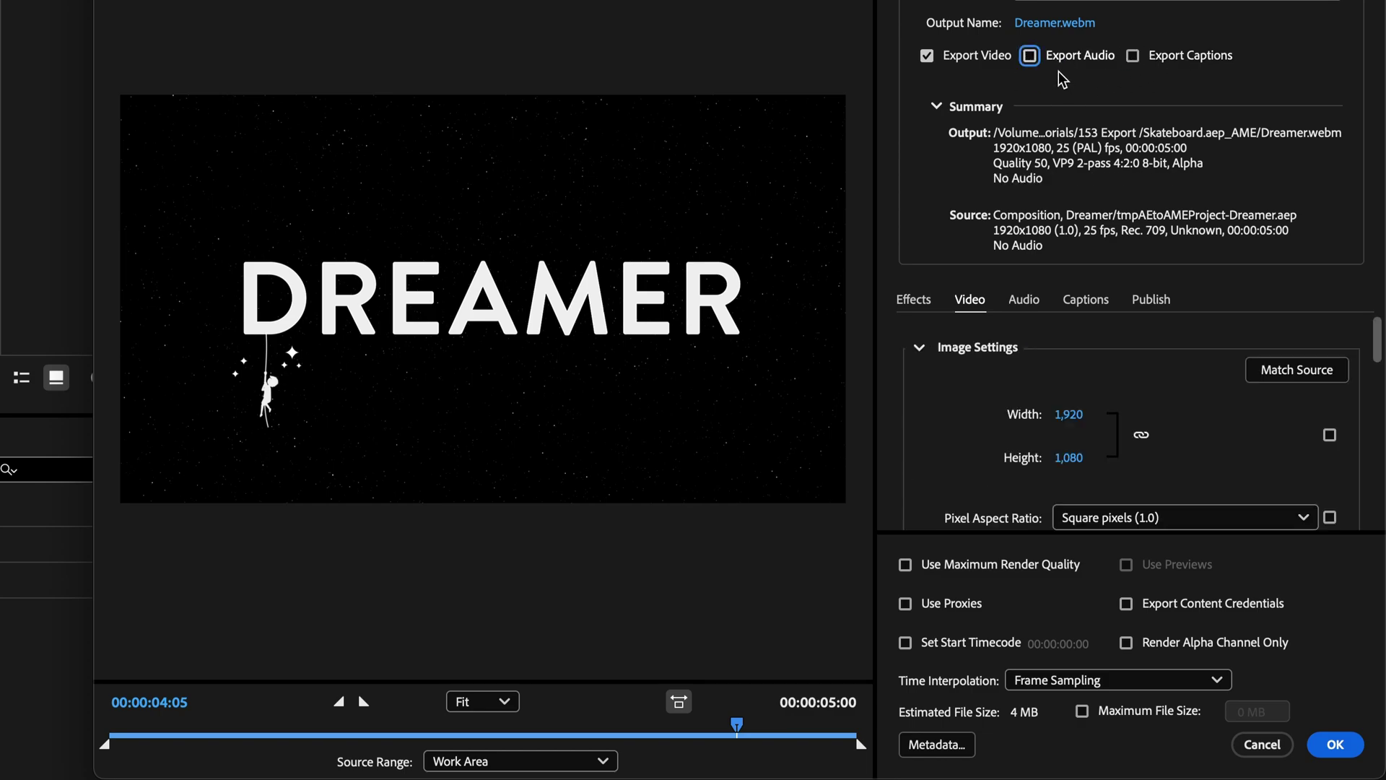
pyautogui.click(1335, 743)
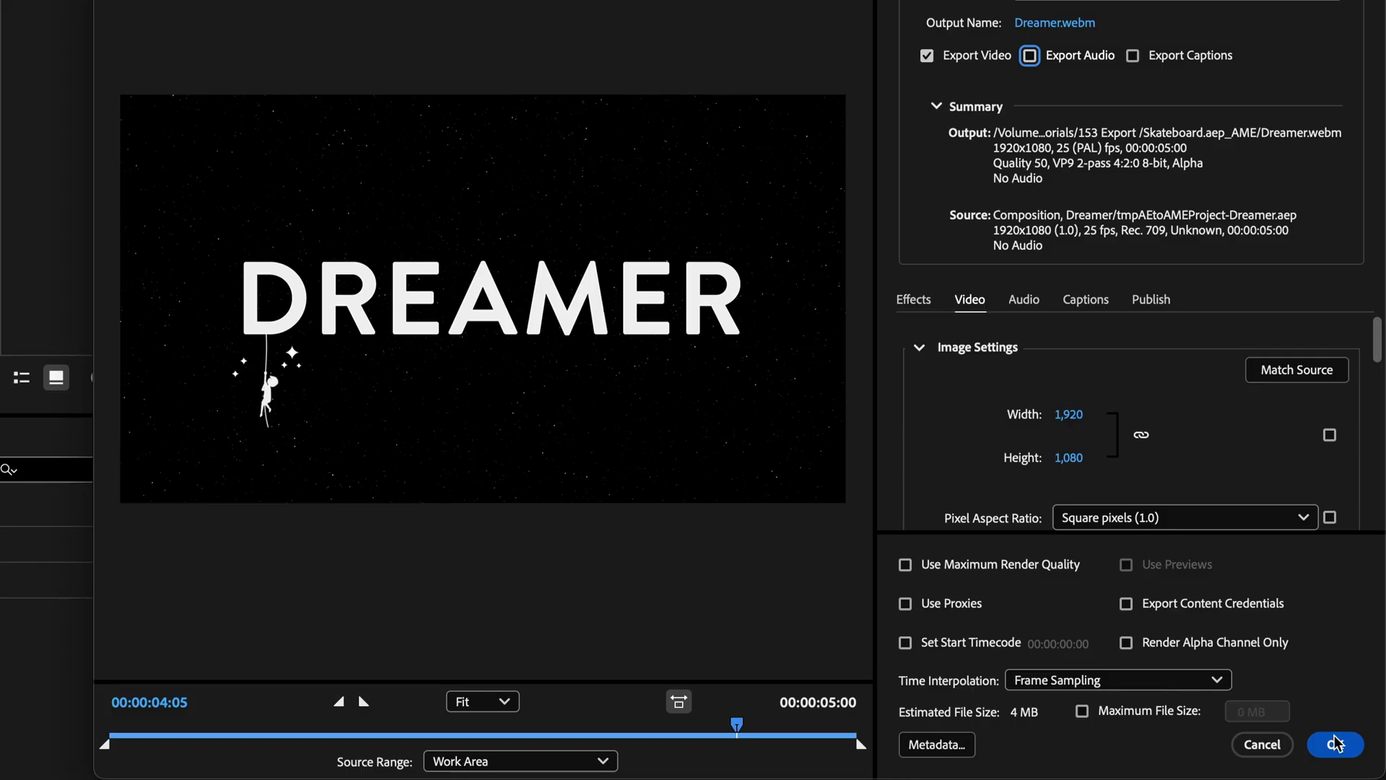
pyautogui.click(1058, 22)
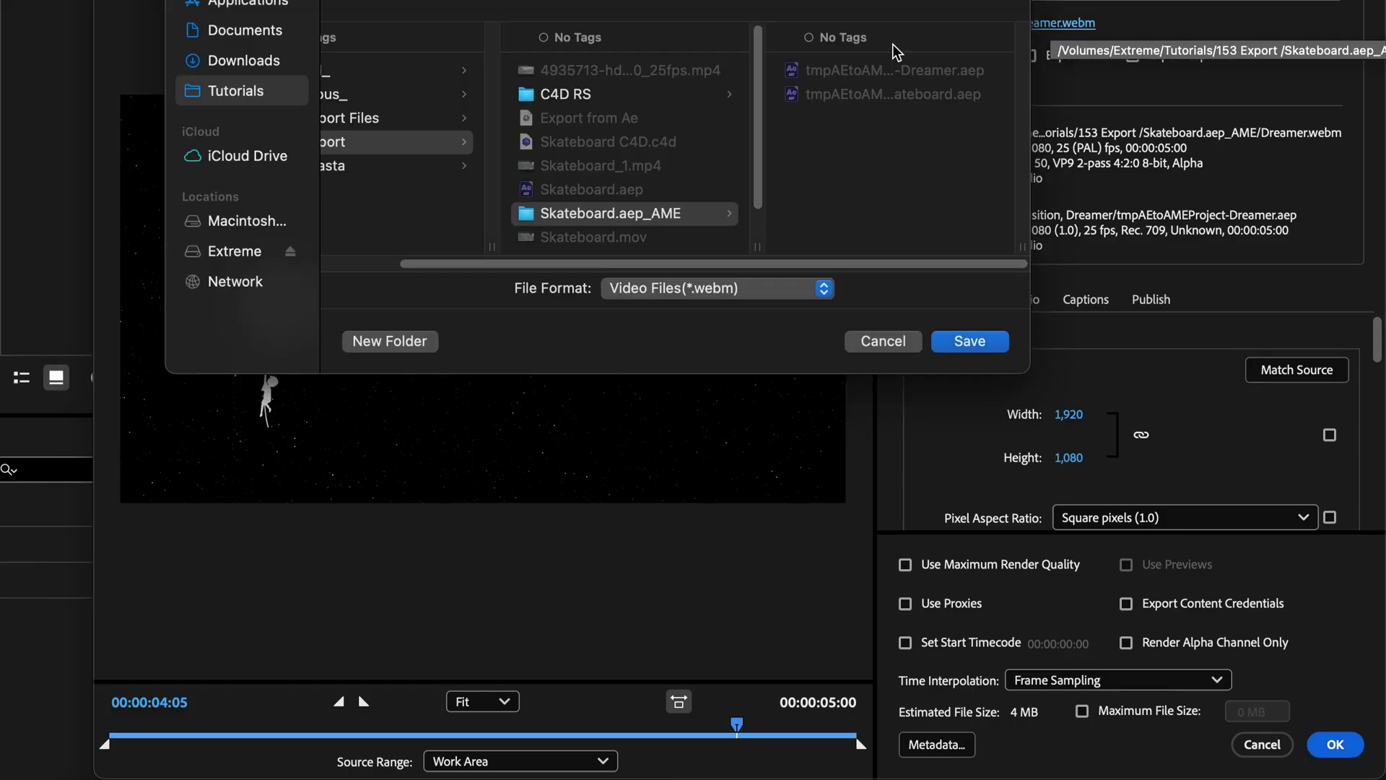
pyautogui.click(969, 341)
pyautogui.click(1332, 749)
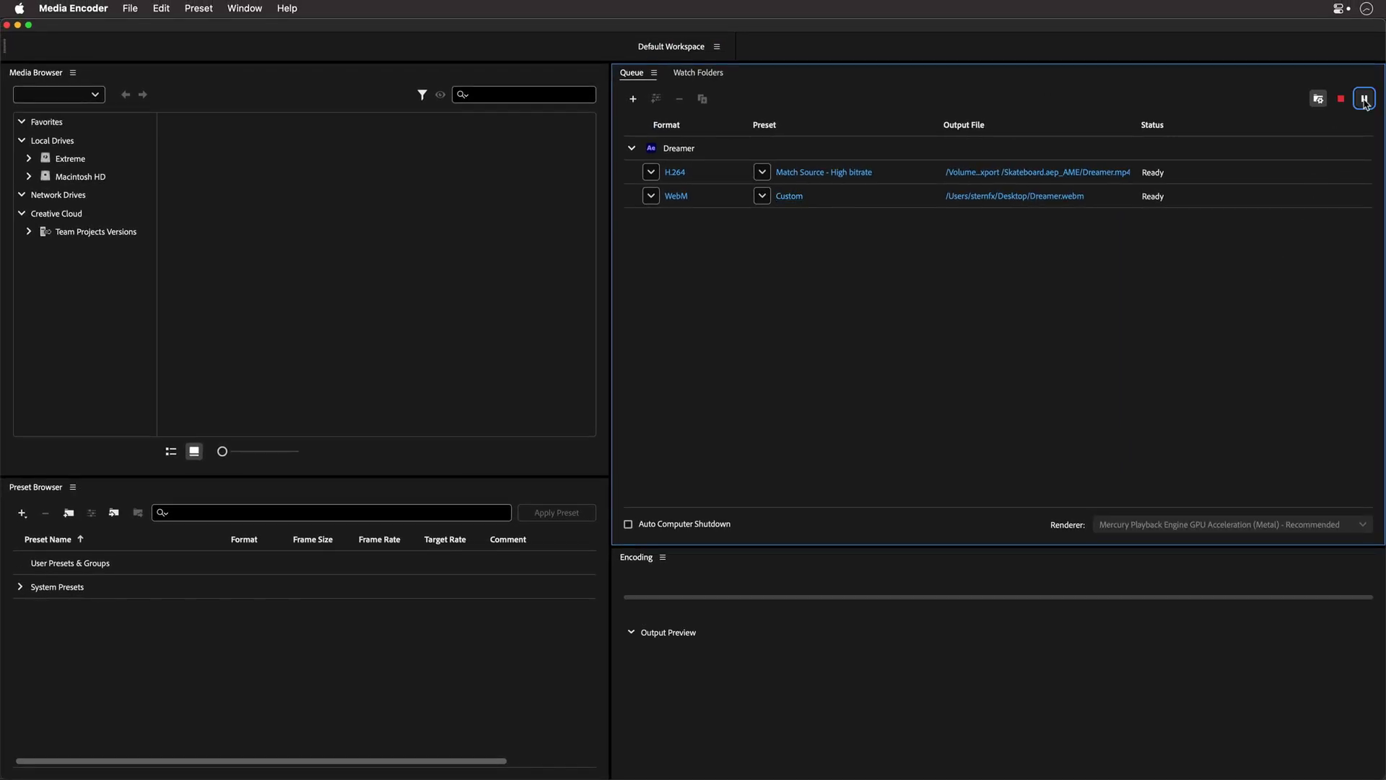
# Step: Start the encode queue, reveal the finished Dreamer.mp4 in Finder, and launch Gifski
pyautogui.click(1364, 98)
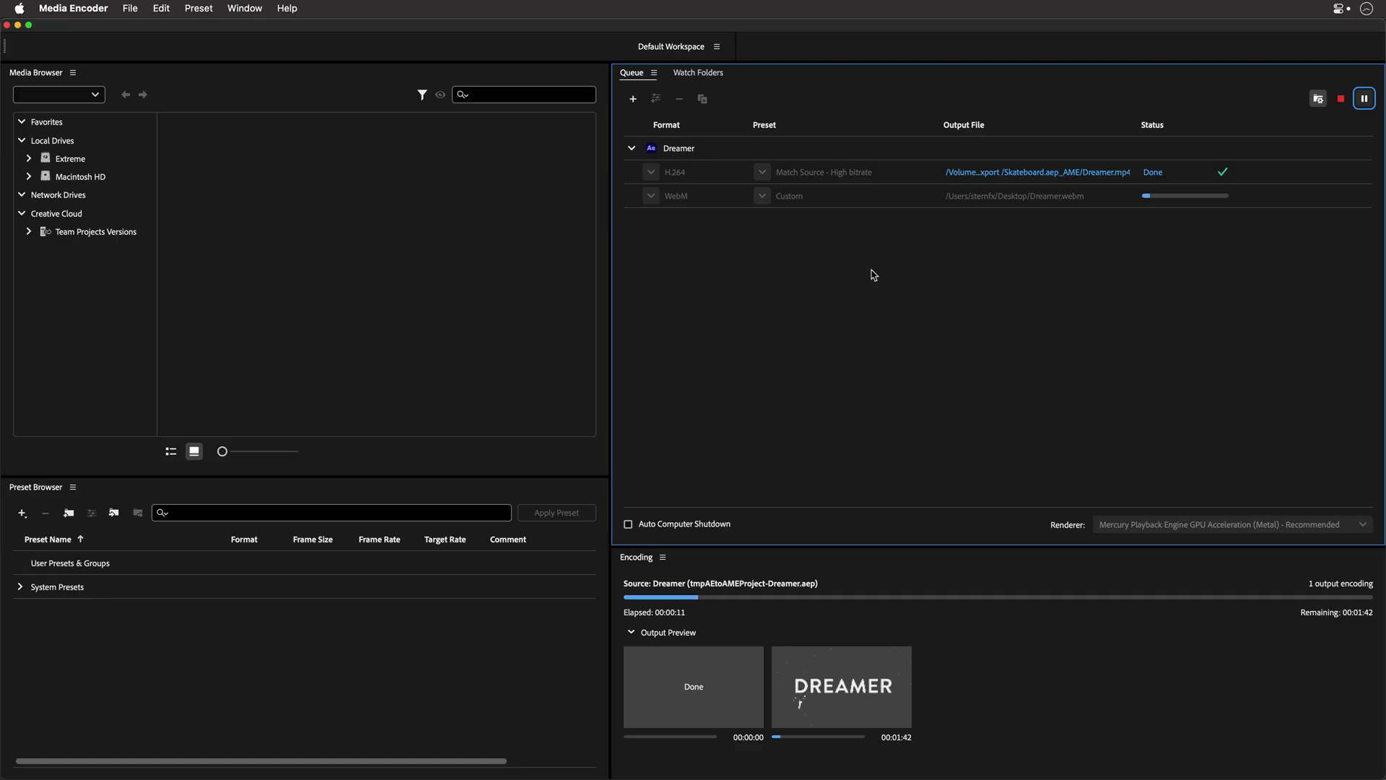
pyautogui.click(1007, 178)
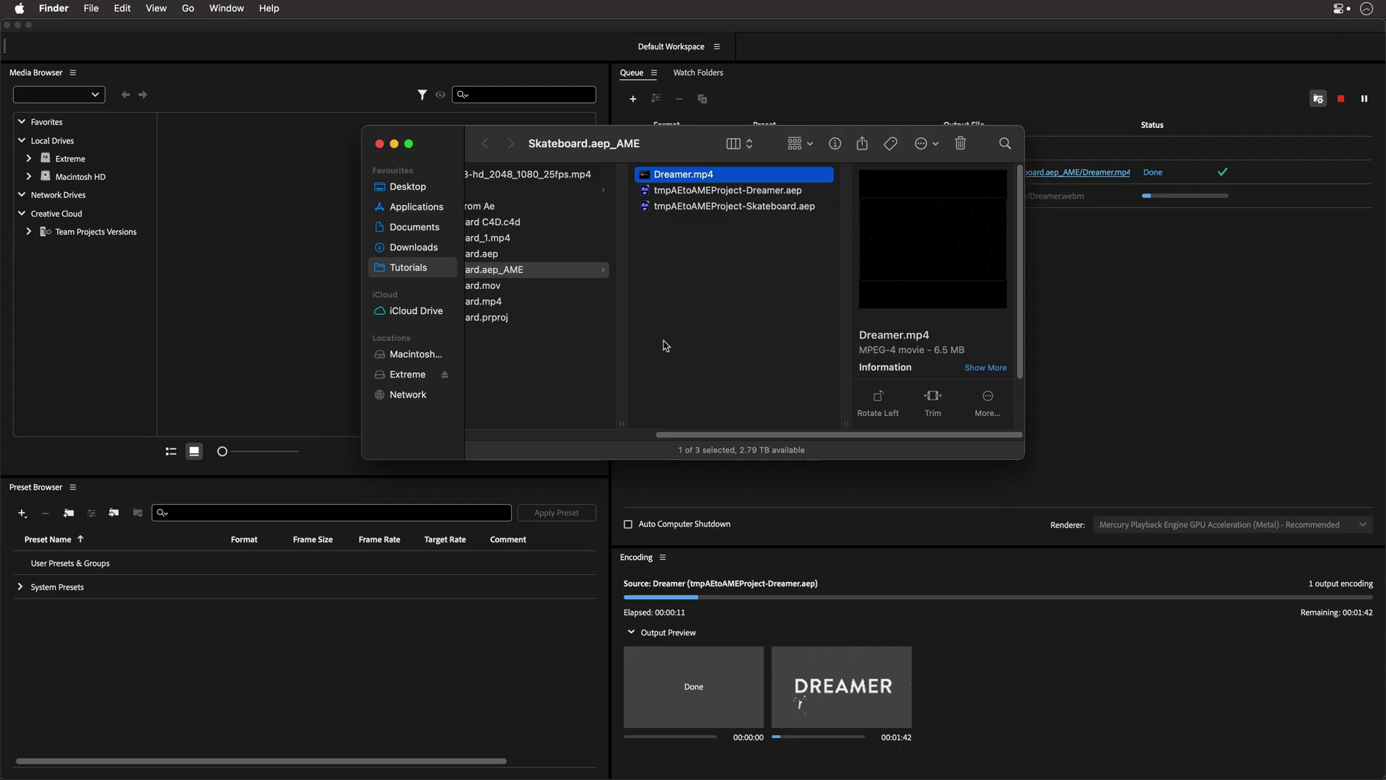
pyautogui.press('super+space')
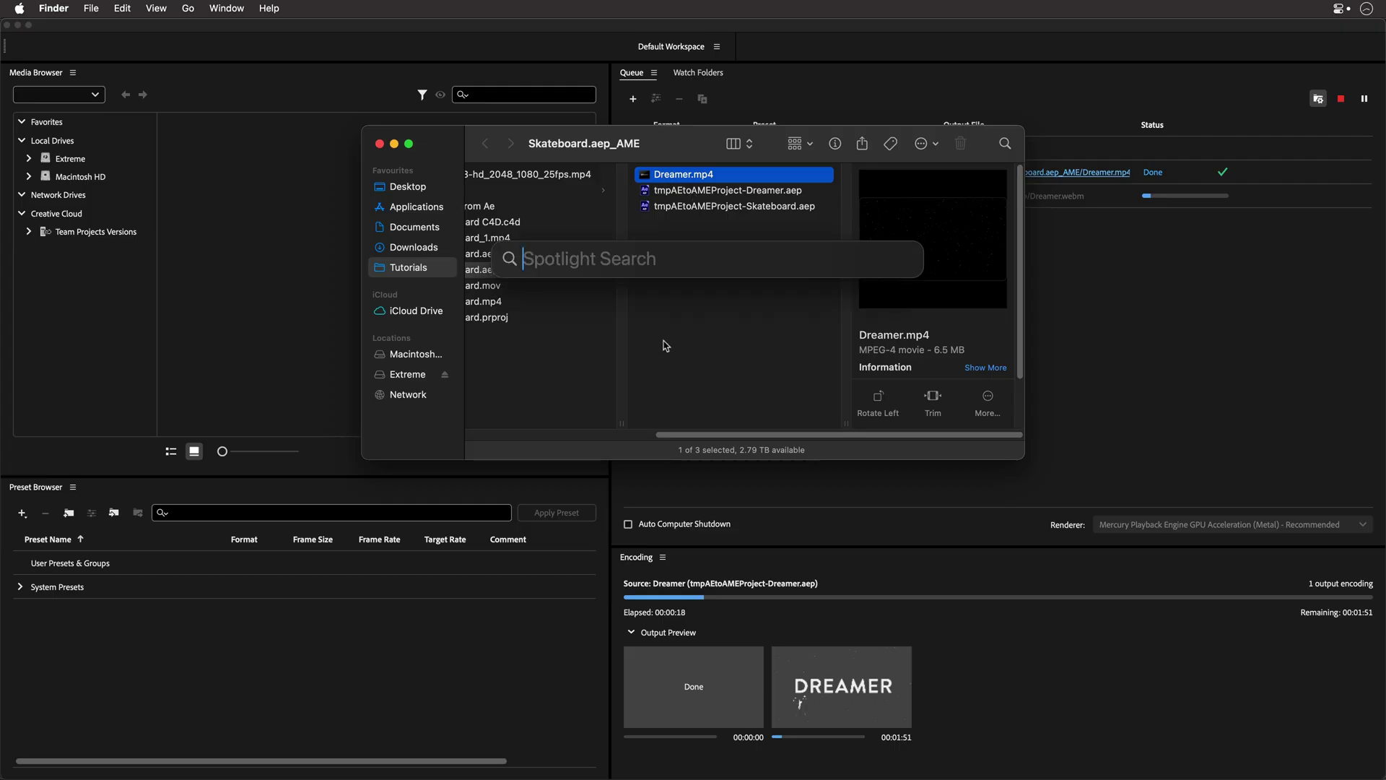
pyautogui.write('gifs')
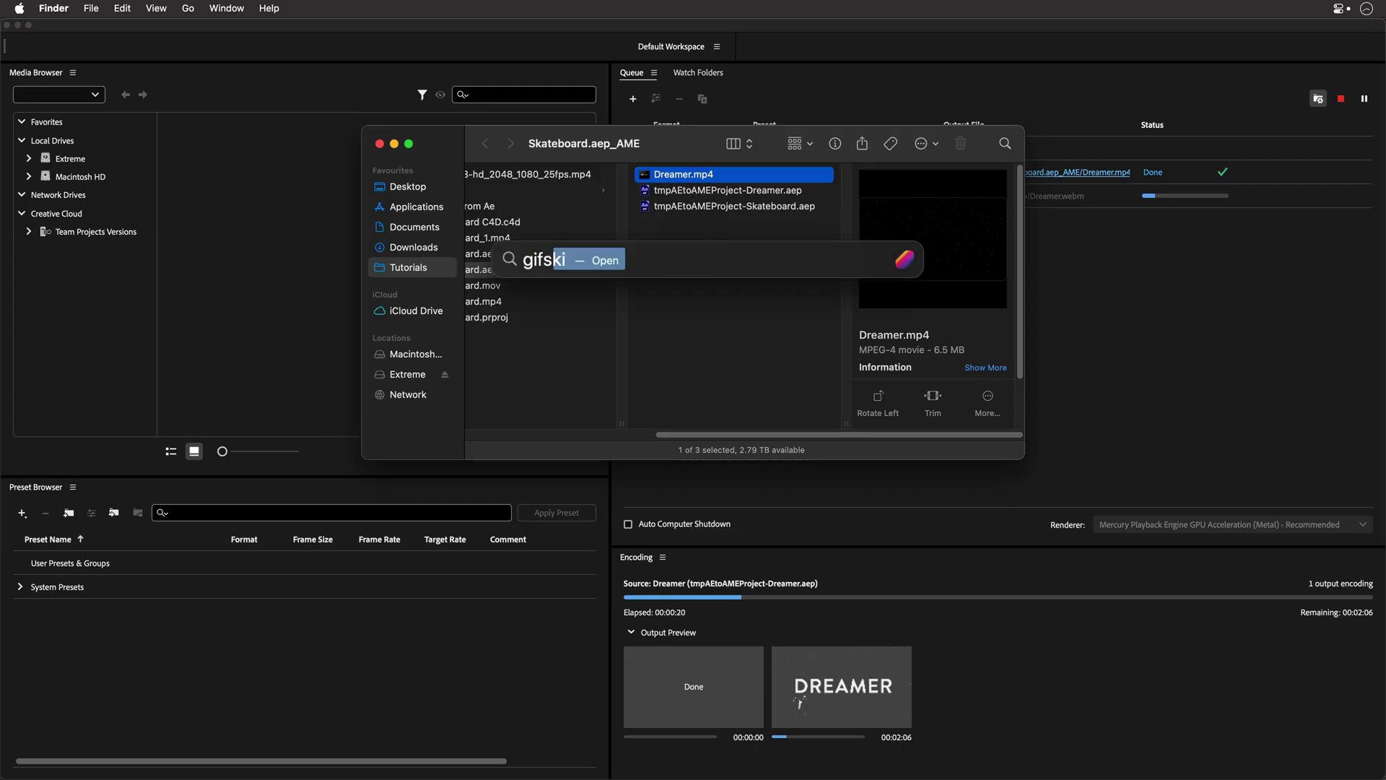
pyautogui.press('Return')
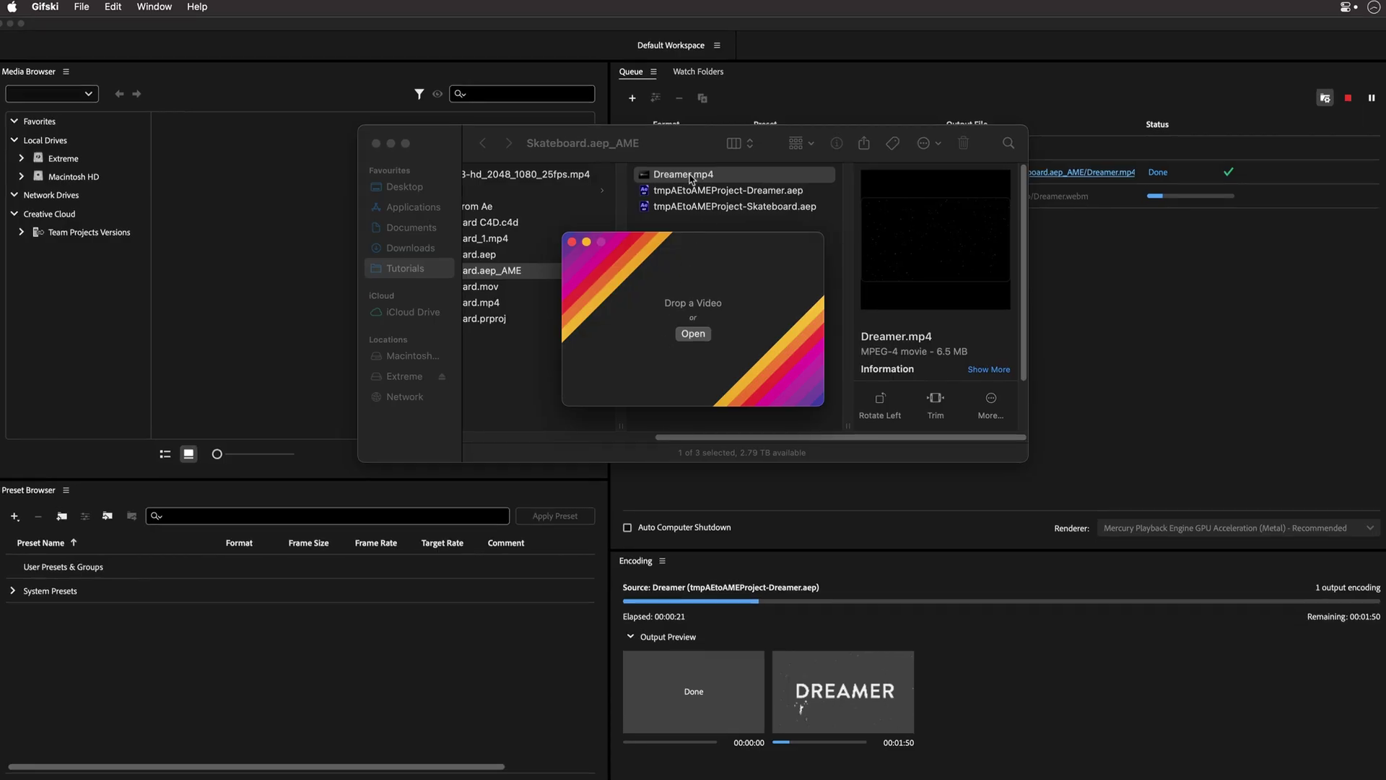
# Step: Load Dreamer.mp4 into Gifski and set the GIF size to 500 × 281 at 15 fps
pyautogui.moveTo(693, 176); pyautogui.dragTo(699, 311)
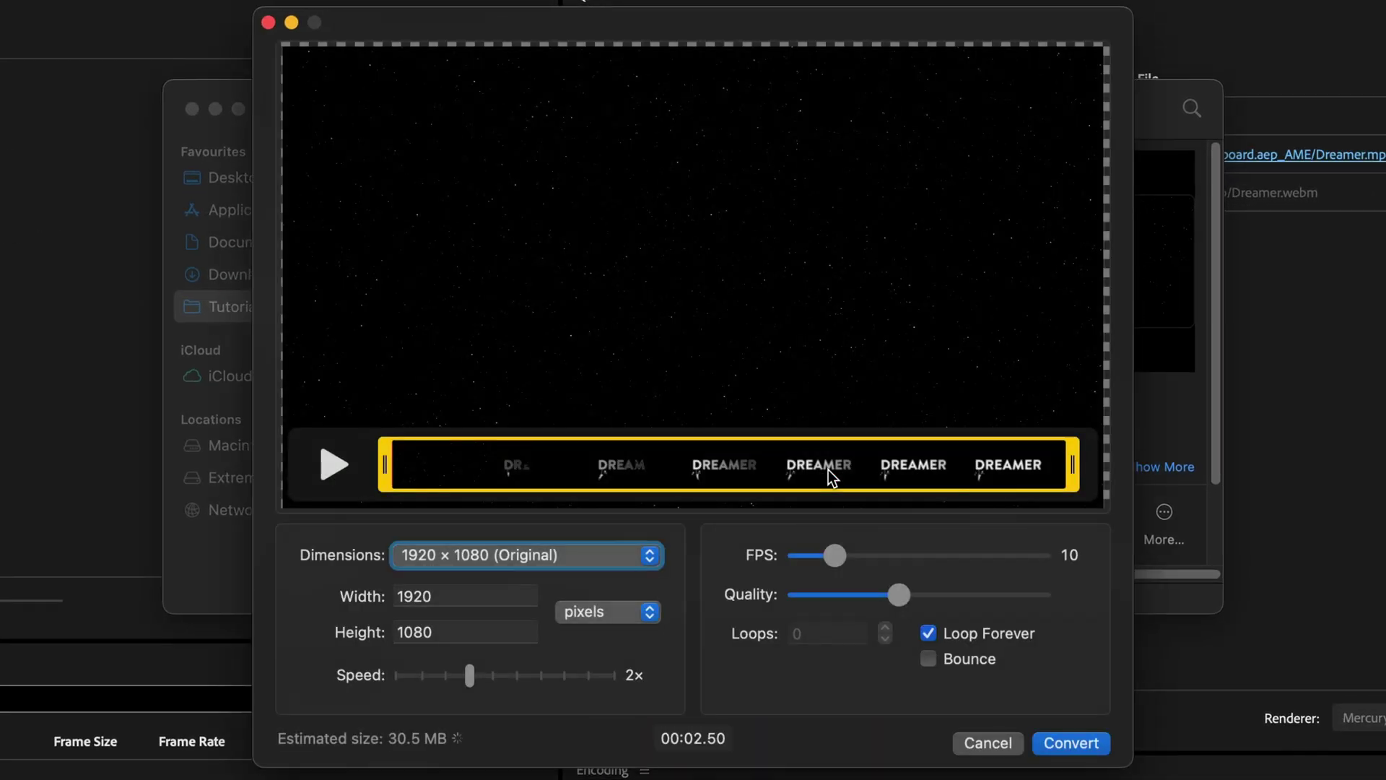
pyautogui.click(466, 556)
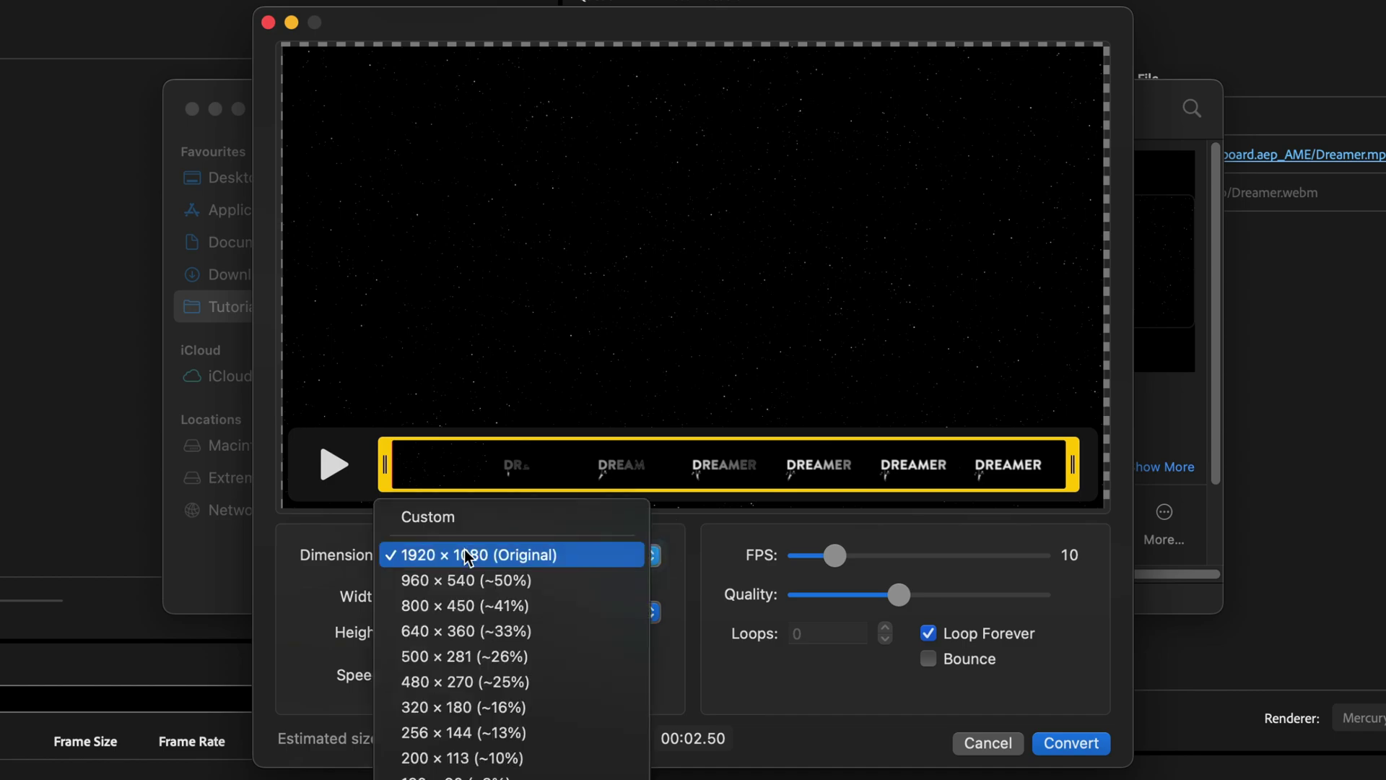
pyautogui.click(473, 681)
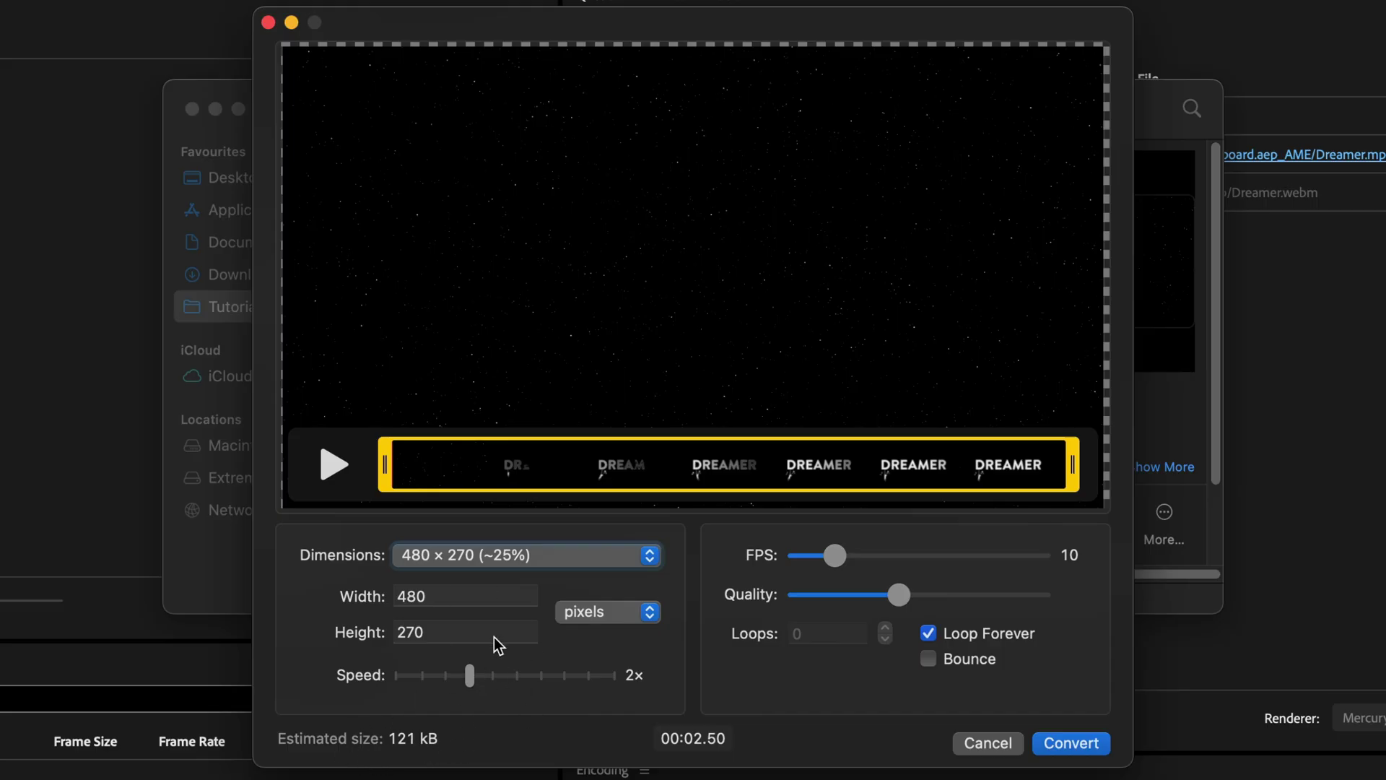
pyautogui.click(509, 553)
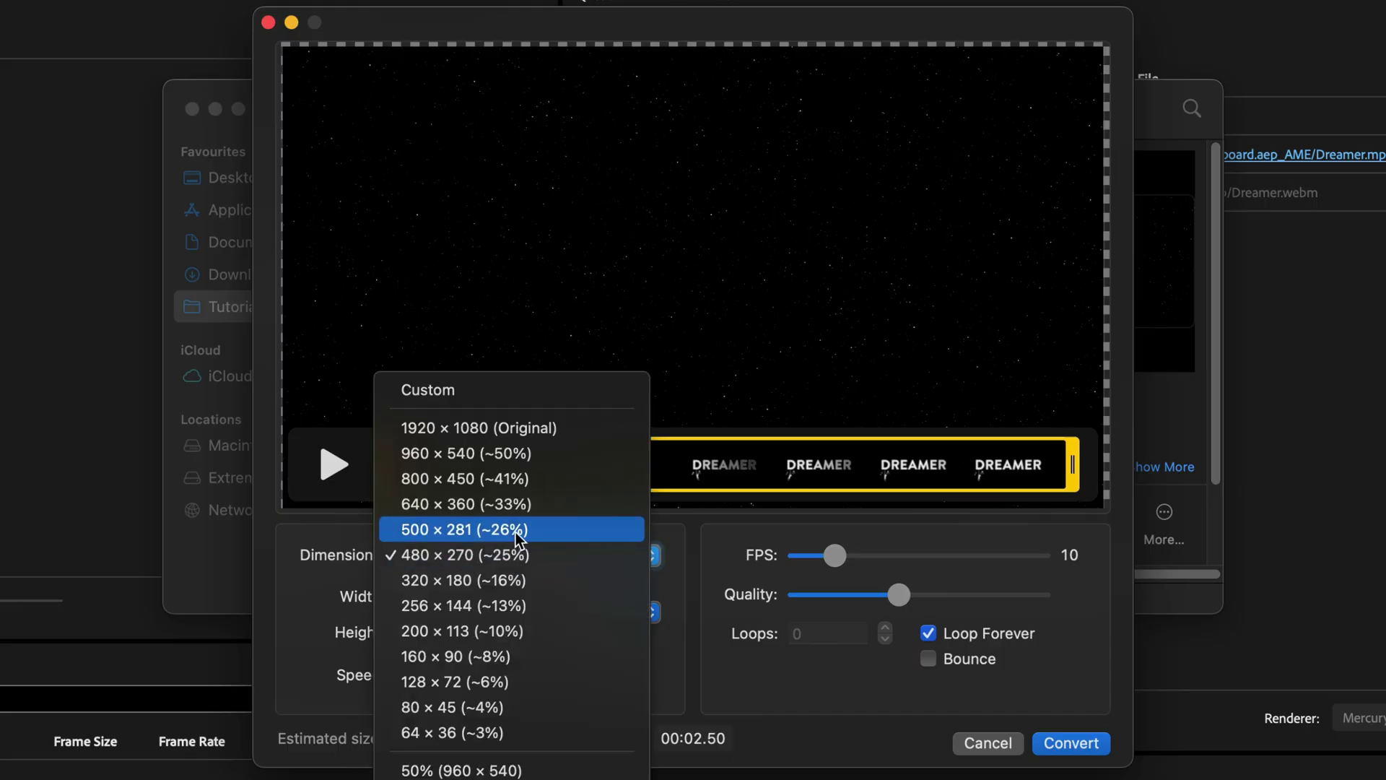
pyautogui.click(515, 530)
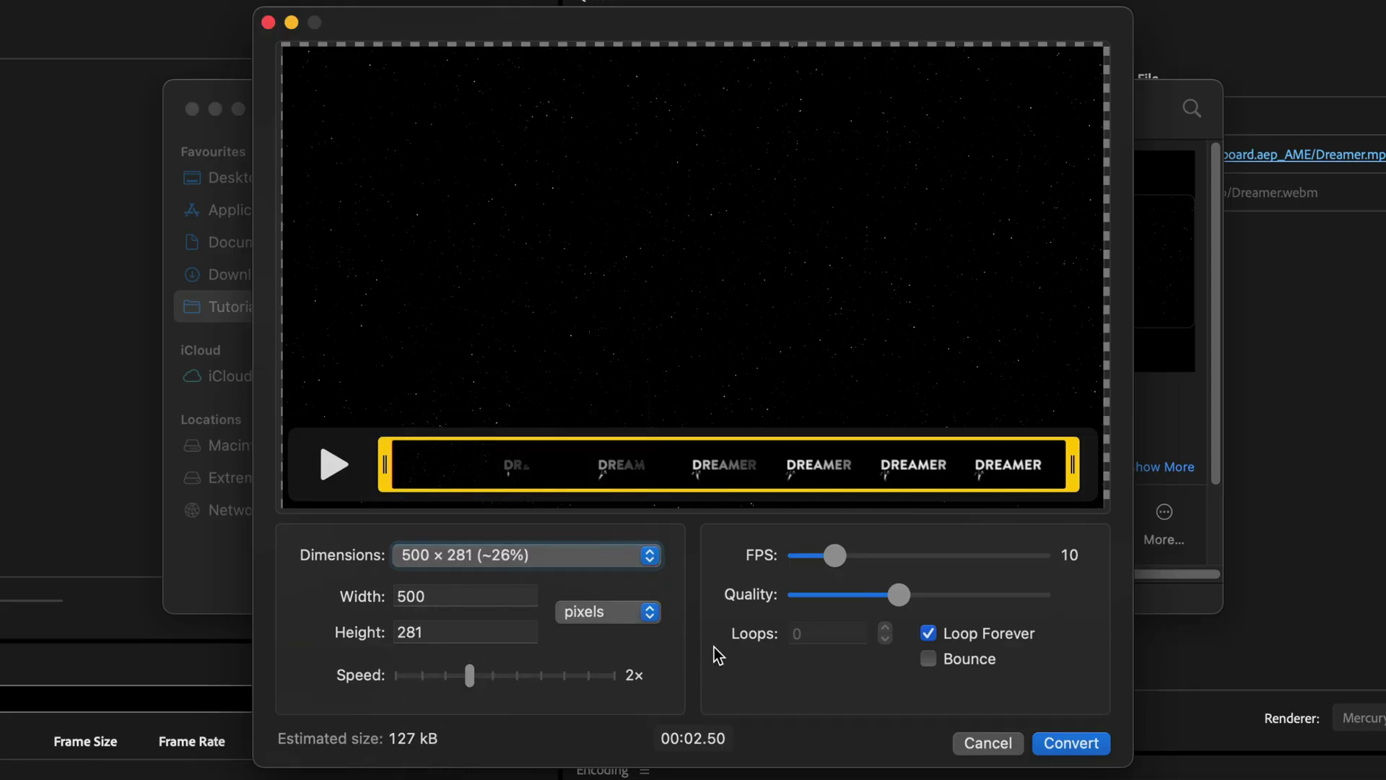
pyautogui.moveTo(840, 552); pyautogui.dragTo(871, 556)
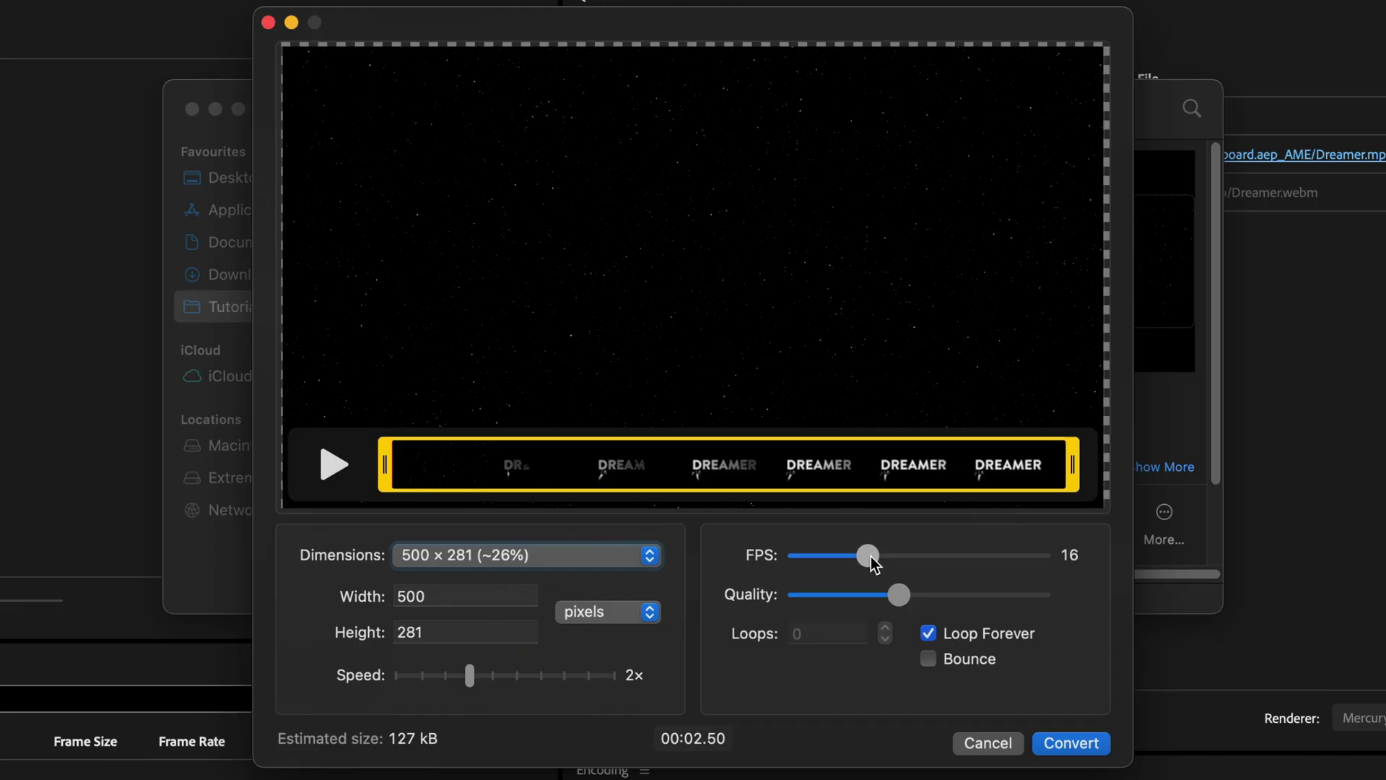
# Step: Convert the video and save Dreamer.gif to the Desktop
pyautogui.click(1073, 745)
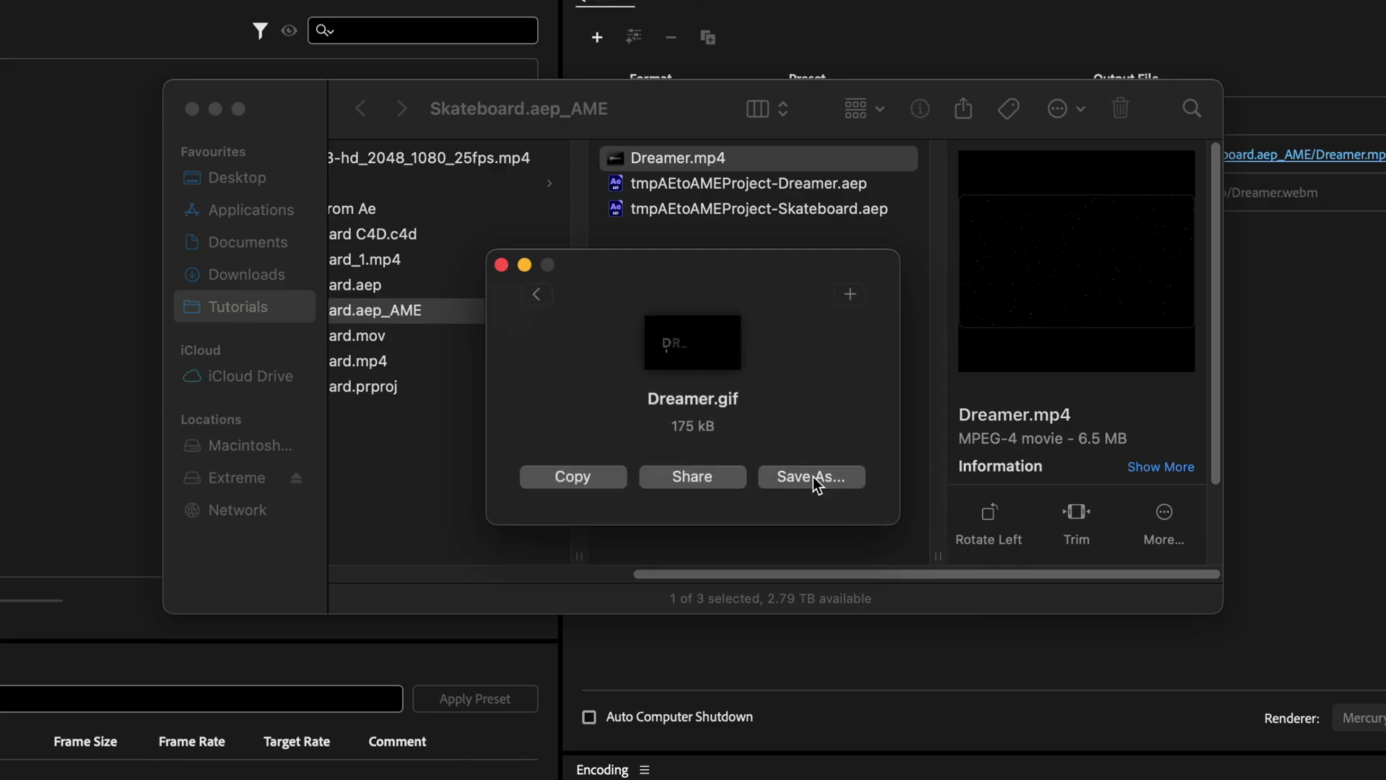
pyautogui.click(812, 477)
pyautogui.press('super+shift+d')
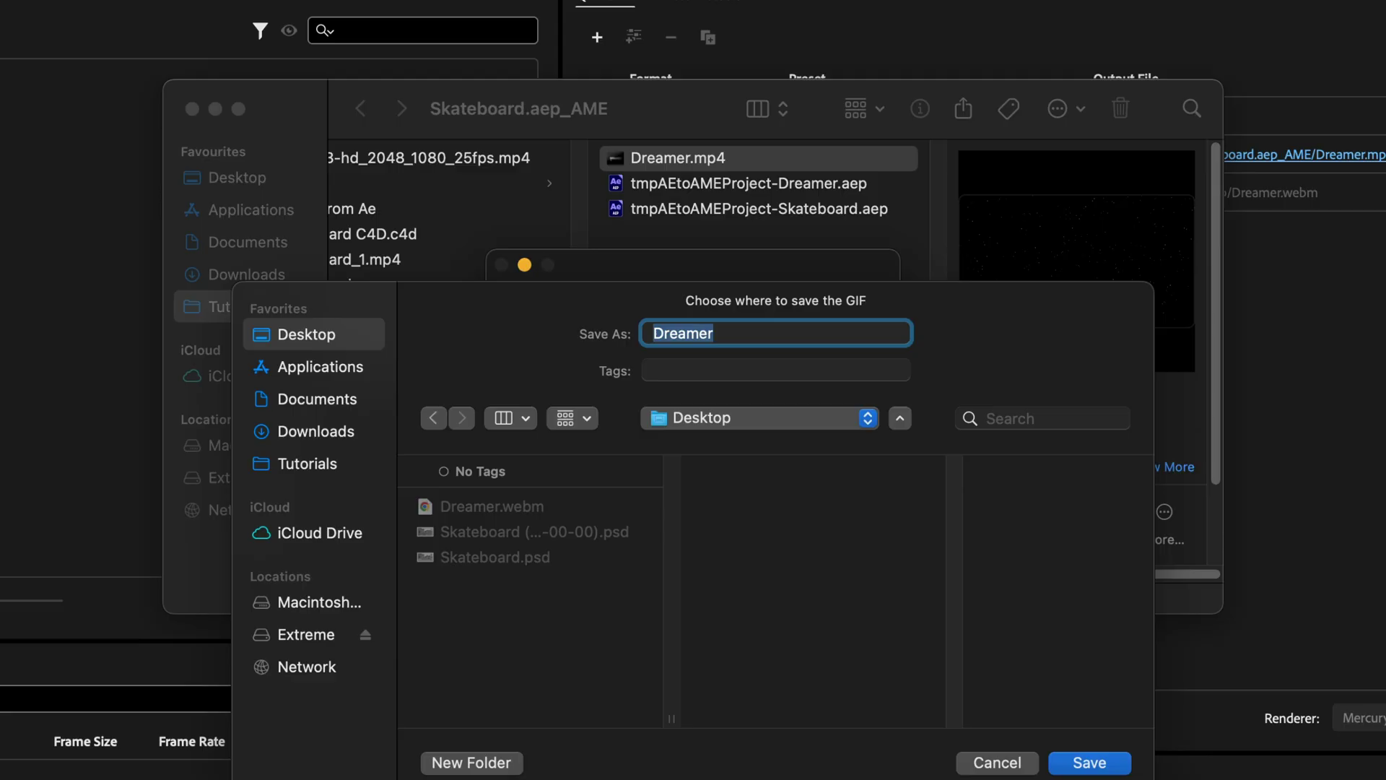
pyautogui.click(1090, 763)
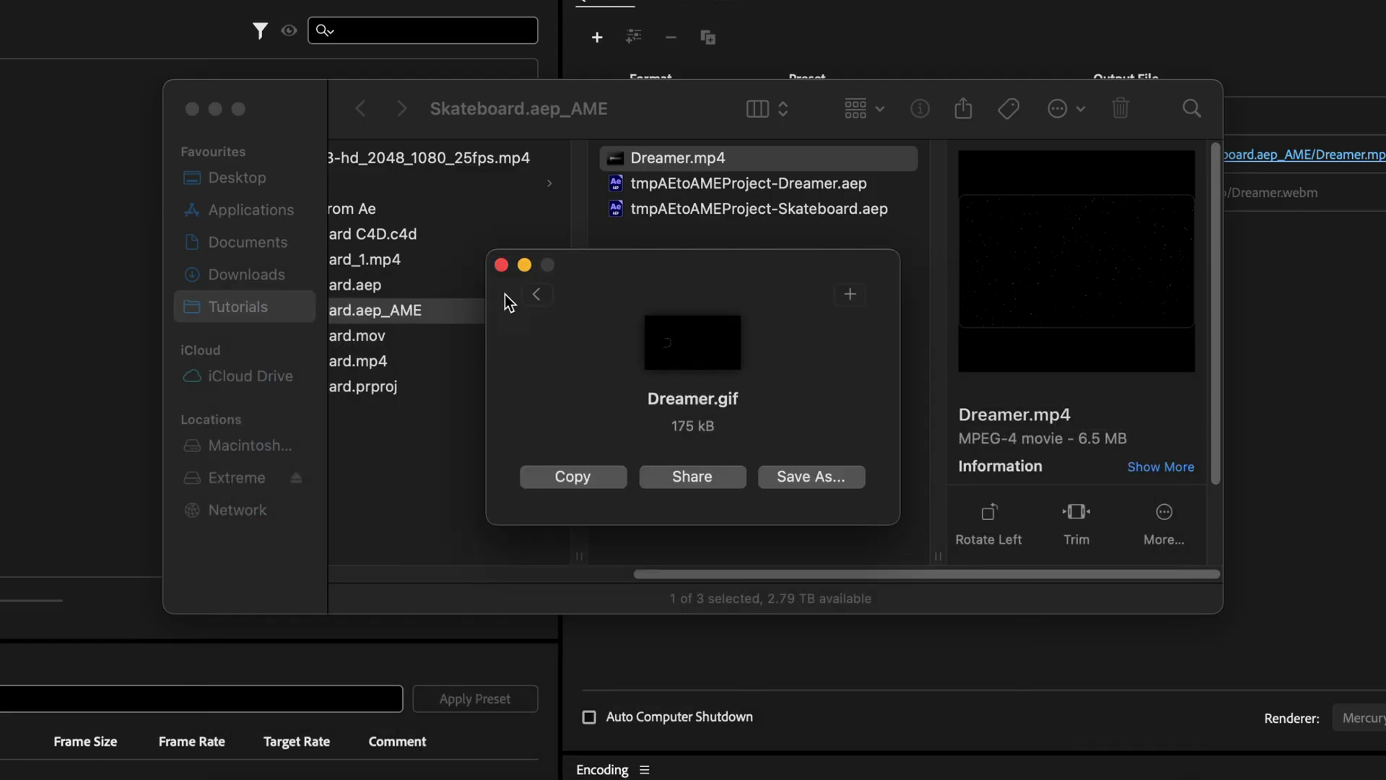
# Step: Close the Gifski result, Quick Look Dreamer.gif in the Desktop folder, then select Dreamer.webm
pyautogui.click(220, 175)
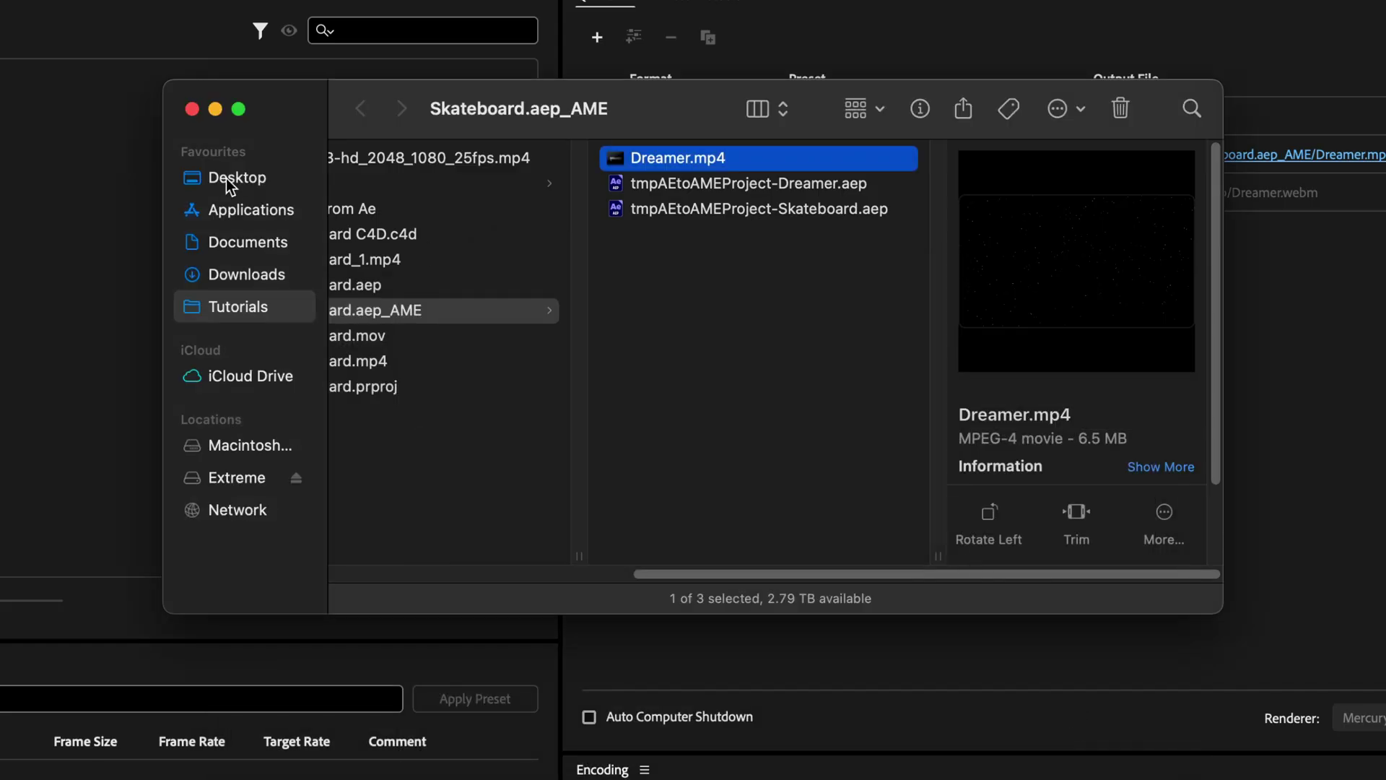
pyautogui.click(246, 181)
pyautogui.click(423, 160)
pyautogui.press('space')
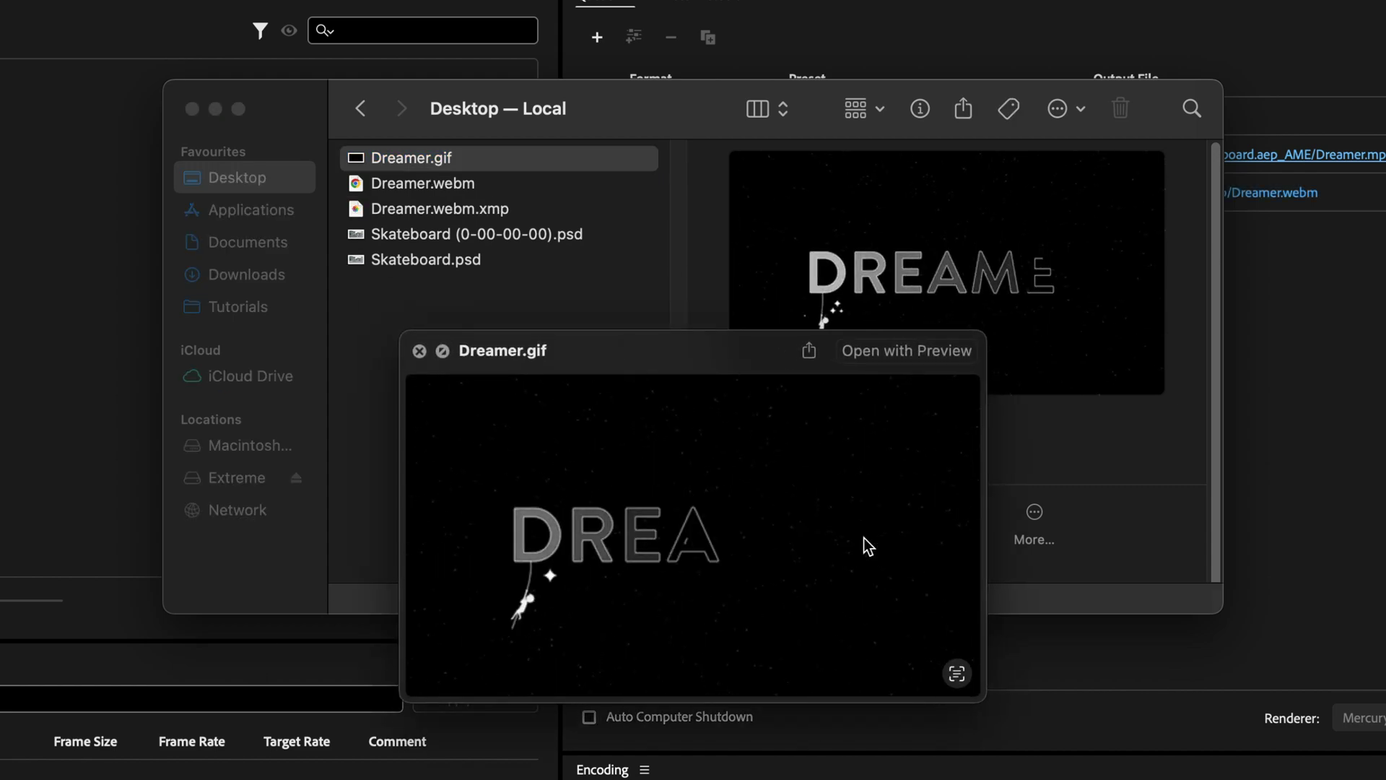
pyautogui.press('space')
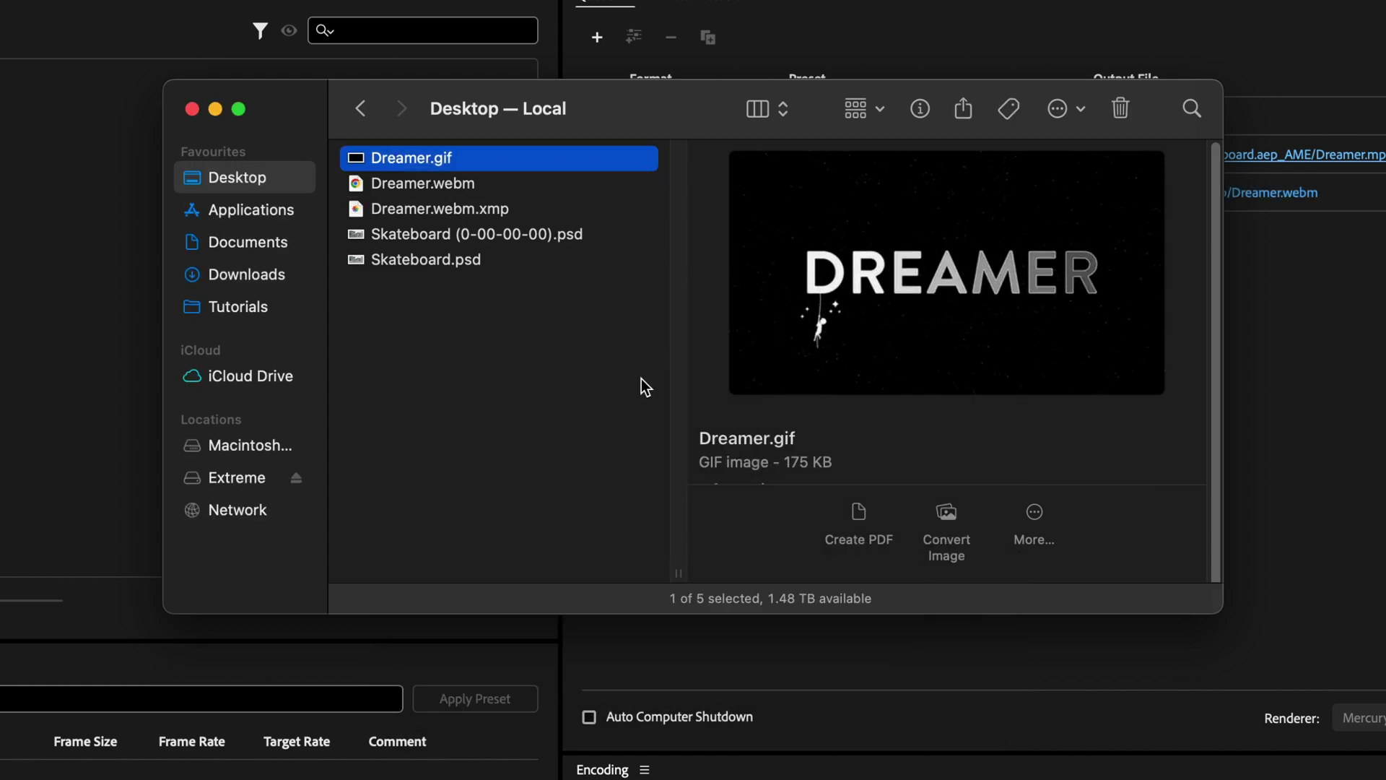
pyautogui.click(406, 183)
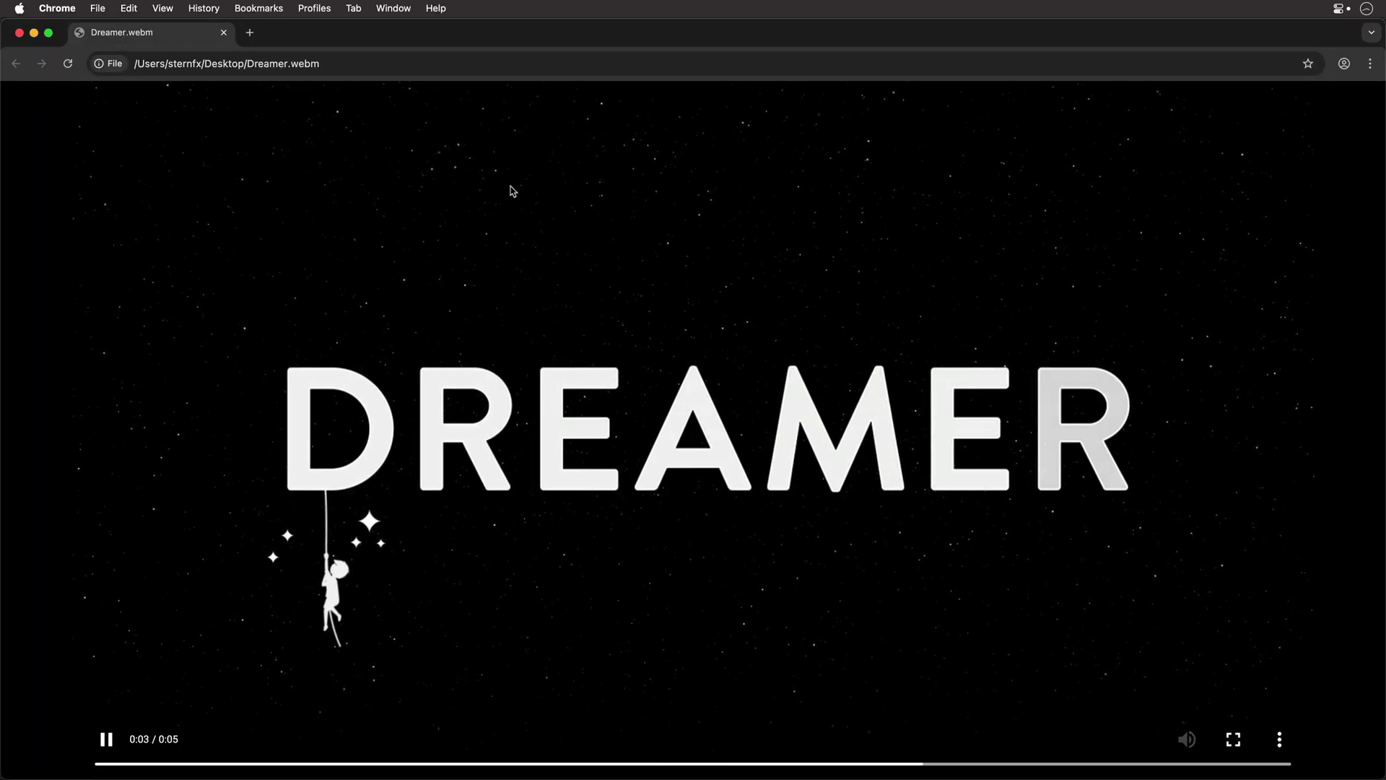
# Step: Pause the Dreamer.webm video and inspect its video element in developer tools
pyautogui.click(107, 740)
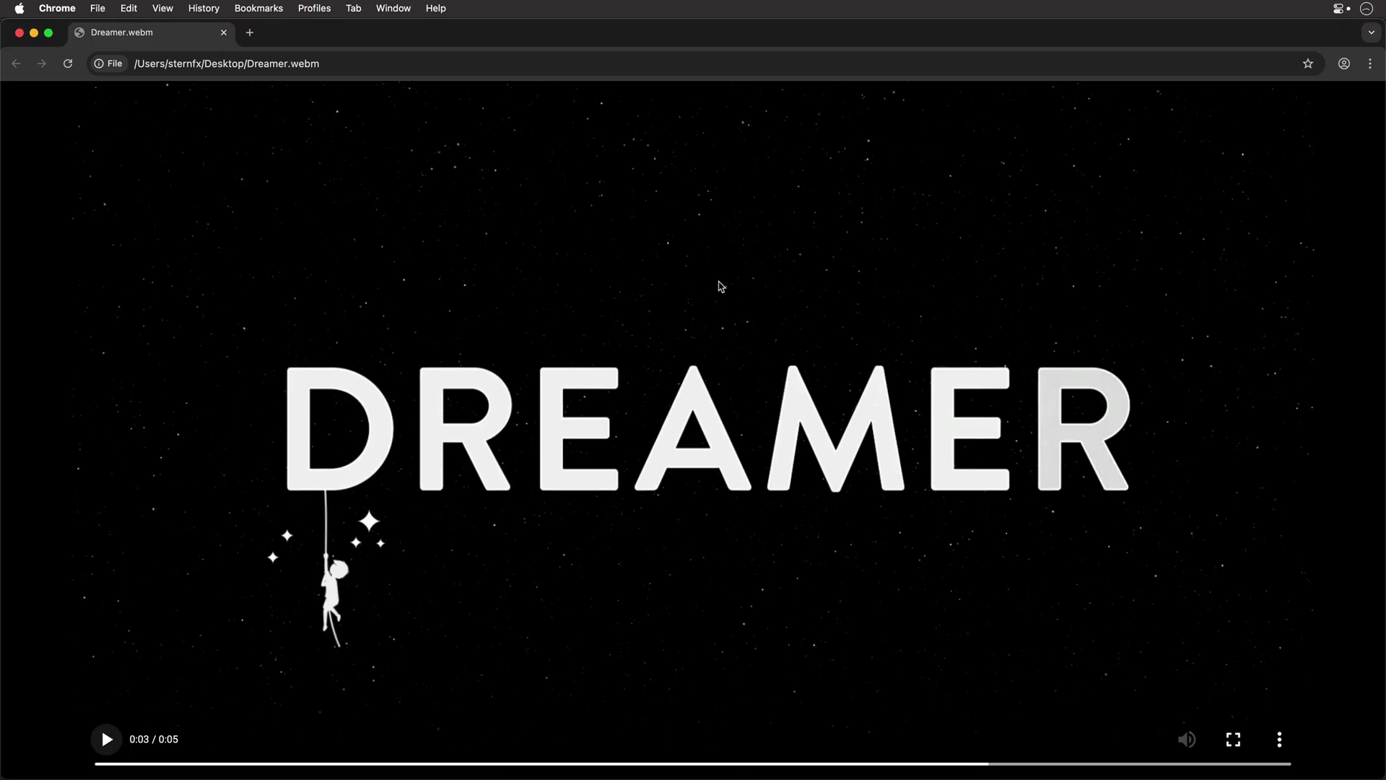
pyautogui.rightClick(732, 276)
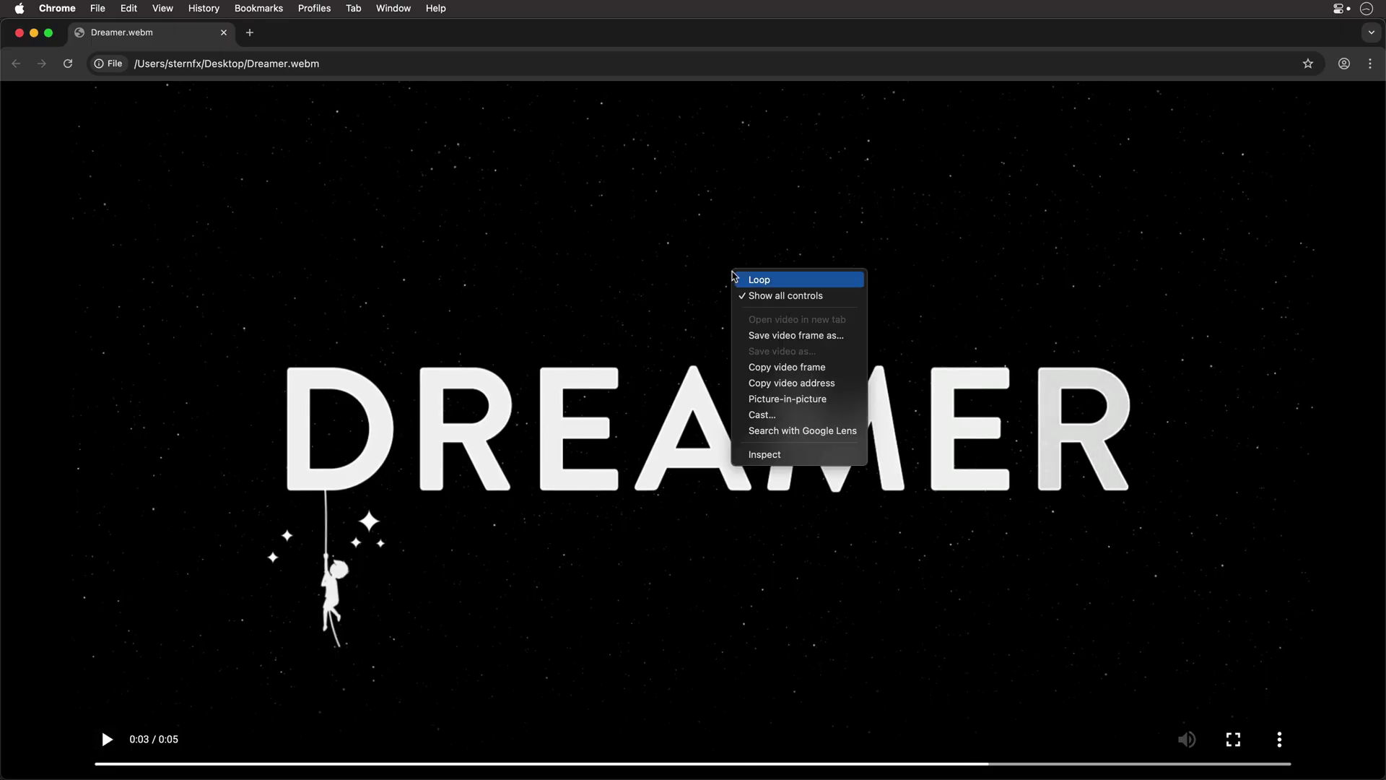
pyautogui.click(772, 458)
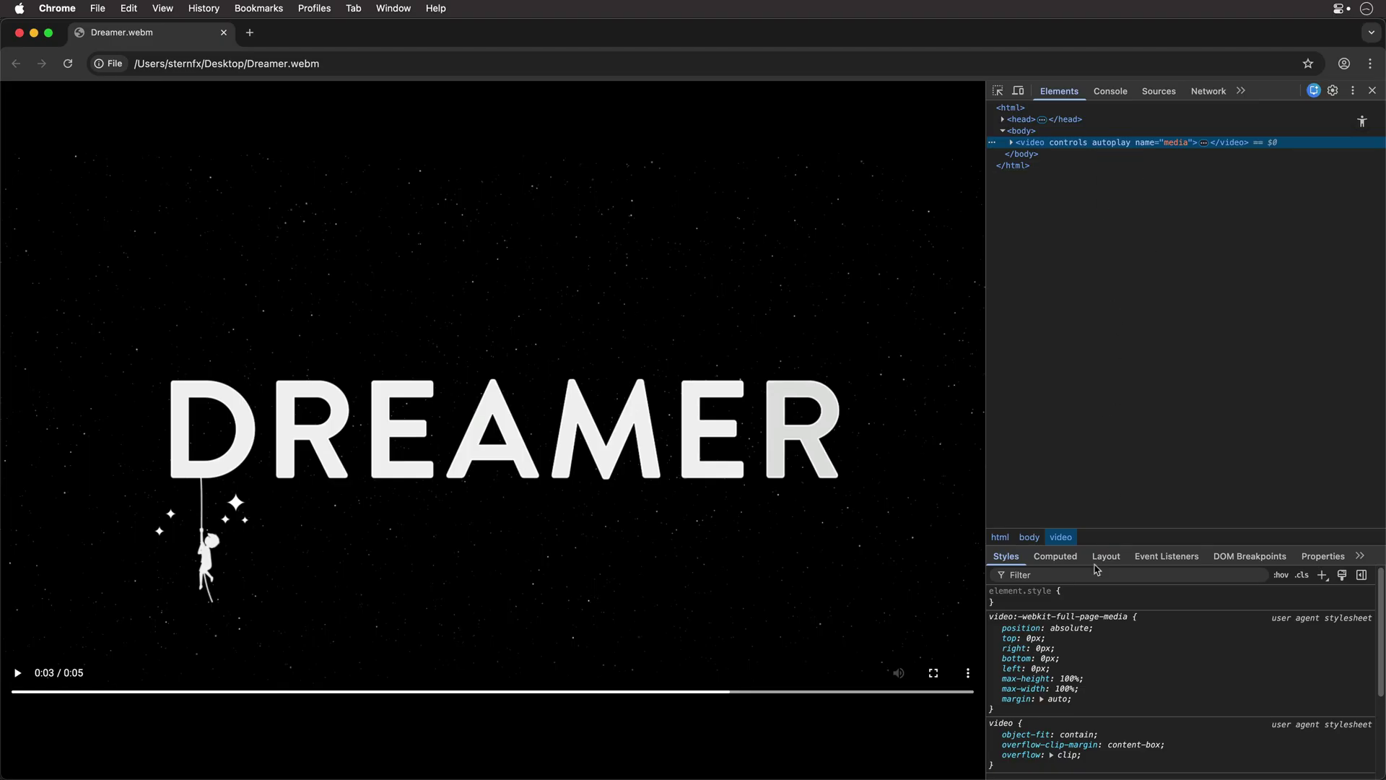
# Step: Add an inline background: blue style to the video and replay it from the start
pyautogui.click(1000, 602)
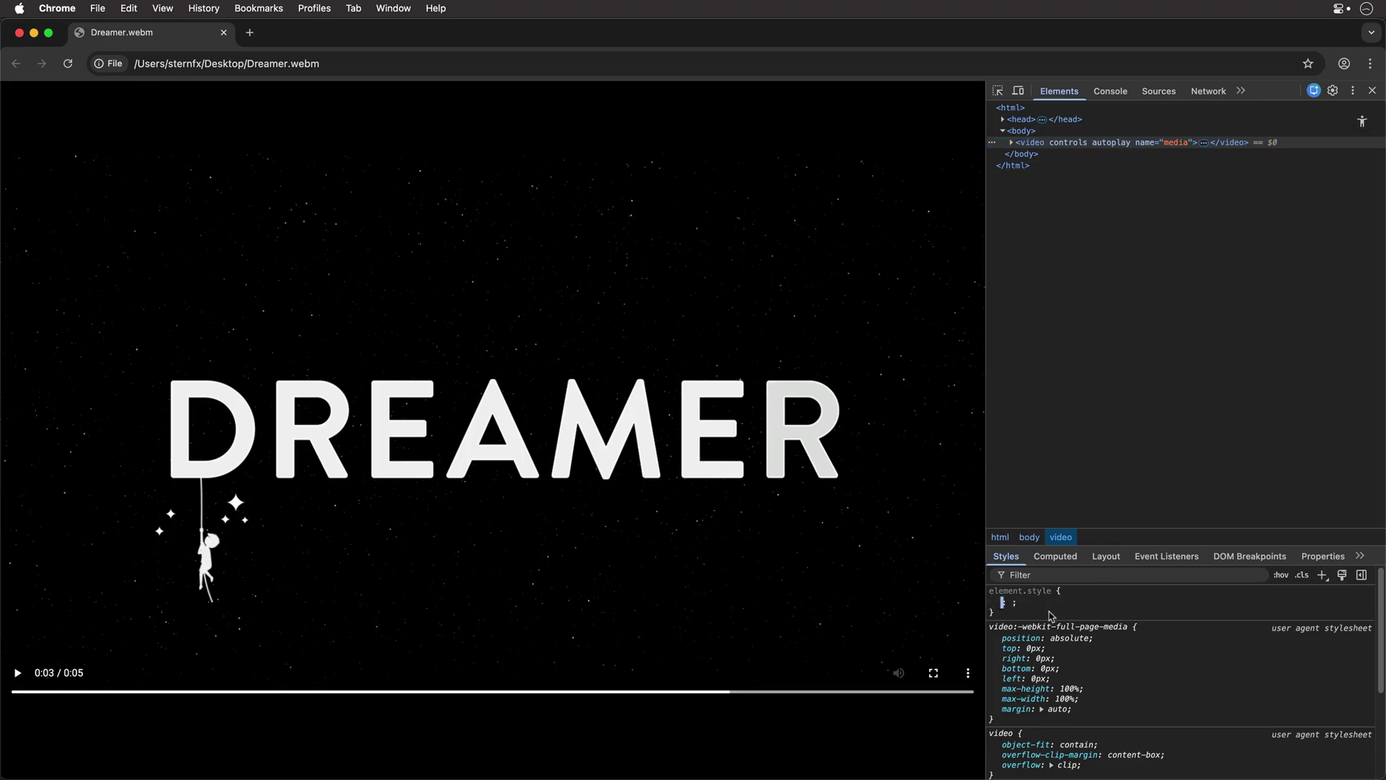
pyautogui.write('background: ;')
pyautogui.press('Tab')
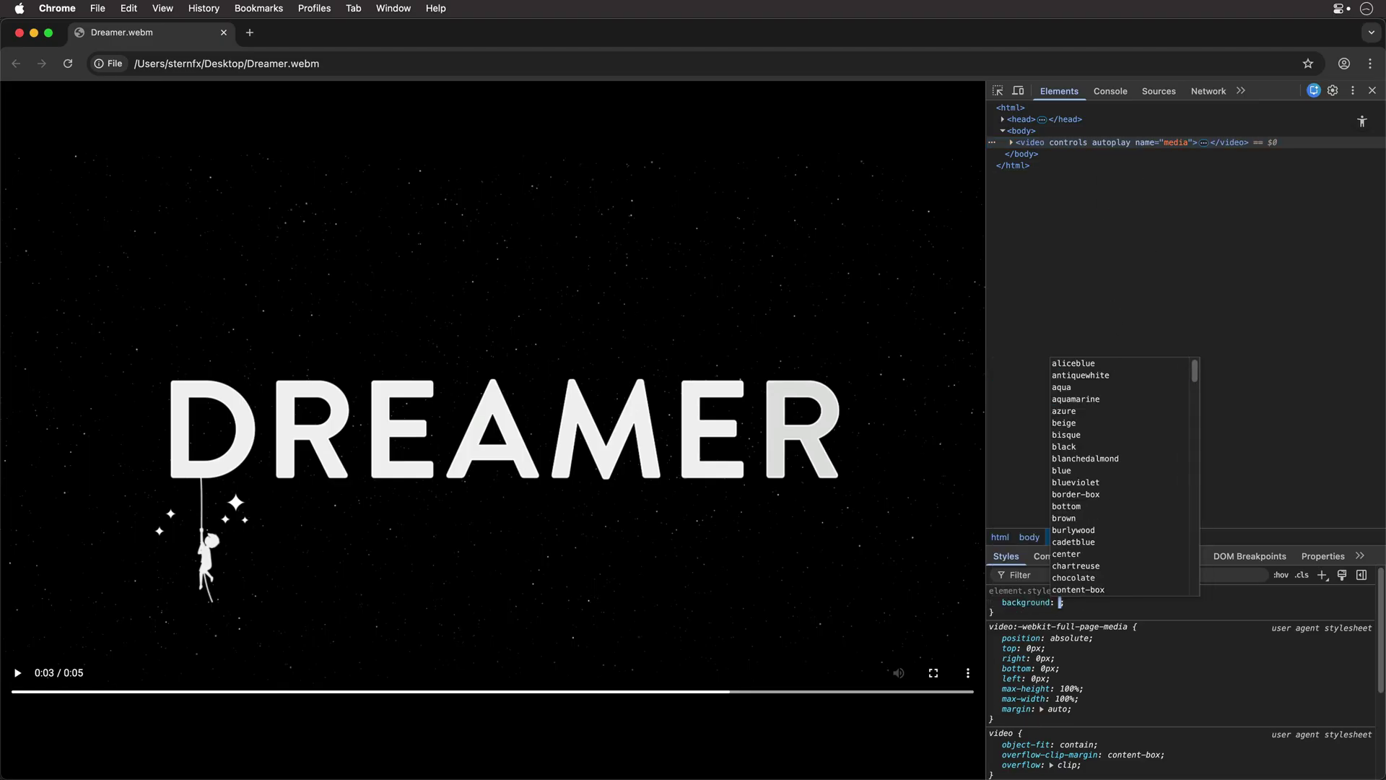
pyautogui.write('blue')
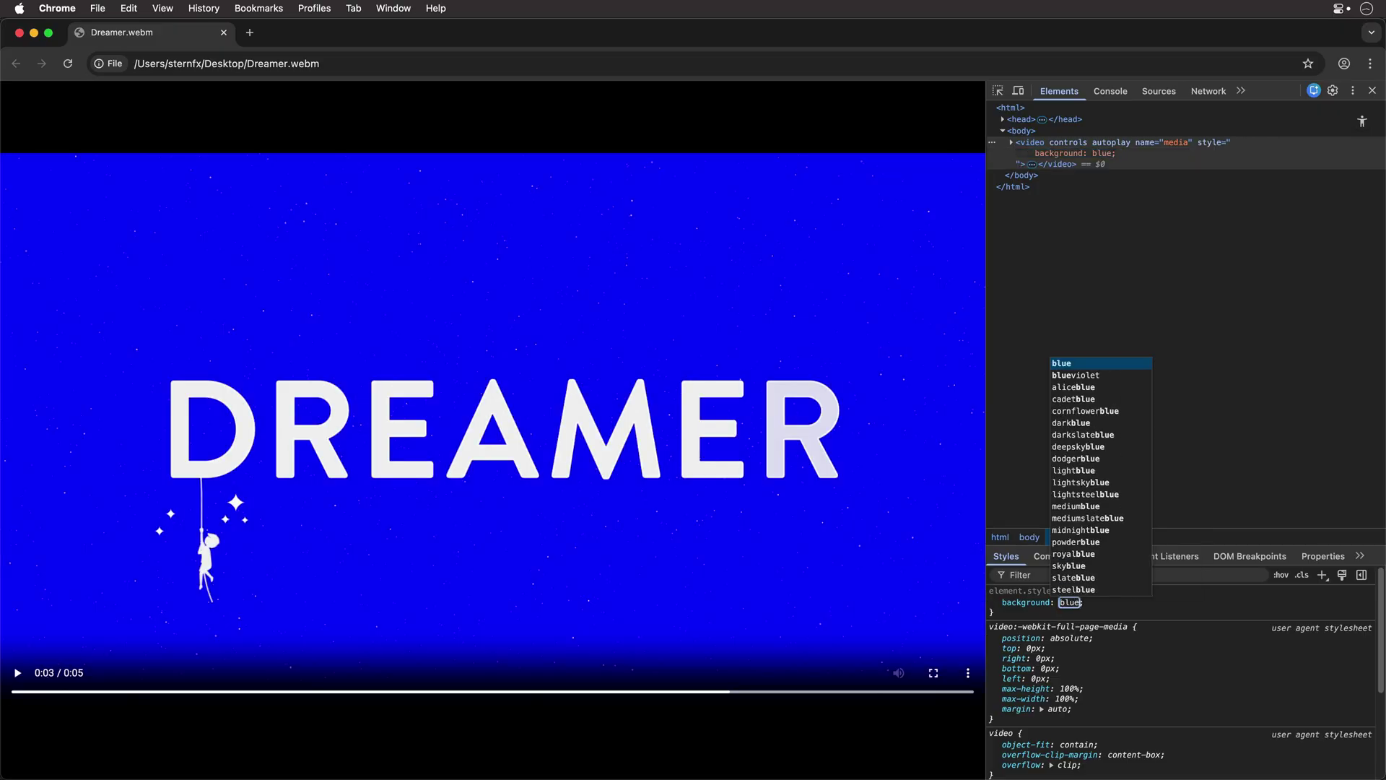
pyautogui.click(18, 675)
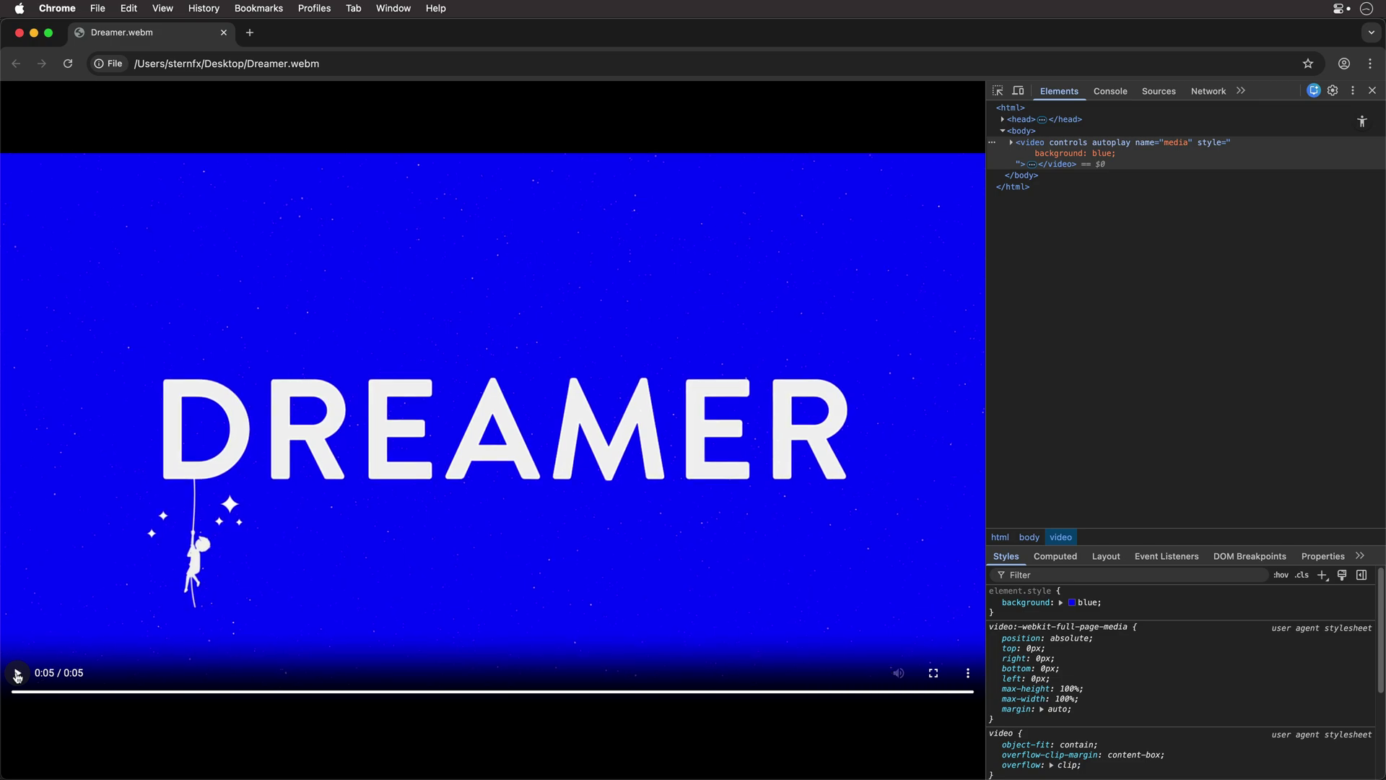
pyautogui.click(18, 675)
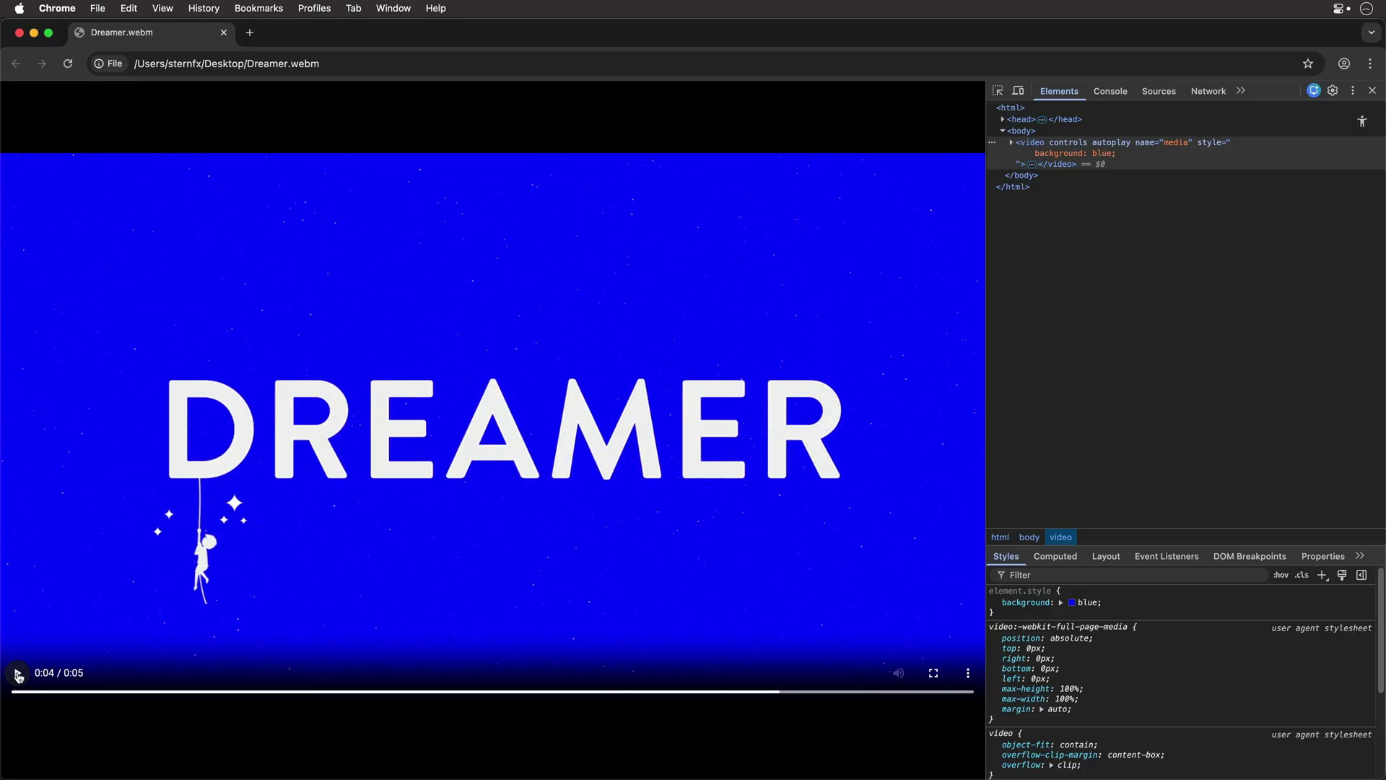
pyautogui.press('super+Tab')
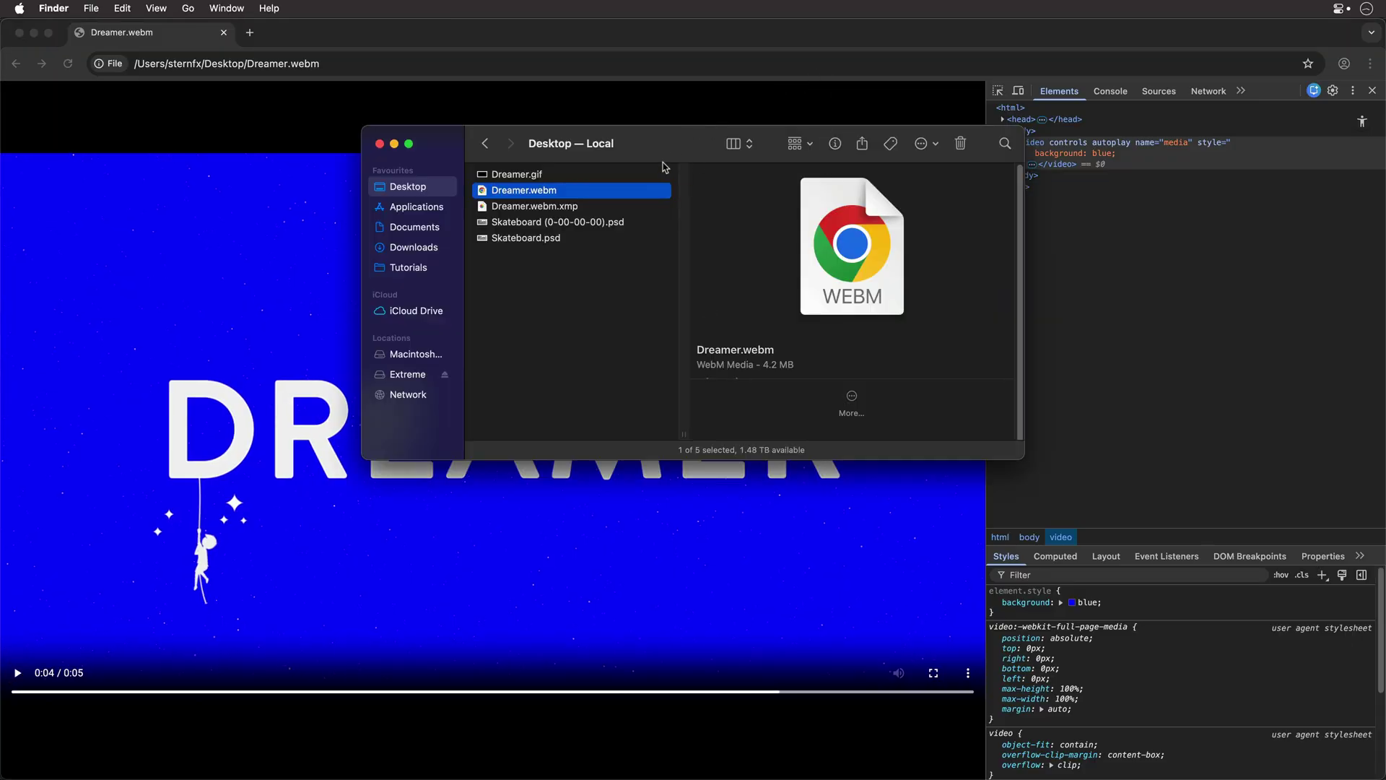